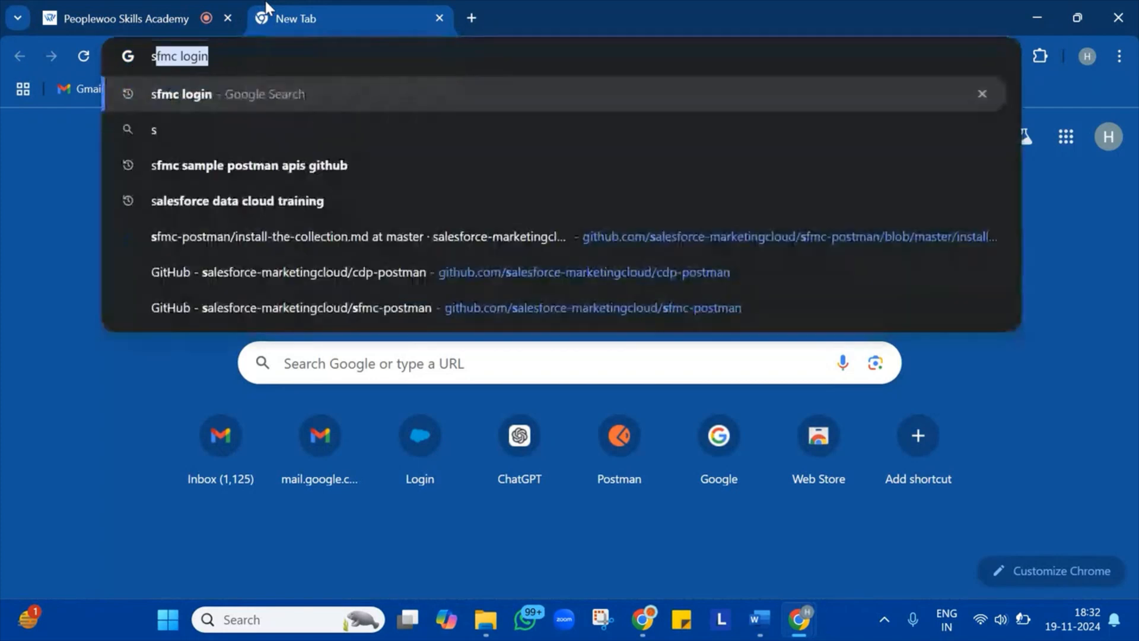
{"action": "type", "text": "lesf"}
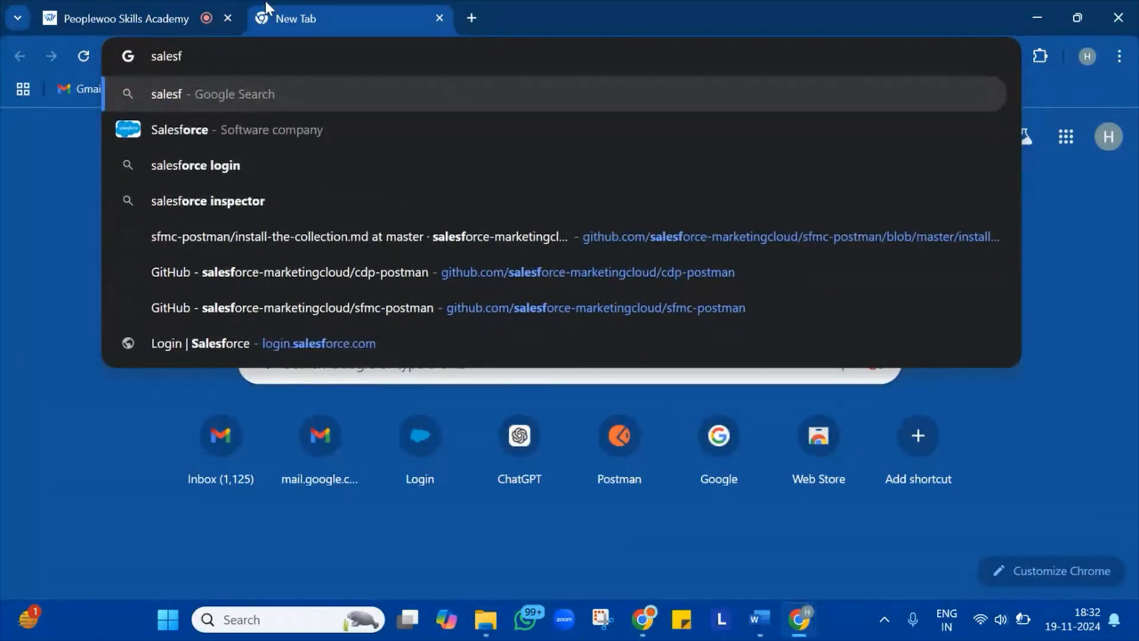
{"action": "type", "text": "o"}
{"action": "key", "text": "BackSpace"}
{"action": "key", "text": "BackSpace"}
{"action": "key", "text": "BackSpace"}
{"action": "key", "text": "BackSpace"}
{"action": "key", "text": "BackSpace"}
{"action": "key", "text": "BackSpace"}
{"action": "key", "text": "BackSpace"}
{"action": "key", "text": "BackSpace"}
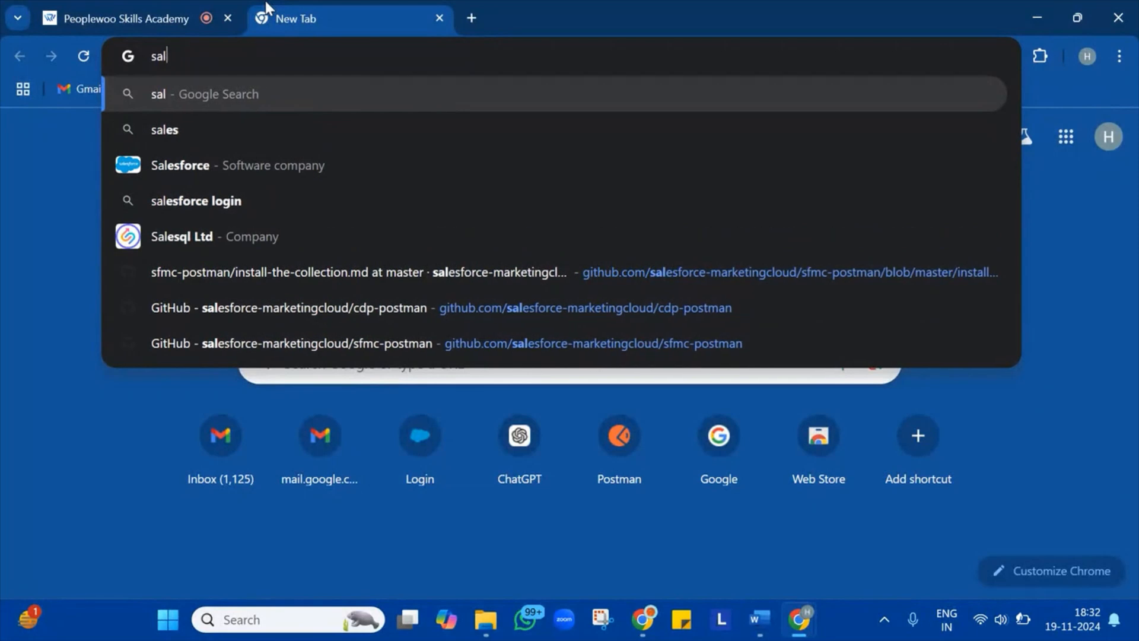
{"action": "type", "text": "sfmc"}
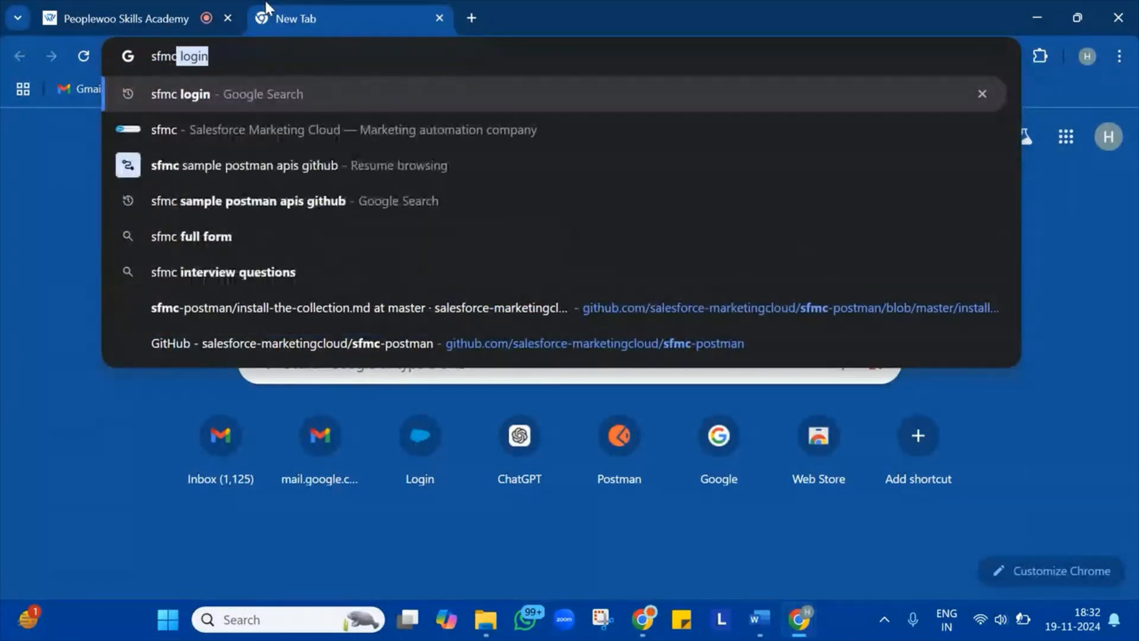
{"action": "key", "text": "BackSpace"}
{"action": "key", "text": "BackSpace"}
{"action": "key", "text": "BackSpace"}
{"action": "key", "text": "BackSpace"}
{"action": "type", "text": "ale"}
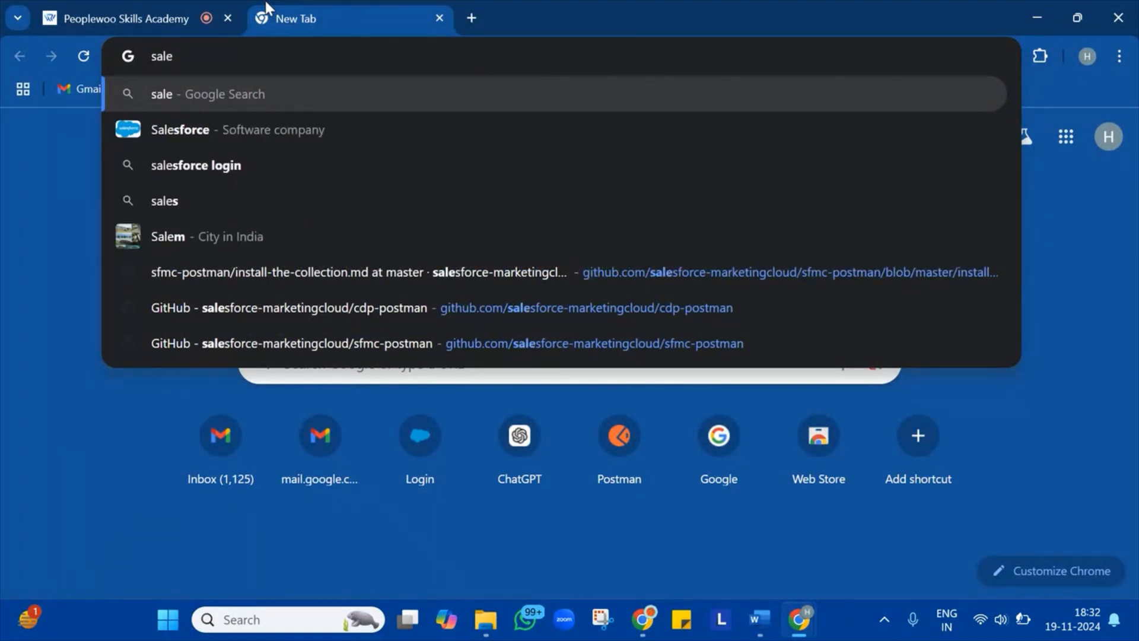
{"action": "type", "text": "sforce mar"}
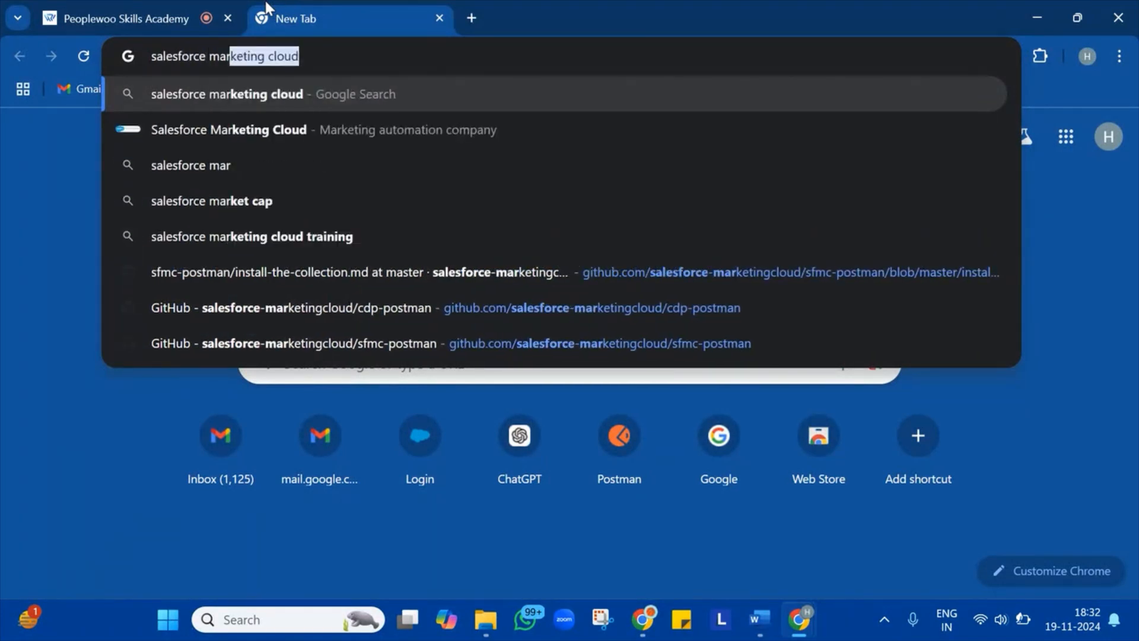
{"action": "type", "text": "et"}
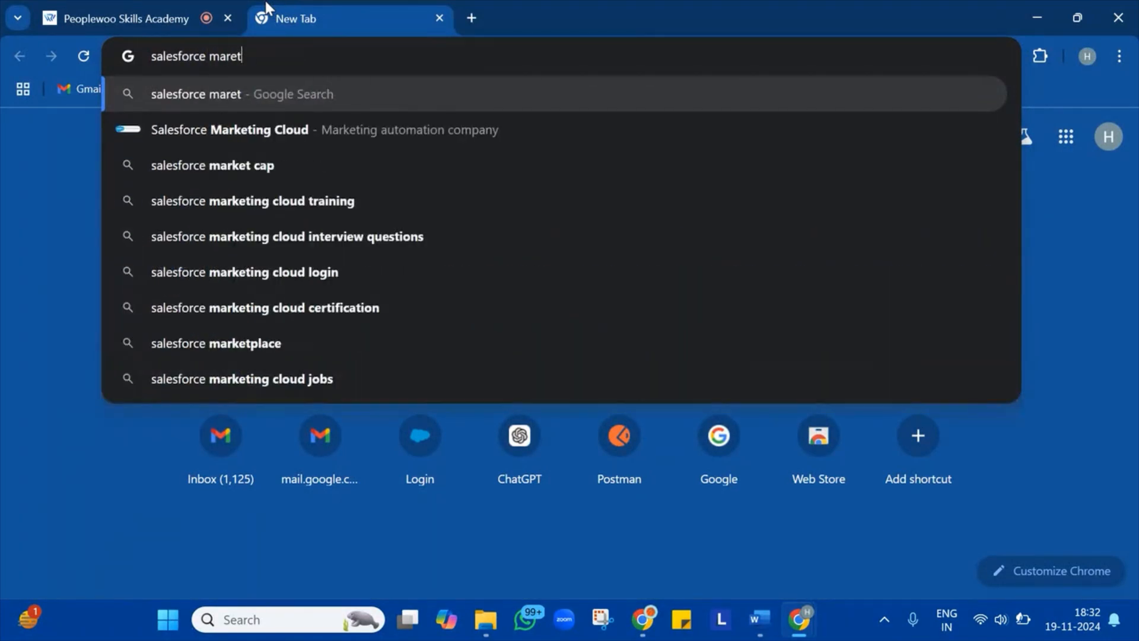
- Switch to the browser window with Marketing Cloud and open the Email application from Email Studio
{"action": "mouse_move", "coordinate": [634, 622]}
{"action": "left_click", "coordinate": [634, 621]}
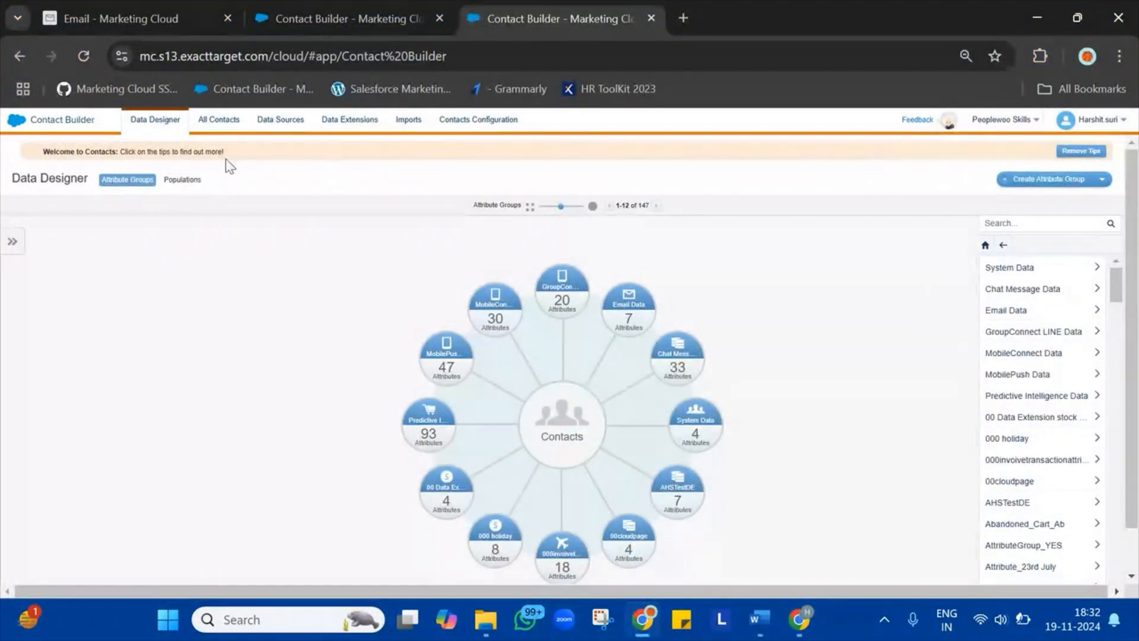
{"action": "mouse_move", "coordinate": [1016, 127]}
{"action": "mouse_move", "coordinate": [17, 119]}
{"action": "mouse_move", "coordinate": [26, 190]}
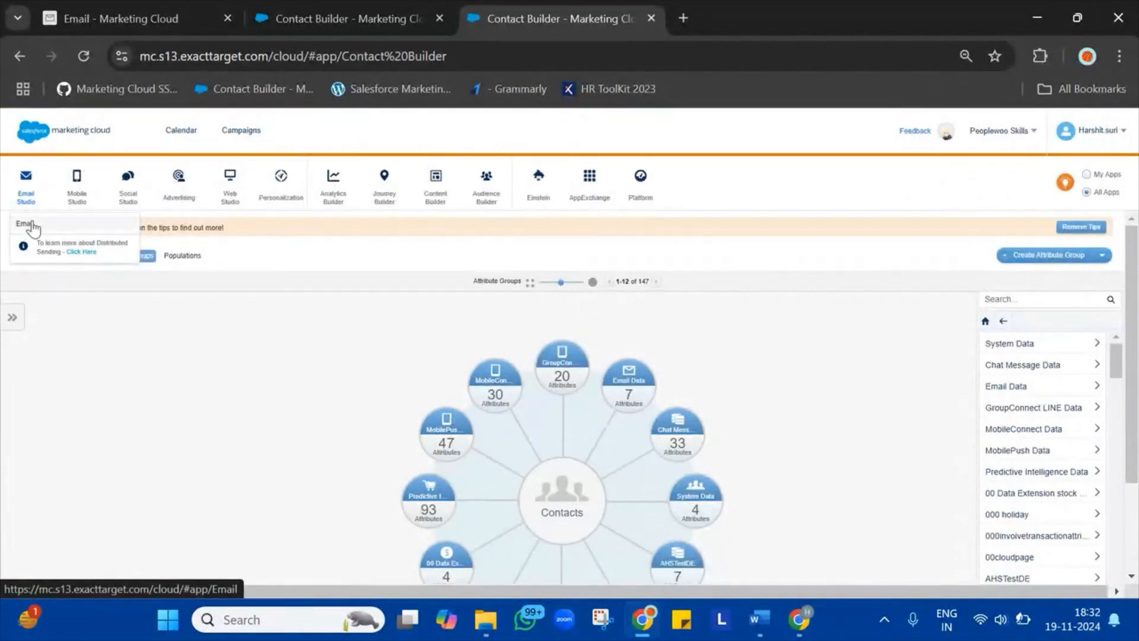
{"action": "left_click", "coordinate": [29, 224]}
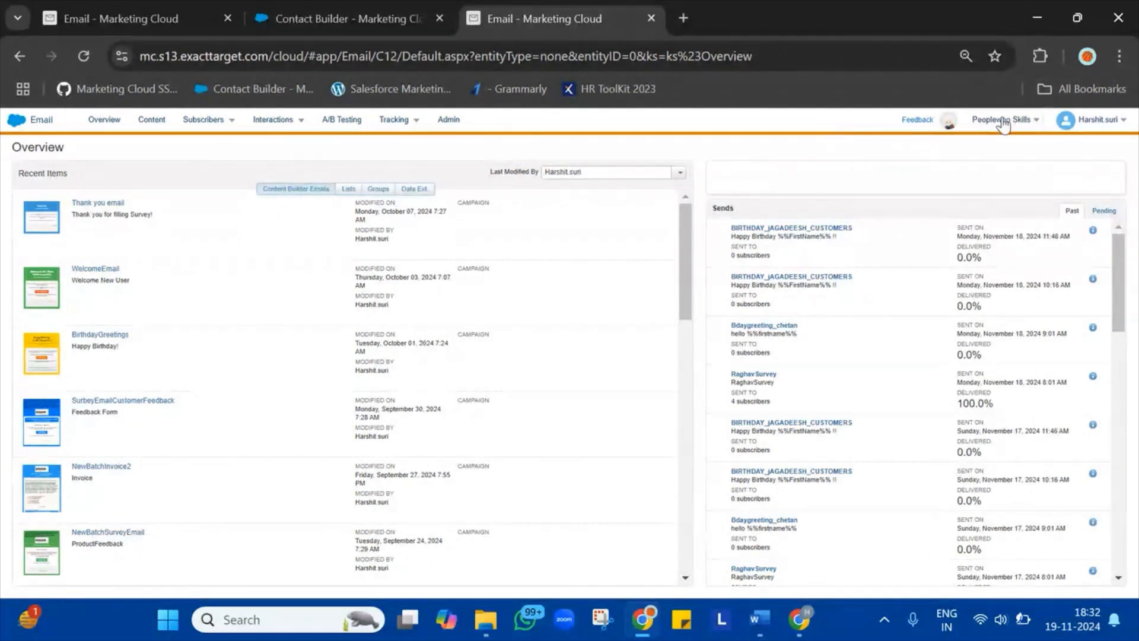
- Open Package Manager from the Platform apps and dismiss its welcome message
{"action": "mouse_move", "coordinate": [1000, 123]}
{"action": "mouse_move", "coordinate": [15, 118]}
{"action": "mouse_move", "coordinate": [655, 174]}
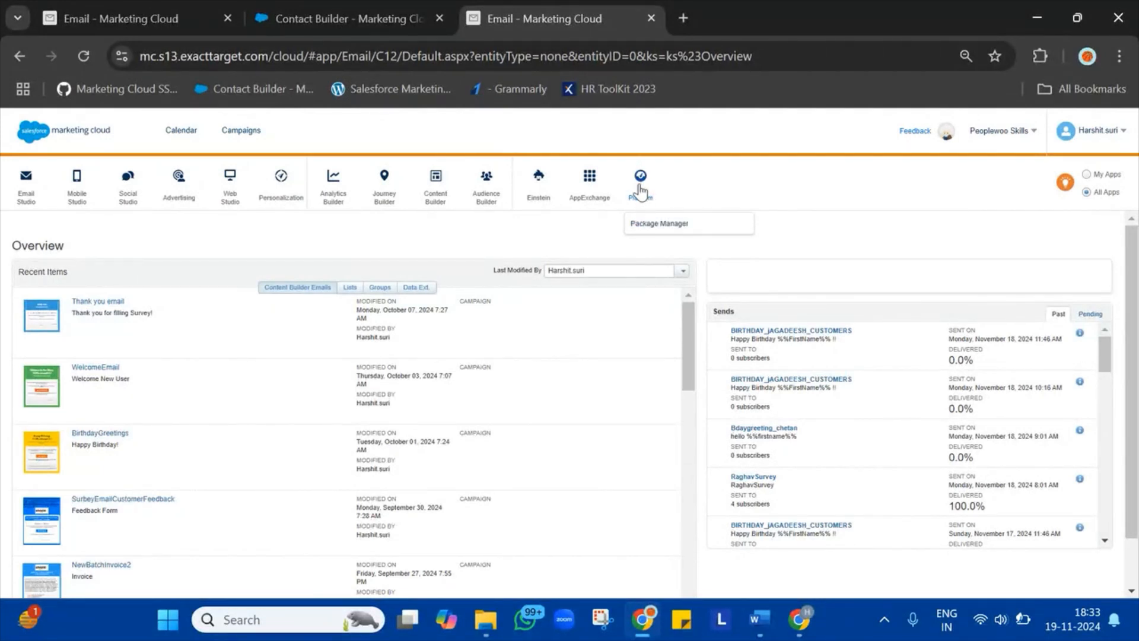
{"action": "left_click", "coordinate": [669, 231]}
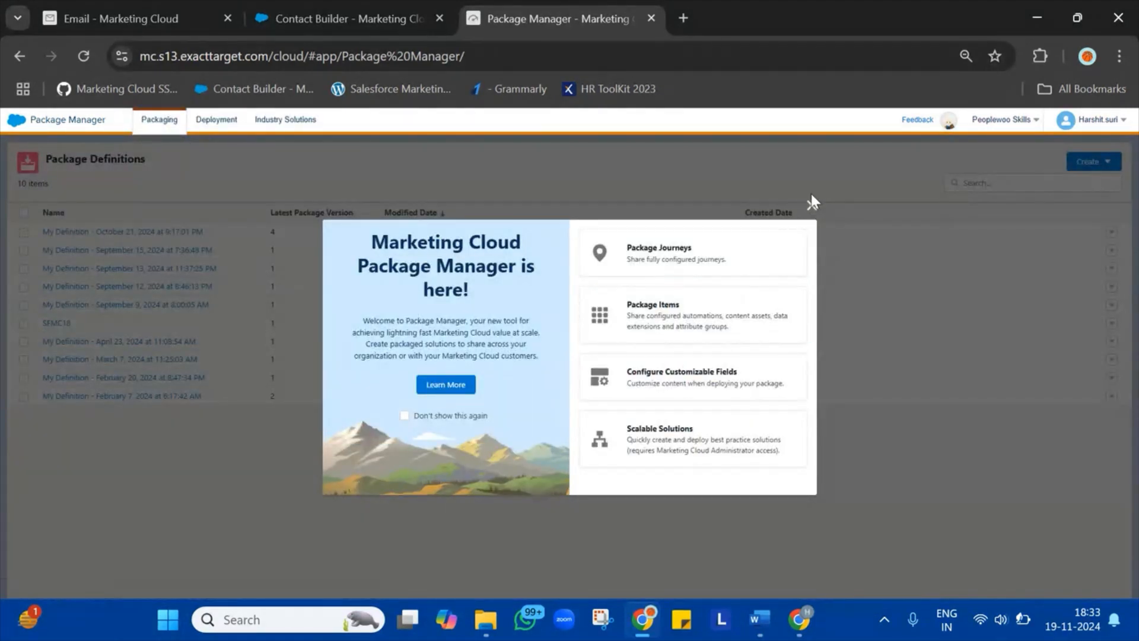
{"action": "left_click", "coordinate": [812, 206]}
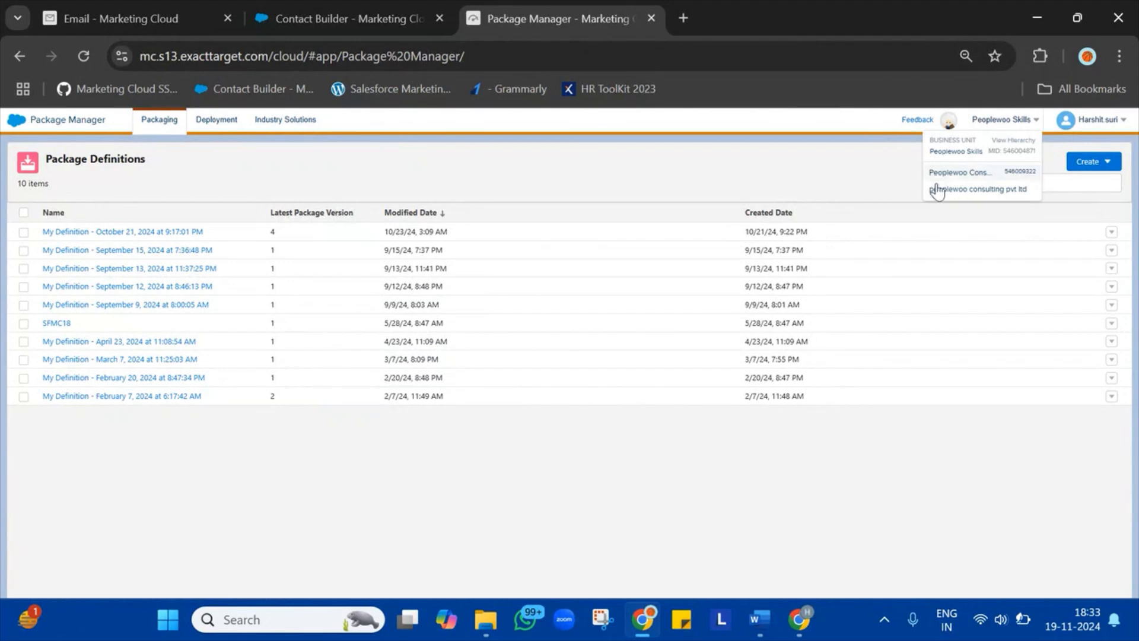
- Check the account's available business units and create a new package definition
{"action": "triple_click", "coordinate": [957, 150]}
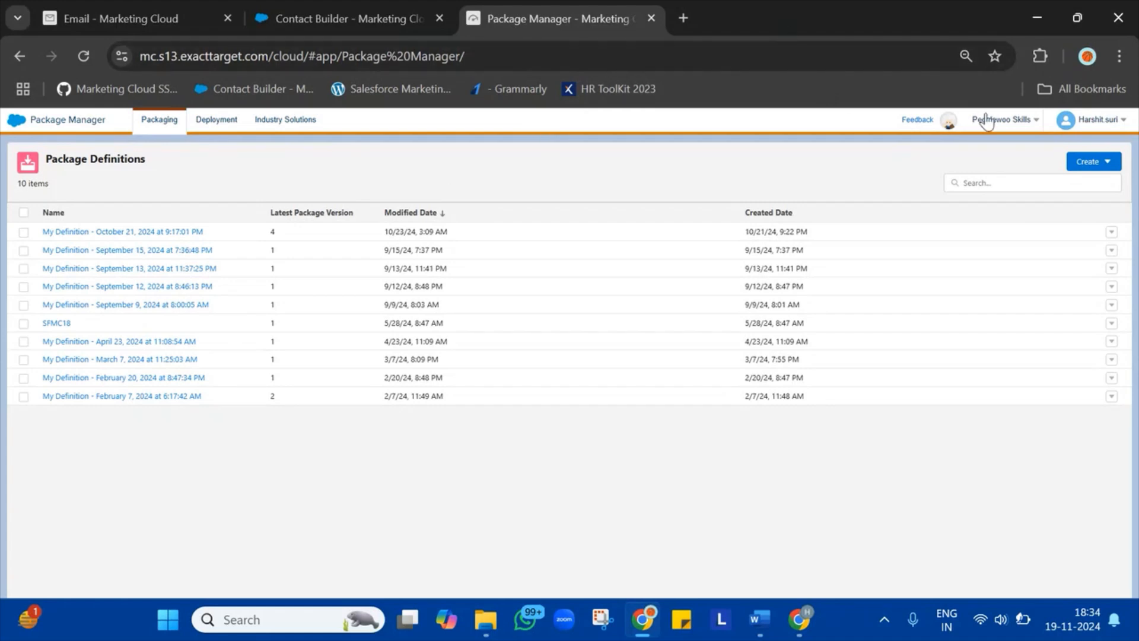
{"action": "mouse_move", "coordinate": [987, 119]}
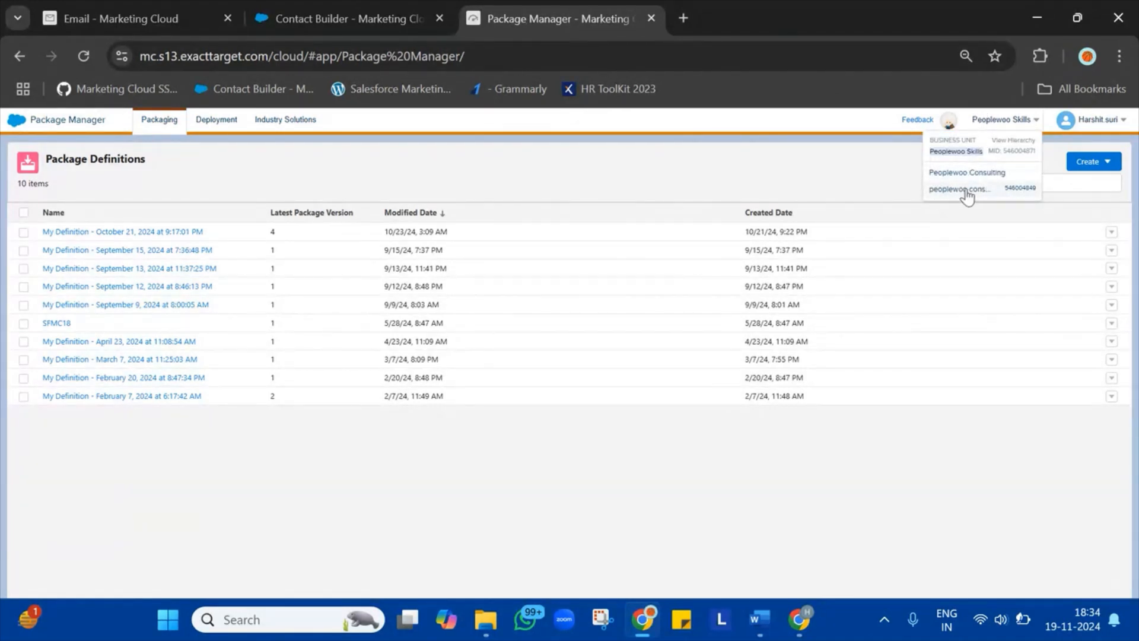
{"action": "left_click", "coordinate": [1089, 162]}
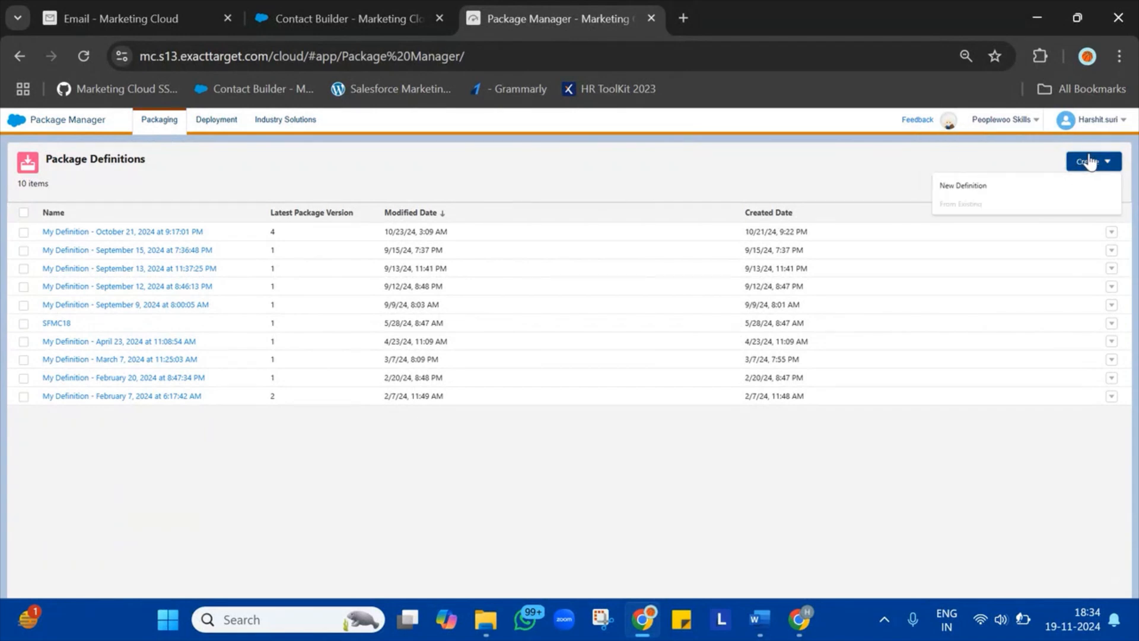
{"action": "left_click", "coordinate": [1000, 193]}
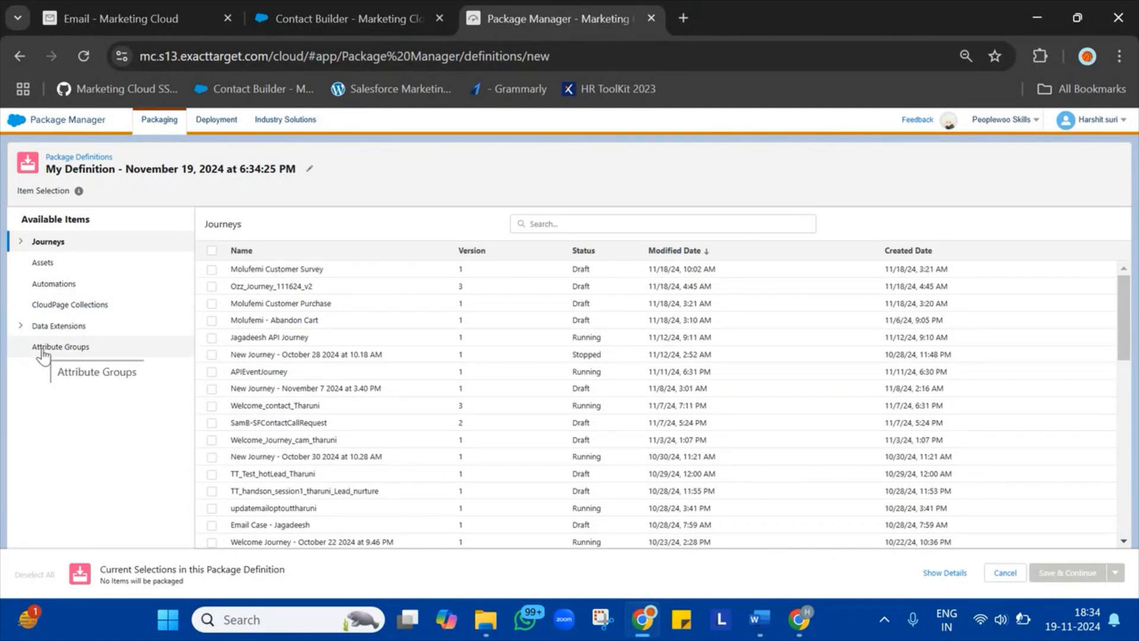
- Search the available data extensions for "new" and add NewBatchSubscriberProfile to the package definition
{"action": "left_click", "coordinate": [16, 331]}
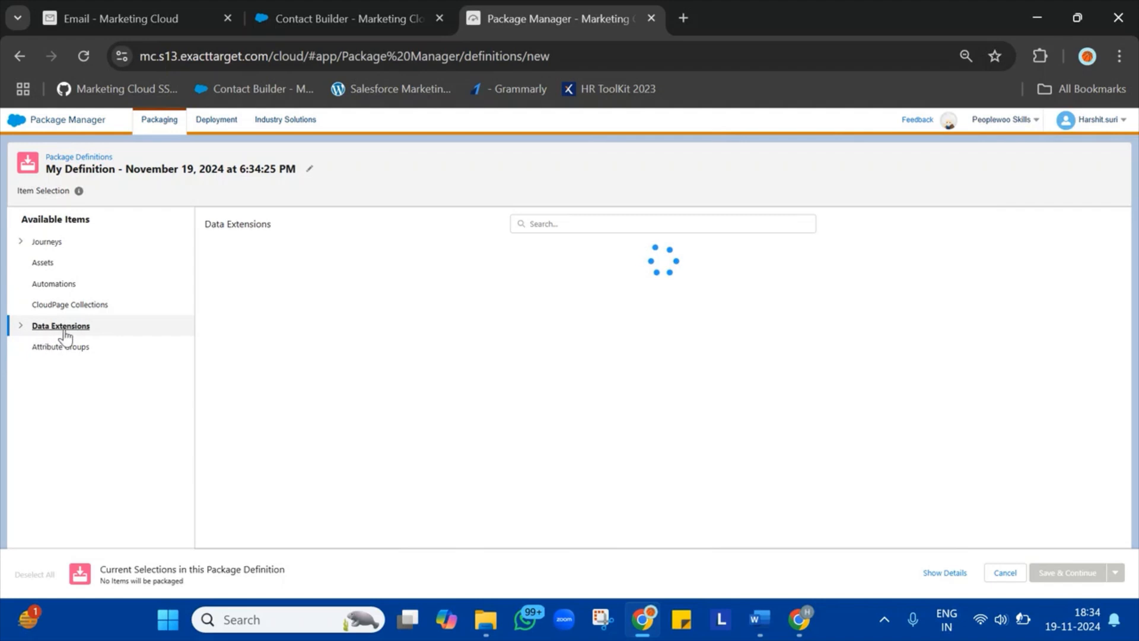
{"action": "left_click", "coordinate": [20, 326]}
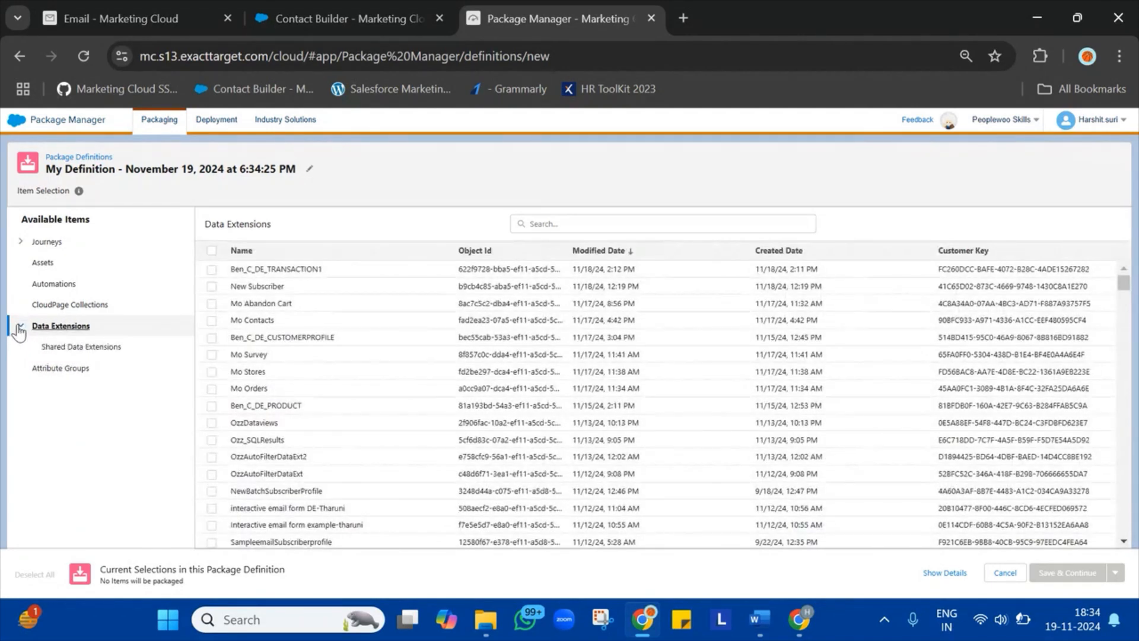
{"action": "left_click", "coordinate": [587, 221]}
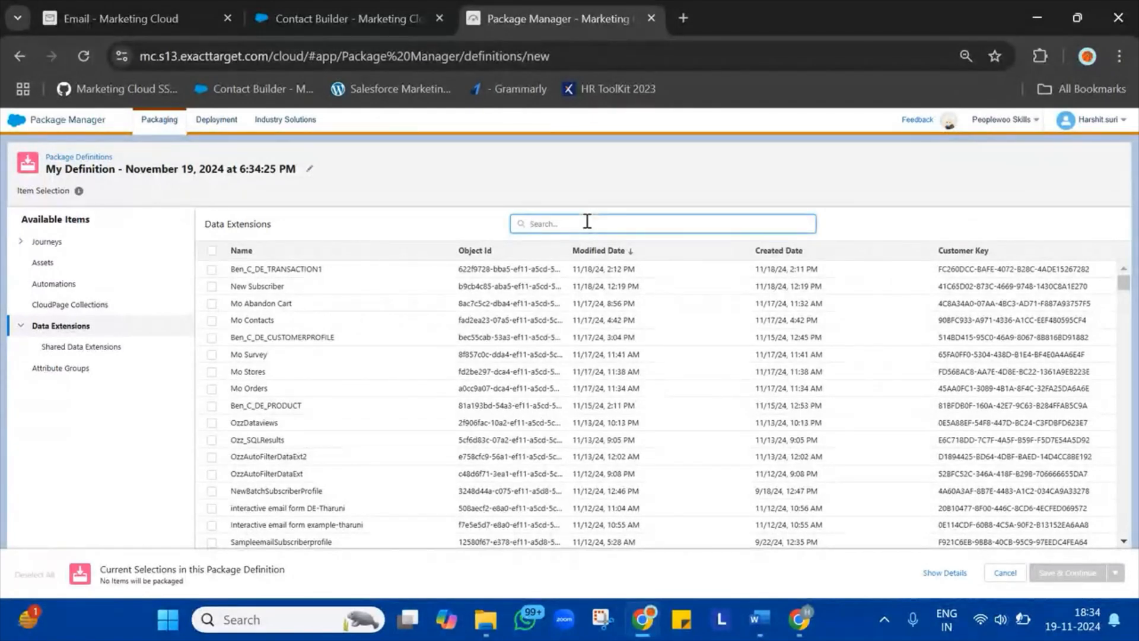
{"action": "scroll", "coordinate": [399, 453], "scroll_direction": "down", "scroll_amount": 10}
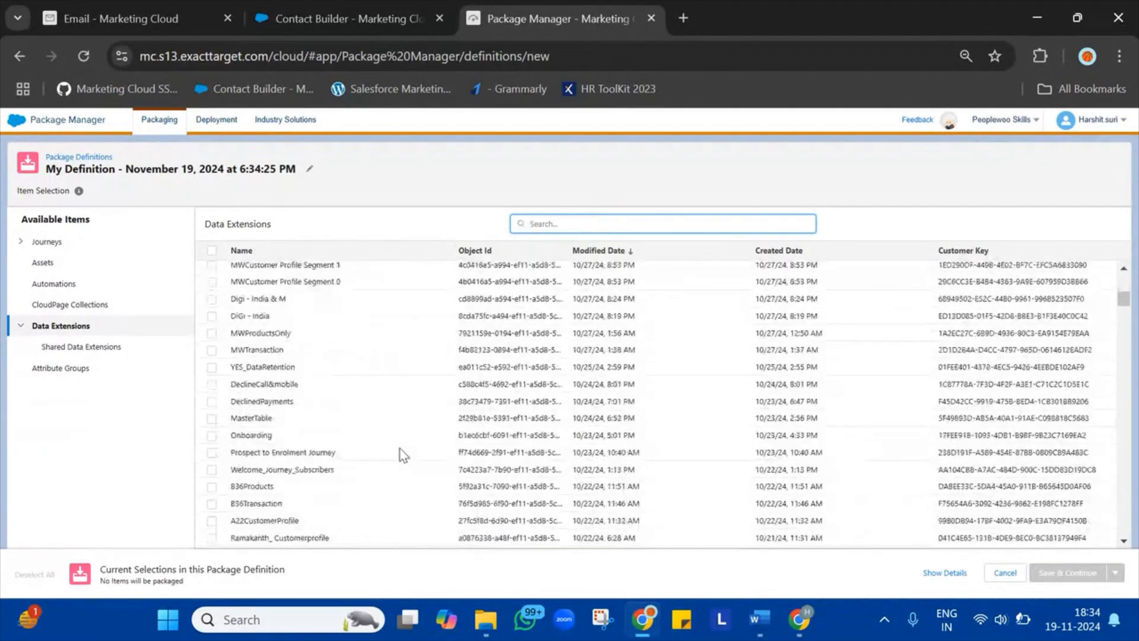
{"action": "scroll", "coordinate": [399, 453], "scroll_direction": "up", "scroll_amount": 10}
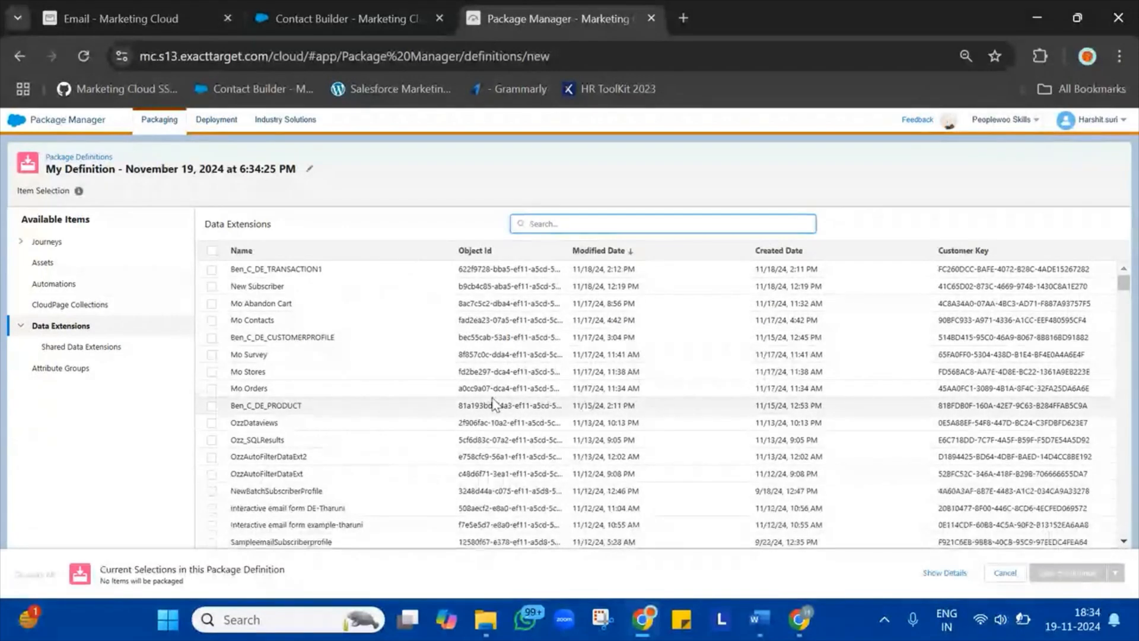
{"action": "type", "text": "new"}
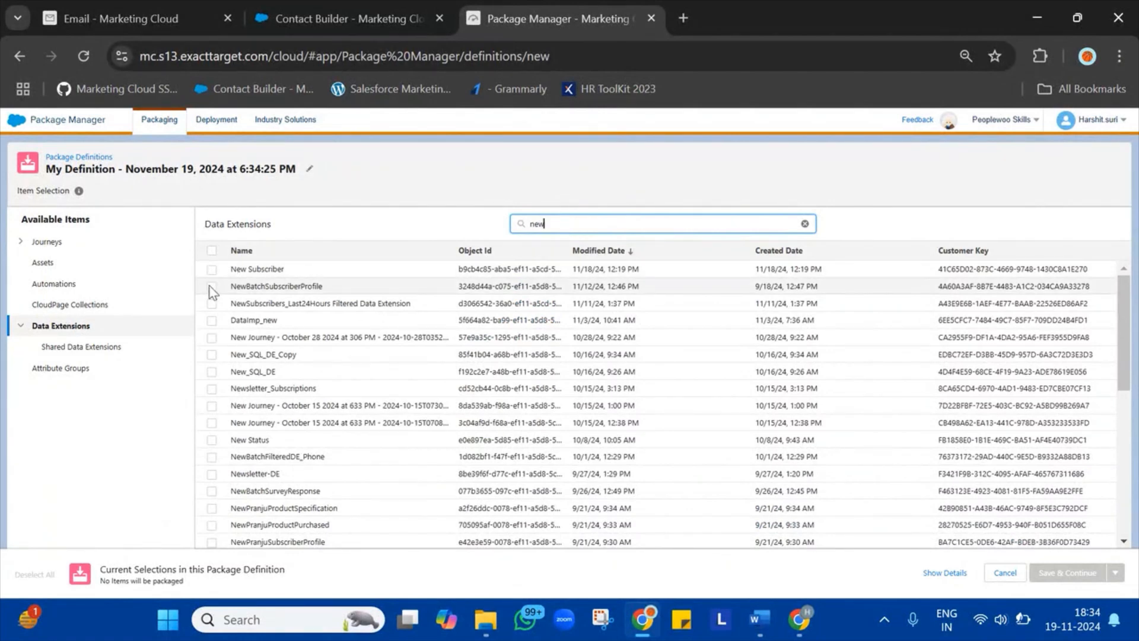
{"action": "left_click", "coordinate": [211, 287]}
- Narrow the data extension search to "newbatch" and add NewBatchFilteredDE_Phone, NewBatchSurveyResponse, NewBatchSpefications and NewBatchPurchase to the package
{"action": "left_click", "coordinate": [596, 219]}
{"action": "type", "text": "batch"}
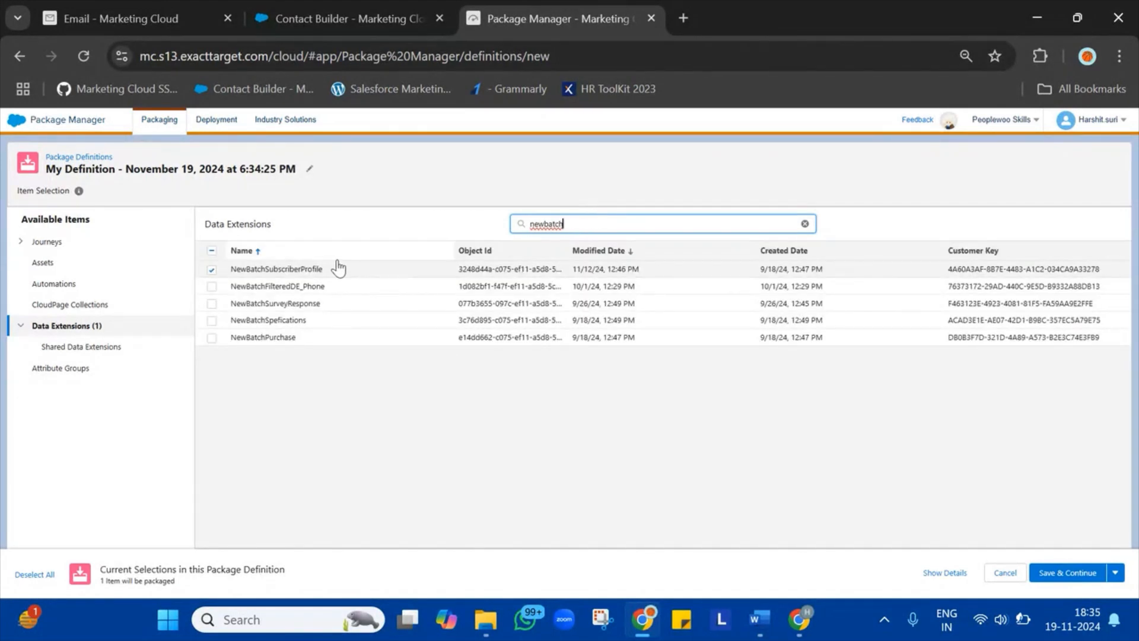
{"action": "left_click", "coordinate": [211, 291]}
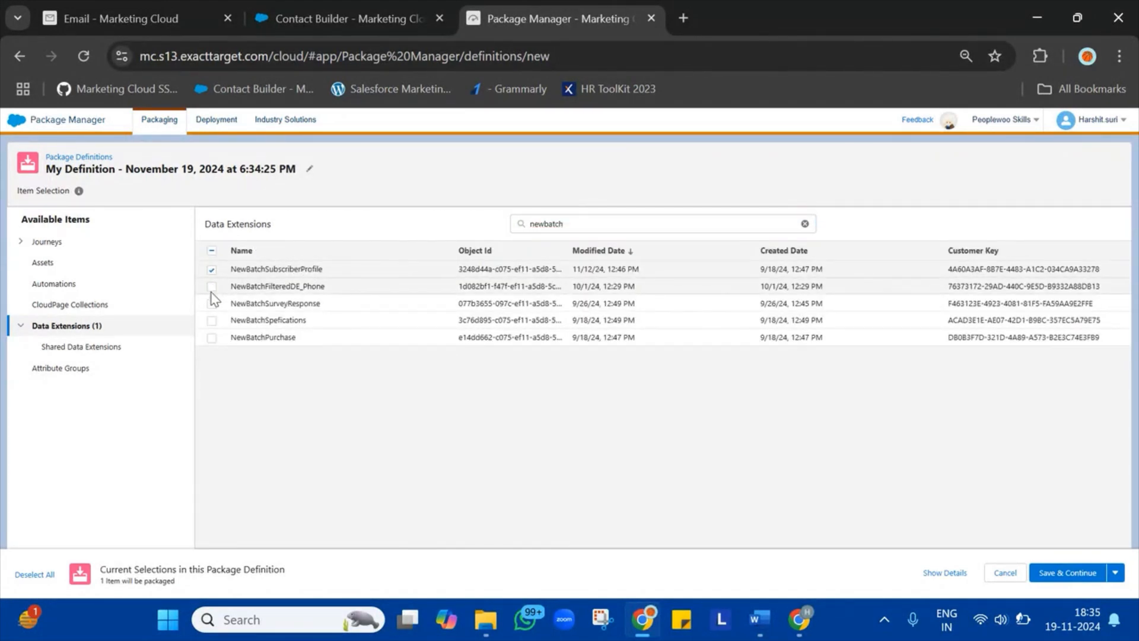
{"action": "left_click", "coordinate": [211, 287]}
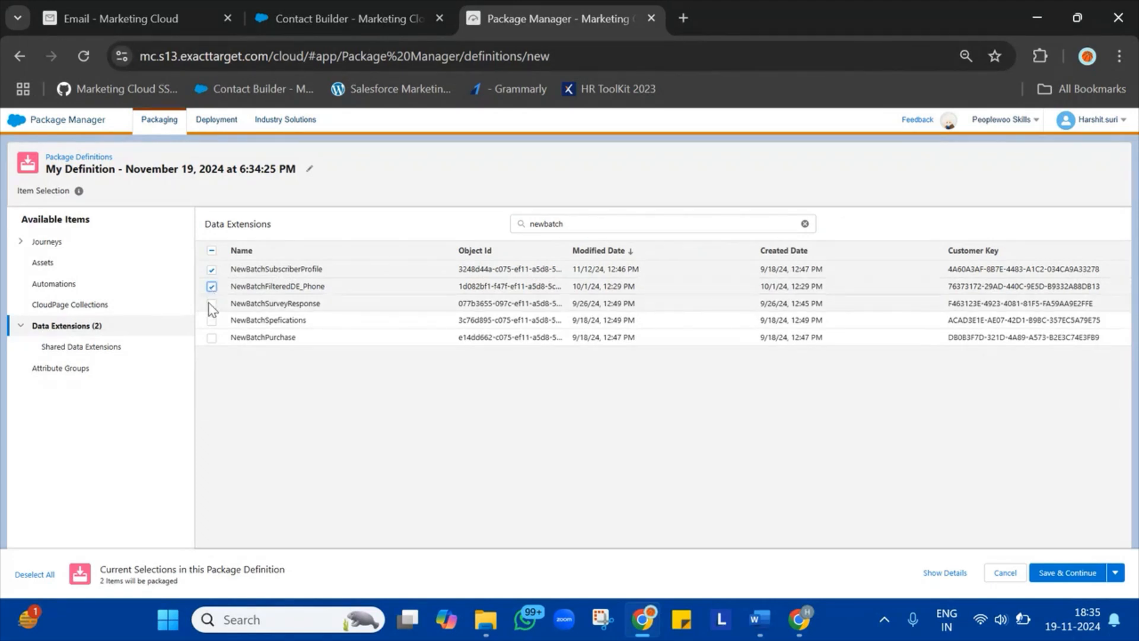
{"action": "left_click", "coordinate": [211, 321]}
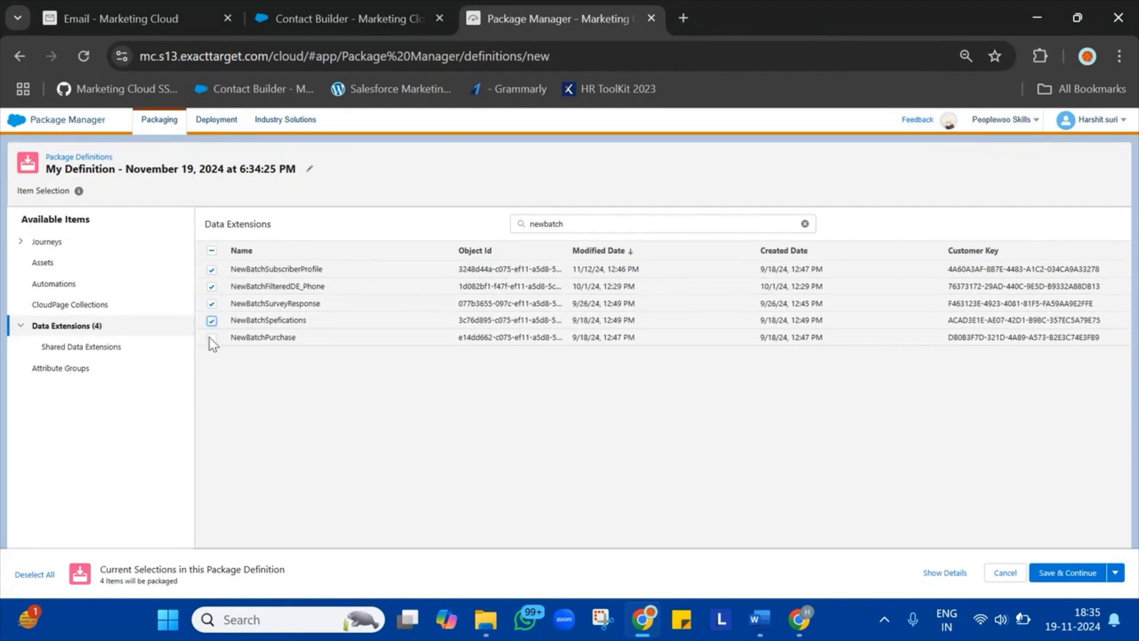
- Search the attribute groups for "new" and add NewBatchAttributeGroup to the package
{"action": "left_click", "coordinate": [73, 370]}
{"action": "left_click", "coordinate": [588, 231]}
{"action": "type", "text": "new"}
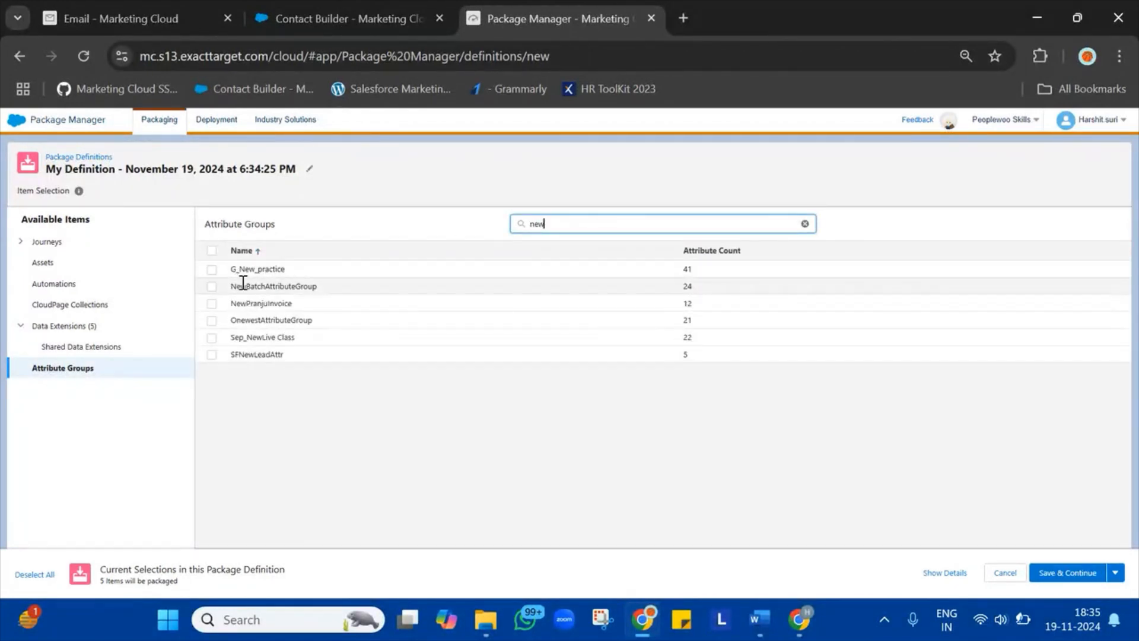
{"action": "left_click", "coordinate": [212, 286]}
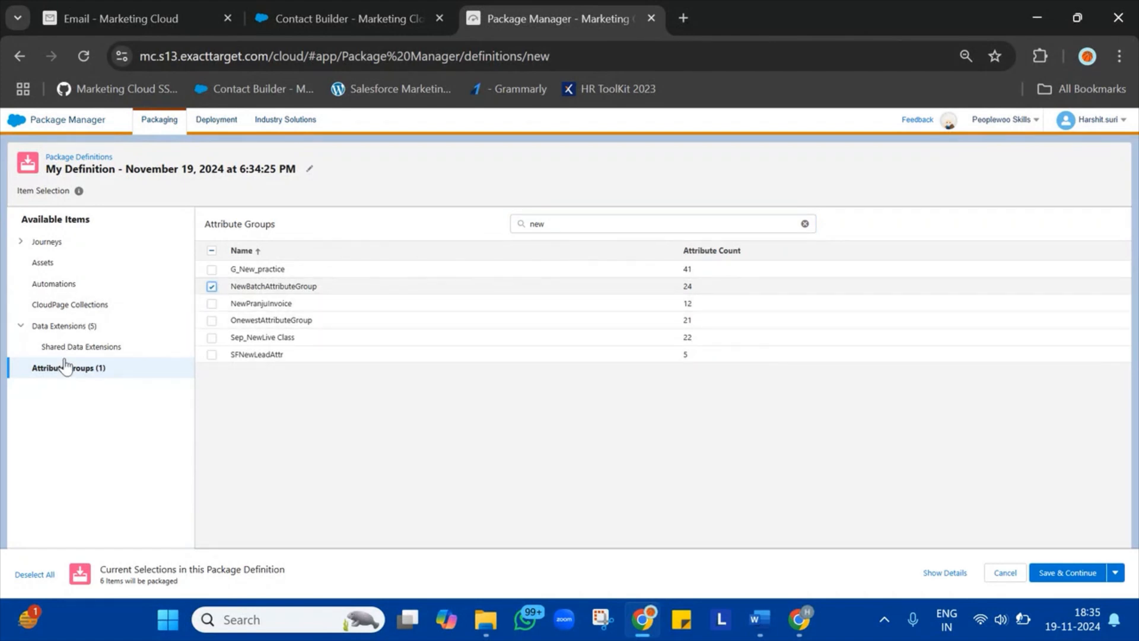
- Search the CloudPage collections for "new" and add the NewPage collection to the package
{"action": "left_click", "coordinate": [71, 305]}
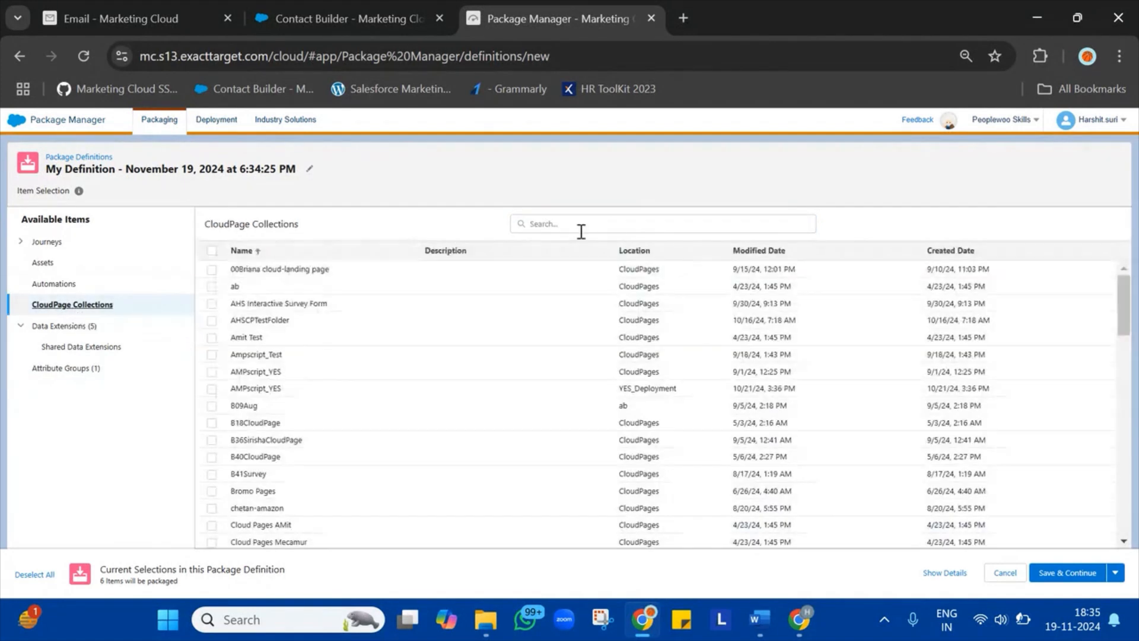
{"action": "left_click", "coordinate": [673, 224]}
{"action": "type", "text": "new"}
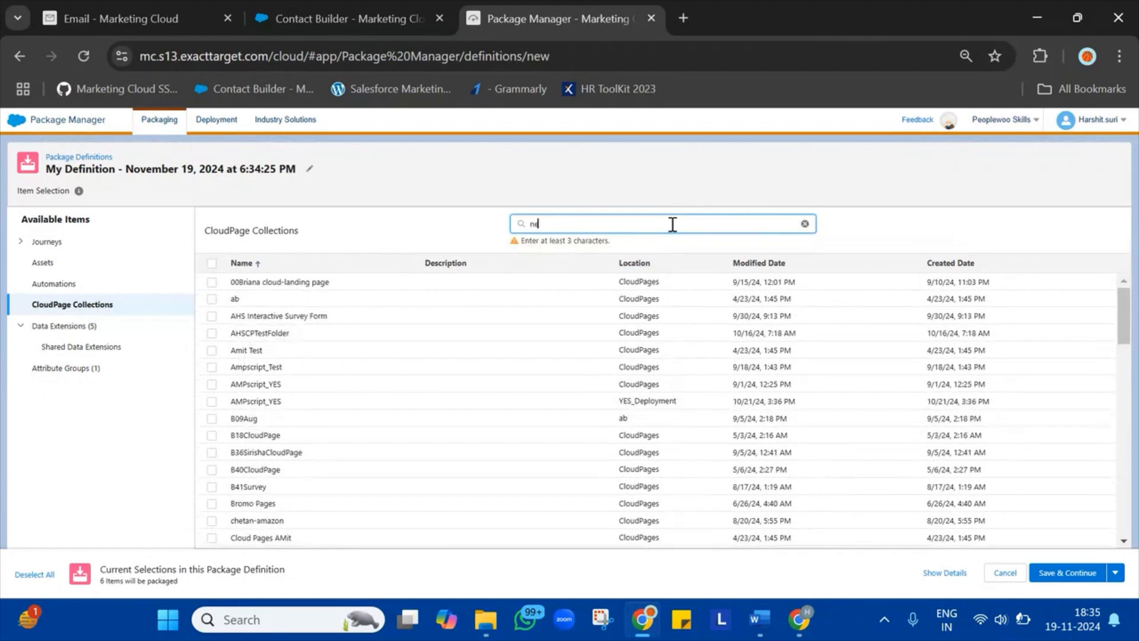
{"action": "type", "text": "b"}
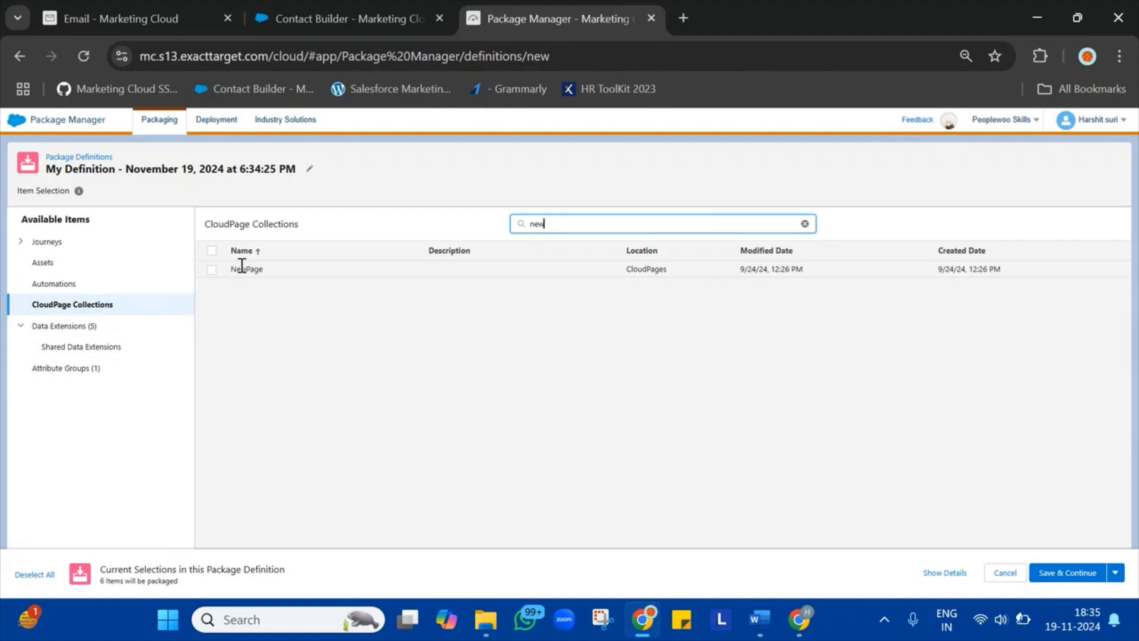
{"action": "left_click", "coordinate": [213, 274]}
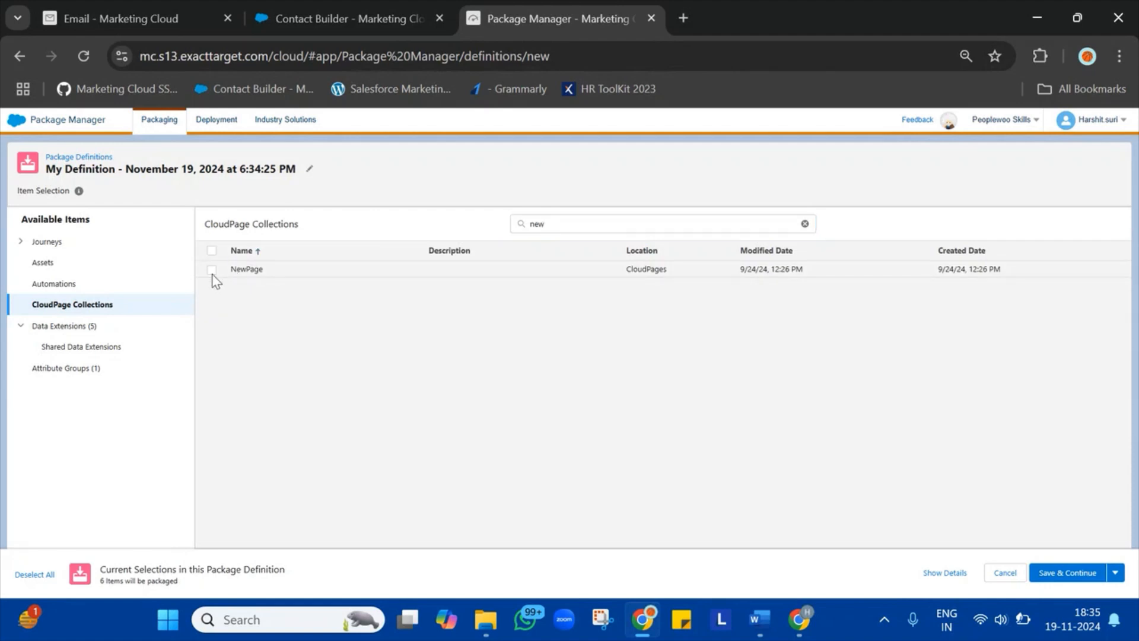
- Search the automations for "newbat" and add NewBatchFileDropAutomation and NewBatchTransactionsAutomation to the package
{"action": "left_click", "coordinate": [69, 284]}
{"action": "left_click", "coordinate": [589, 221]}
{"action": "type", "text": "newbat"}
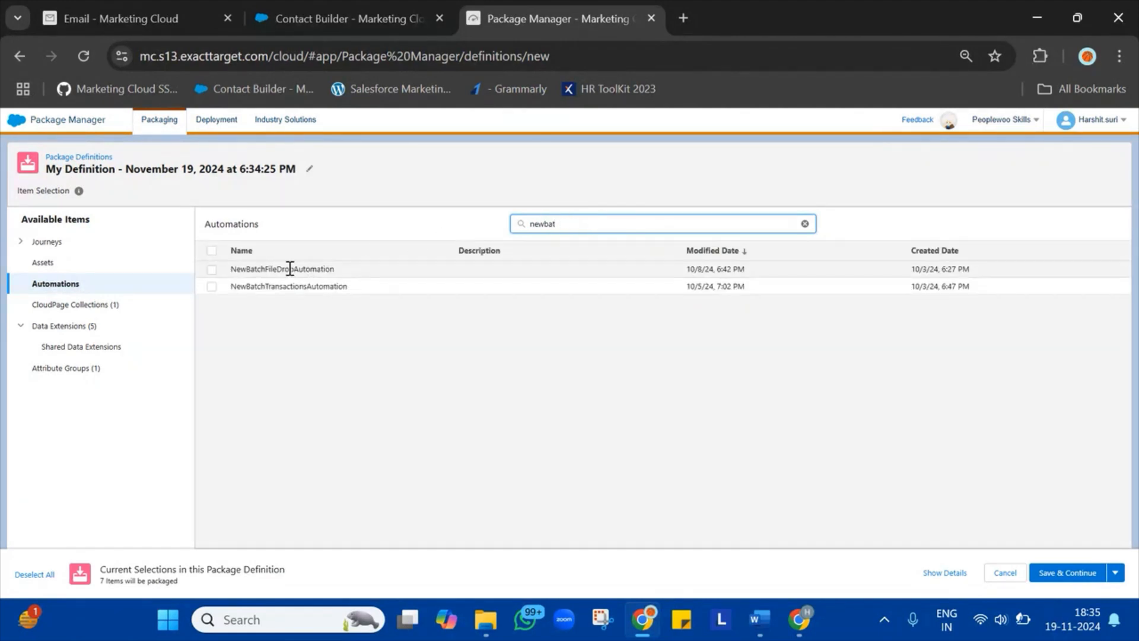
{"action": "left_click", "coordinate": [212, 270]}
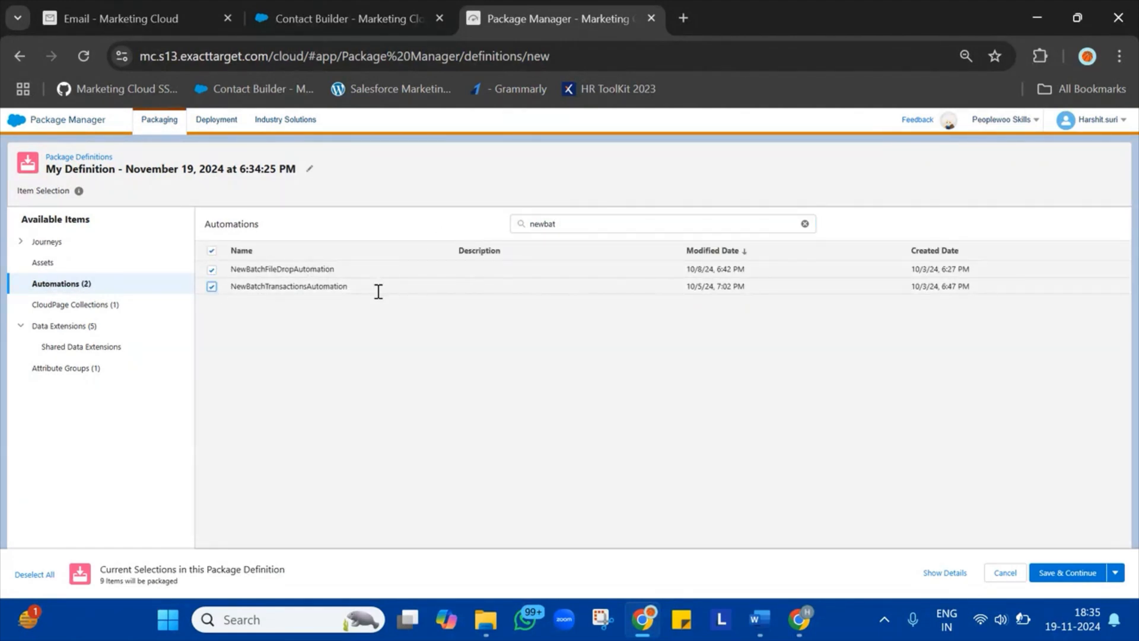
- Search the assets for "newbatch" and add NewBatchSMS1, NewBatchSMS, NewBatchInvoice2, NewBatchSurveyEmail and NewBatchEmailInvoice to the package
{"action": "left_click", "coordinate": [71, 266]}
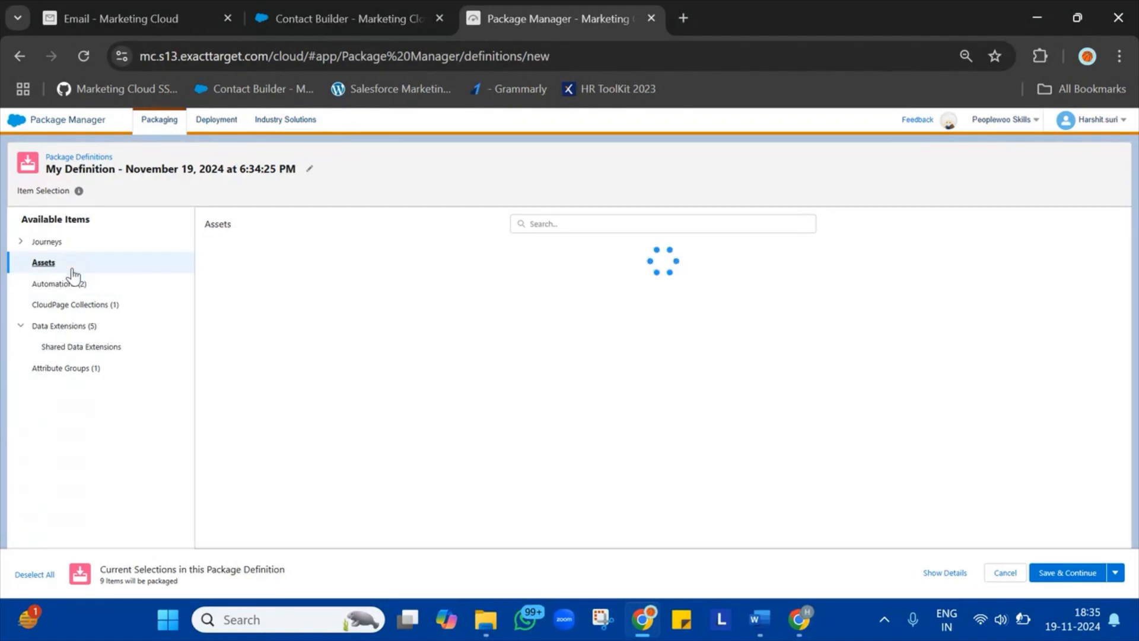
{"action": "left_click", "coordinate": [620, 229]}
{"action": "type", "text": "newbatc"}
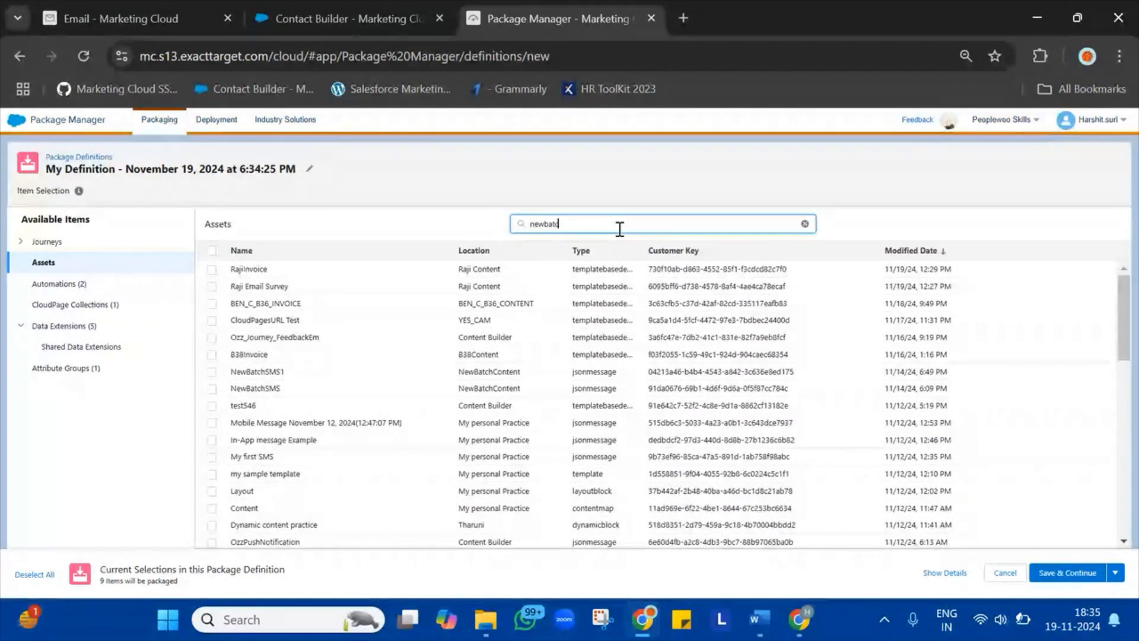
{"action": "type", "text": "h"}
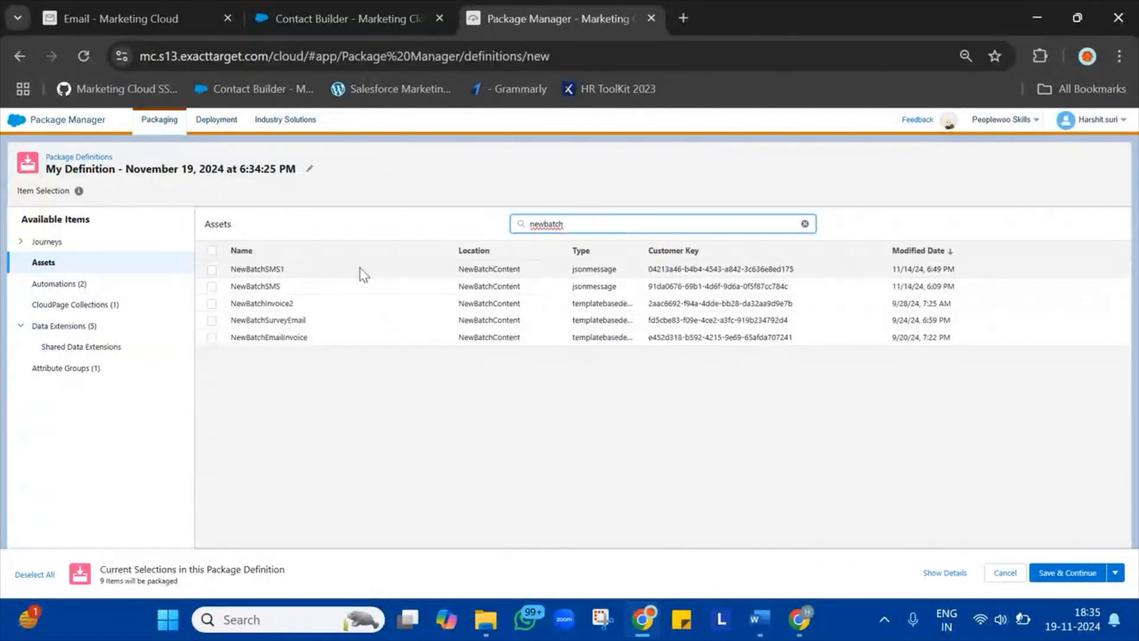
{"action": "left_click", "coordinate": [211, 270]}
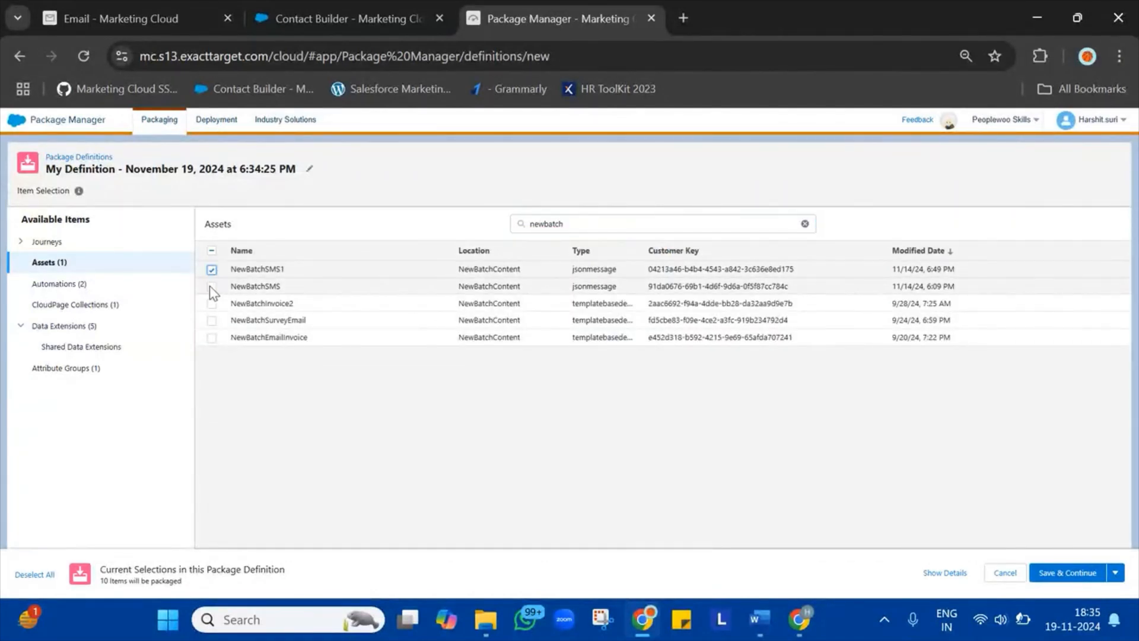
{"action": "left_click", "coordinate": [212, 304]}
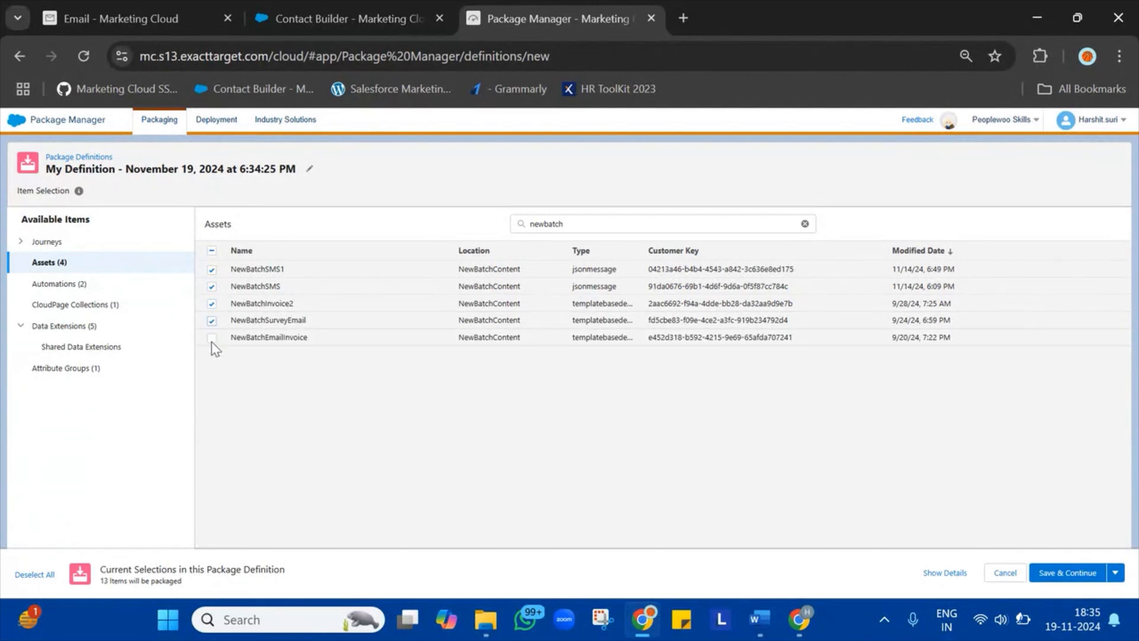
- Search the journeys for "newbatch" and add NewBatchJourney to the package
{"action": "left_click", "coordinate": [21, 243]}
{"action": "left_click", "coordinate": [58, 242]}
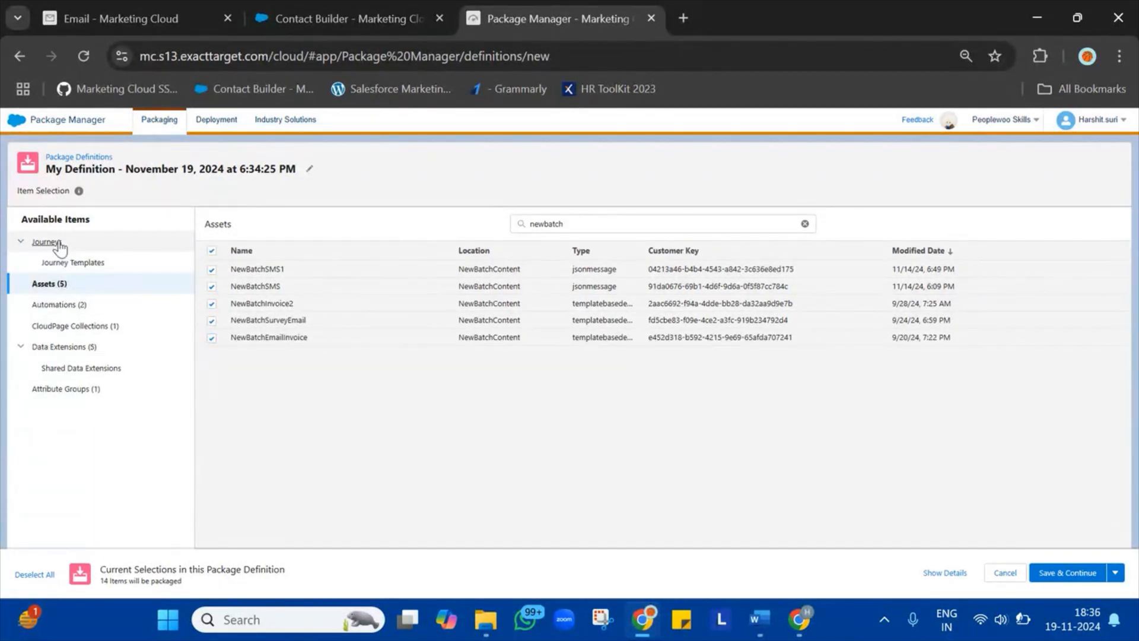
{"action": "left_click", "coordinate": [600, 219]}
{"action": "type", "text": "new"}
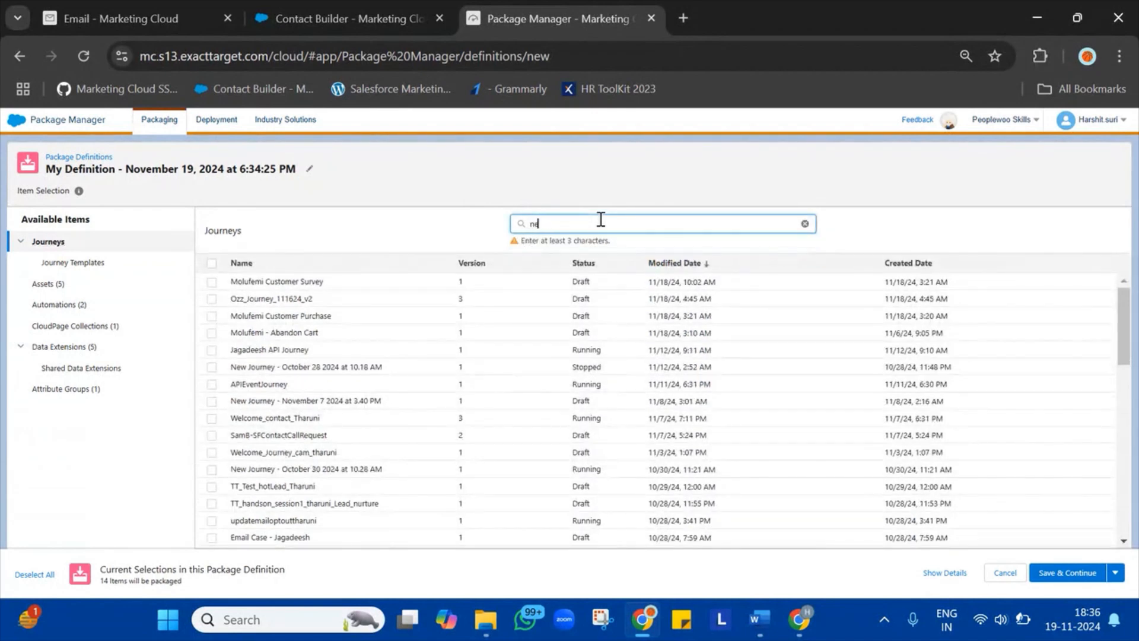
{"action": "type", "text": "batch"}
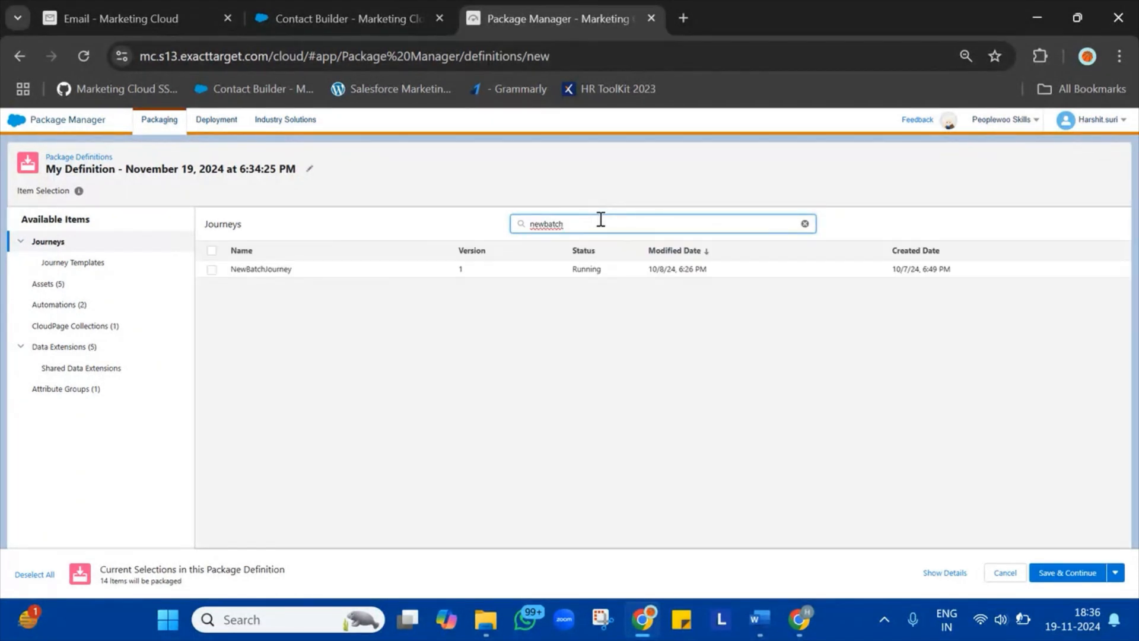
{"action": "left_click", "coordinate": [211, 269]}
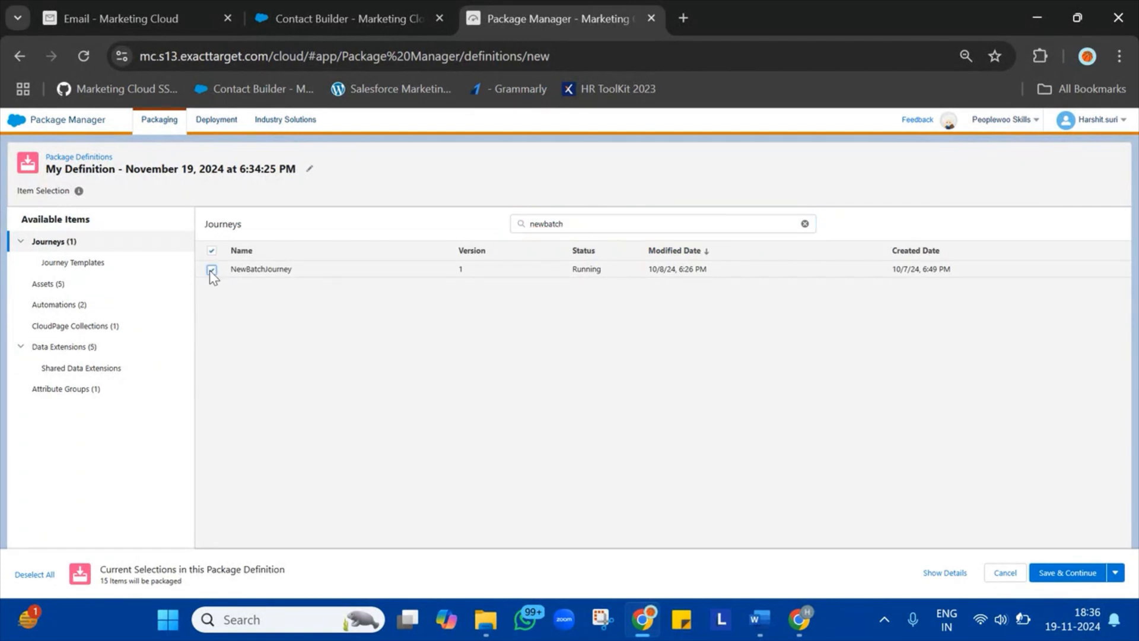
- Save the package definition and package its items with the folder structure preserved, reviewing the item summary
{"action": "left_click", "coordinate": [1081, 574]}
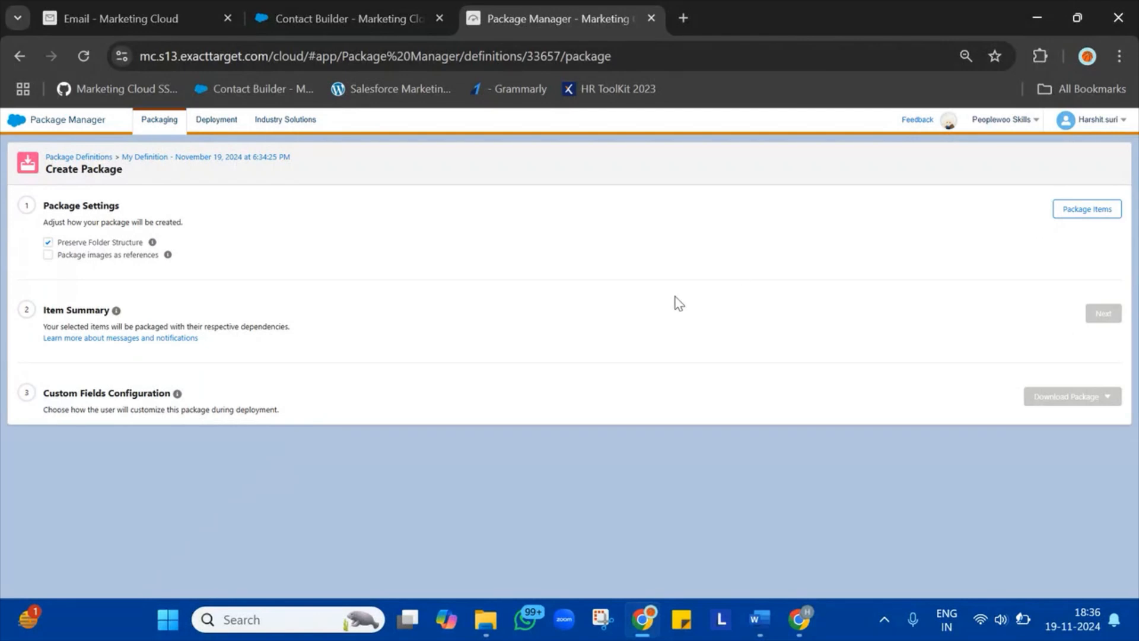
{"action": "left_click", "coordinate": [1103, 212]}
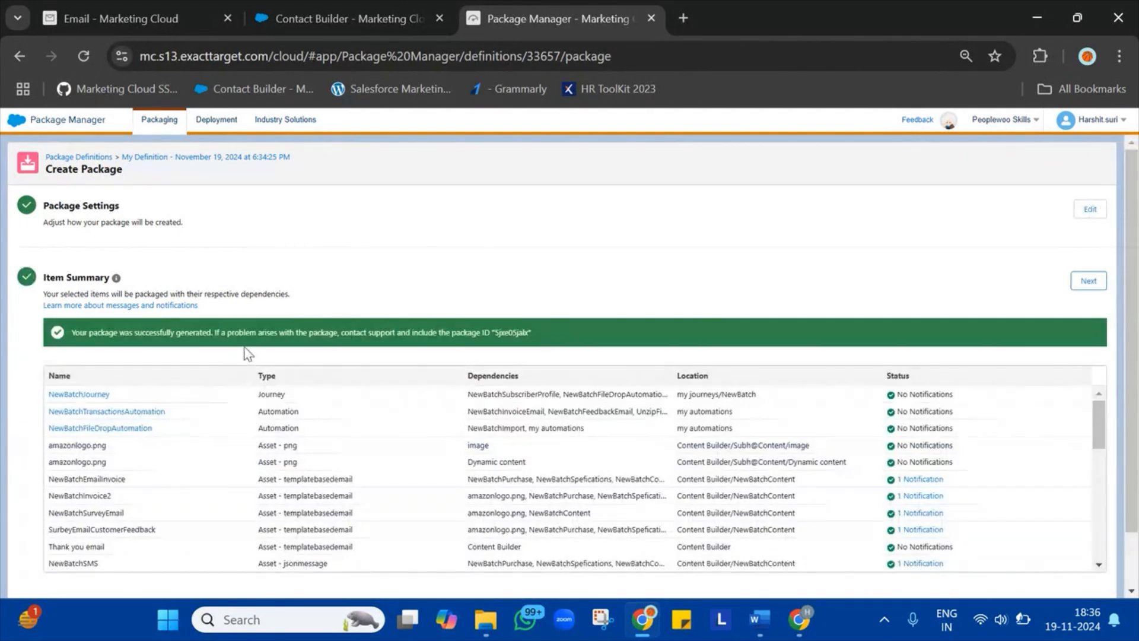
{"action": "triple_click", "coordinate": [263, 329]}
{"action": "left_click", "coordinate": [718, 288]}
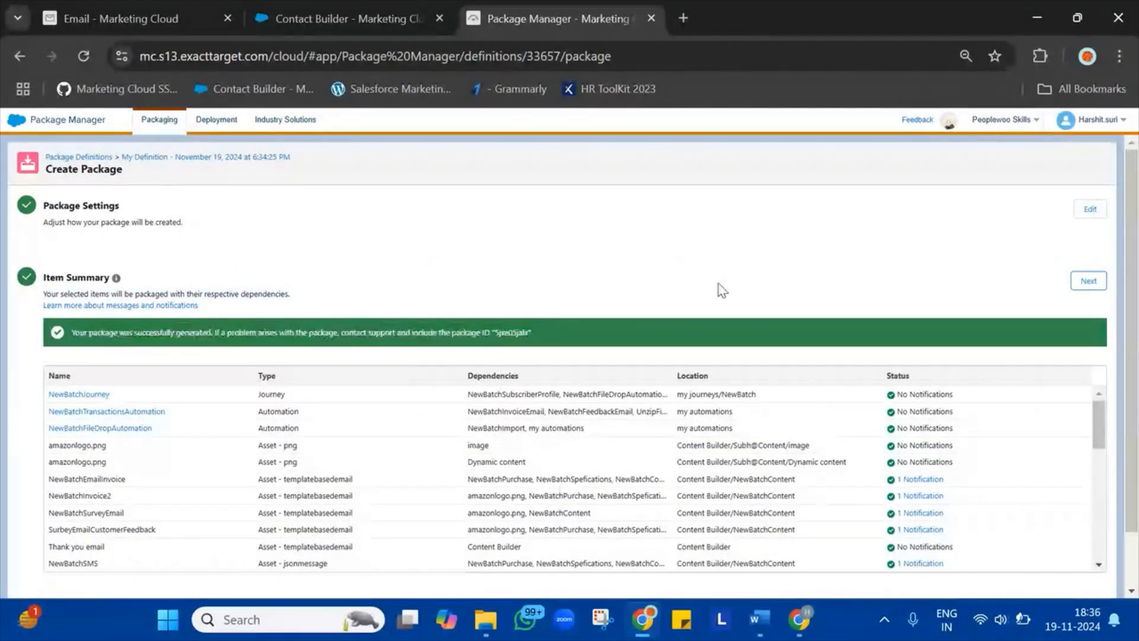
{"action": "scroll", "coordinate": [720, 287], "scroll_direction": "down", "scroll_amount": 1}
{"action": "scroll", "coordinate": [1049, 272], "scroll_direction": "up", "scroll_amount": 1}
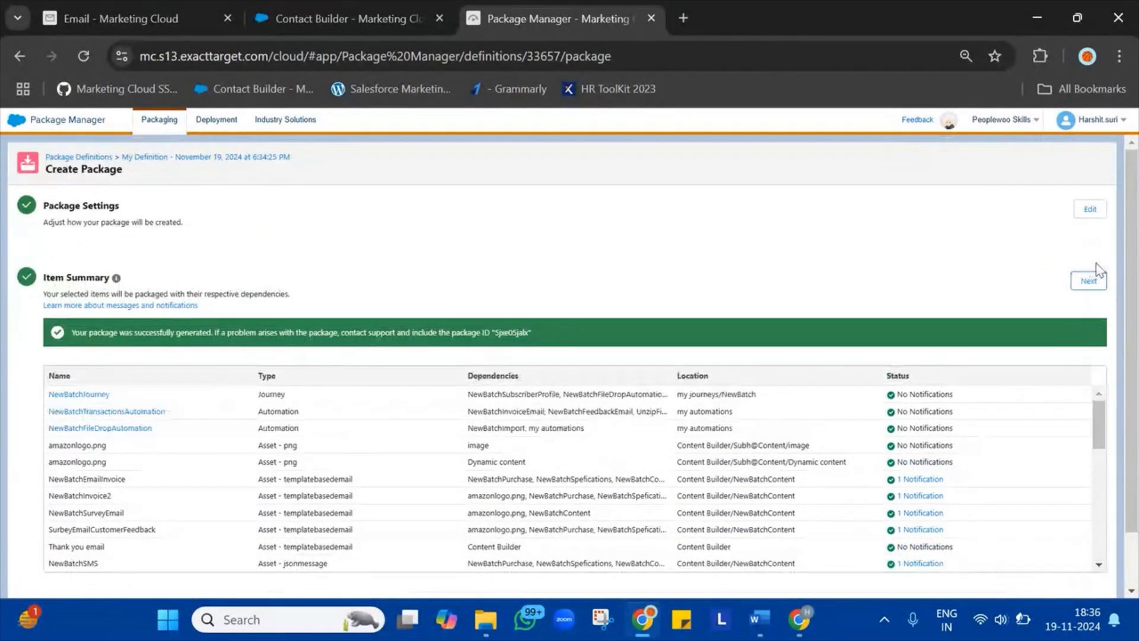
- Continue to the custom fields configuration and download the package as JSON
{"action": "left_click", "coordinate": [1088, 280]}
{"action": "scroll", "coordinate": [800, 358], "scroll_direction": "down", "scroll_amount": 1}
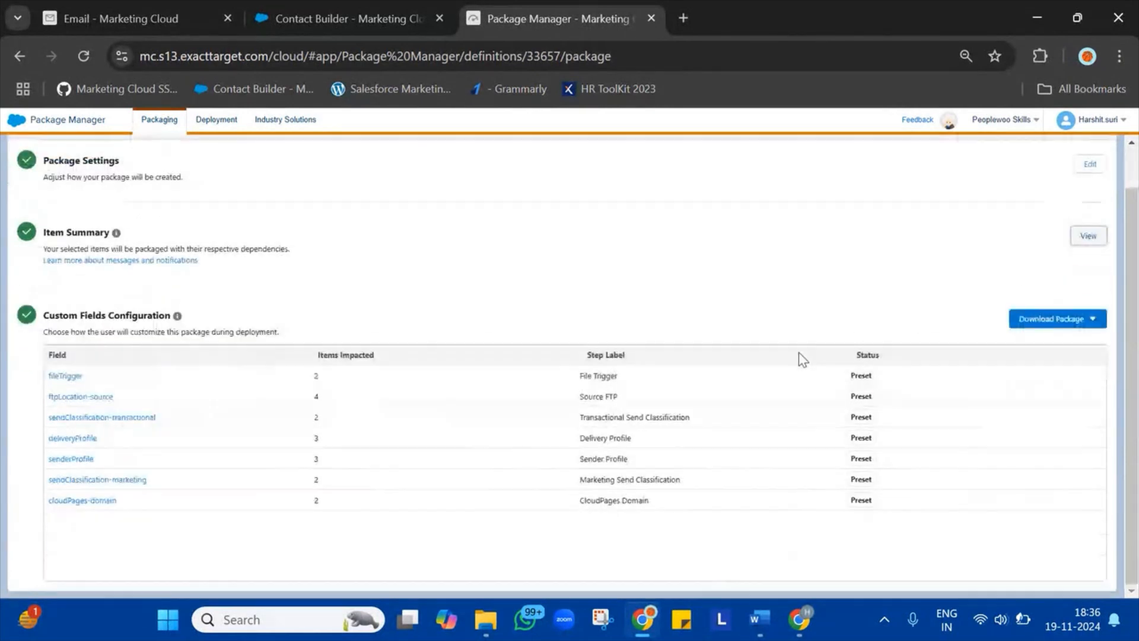
{"action": "left_click", "coordinate": [1080, 320]}
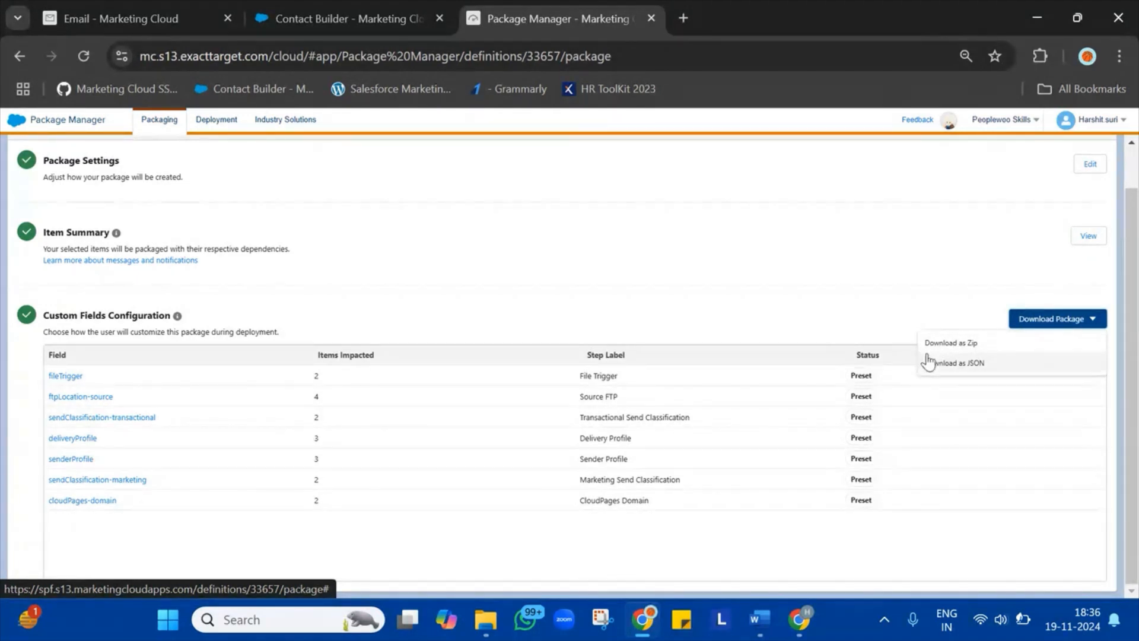
{"action": "left_click", "coordinate": [955, 366]}
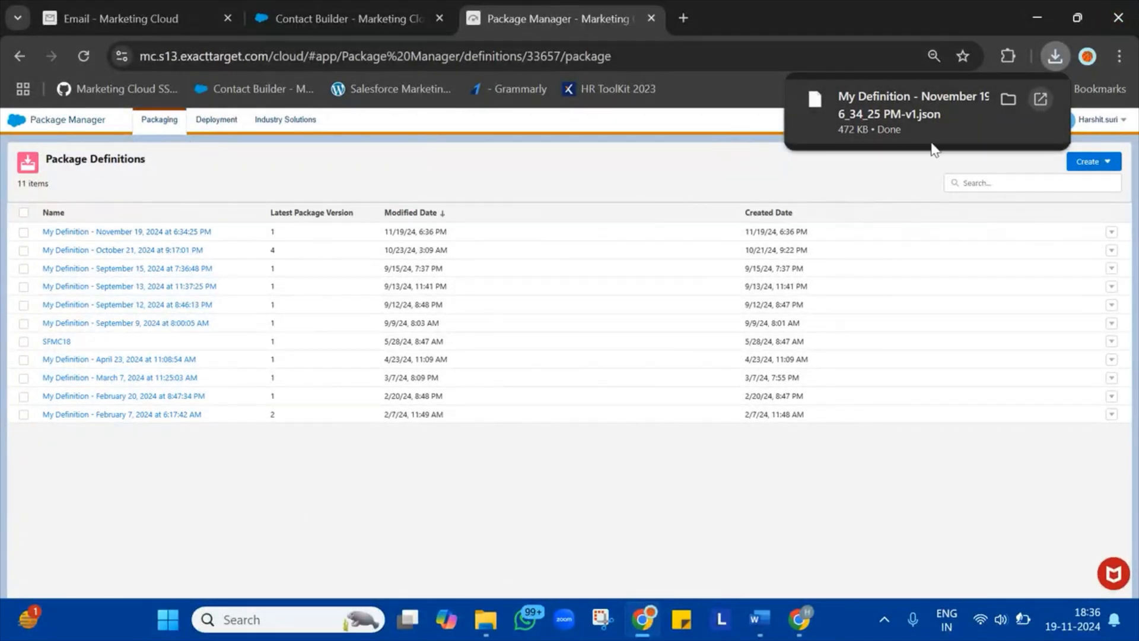
- Switch to the Peoplewoo Consulting business unit and dismiss the Package Manager welcome message
{"action": "left_click", "coordinate": [1014, 119]}
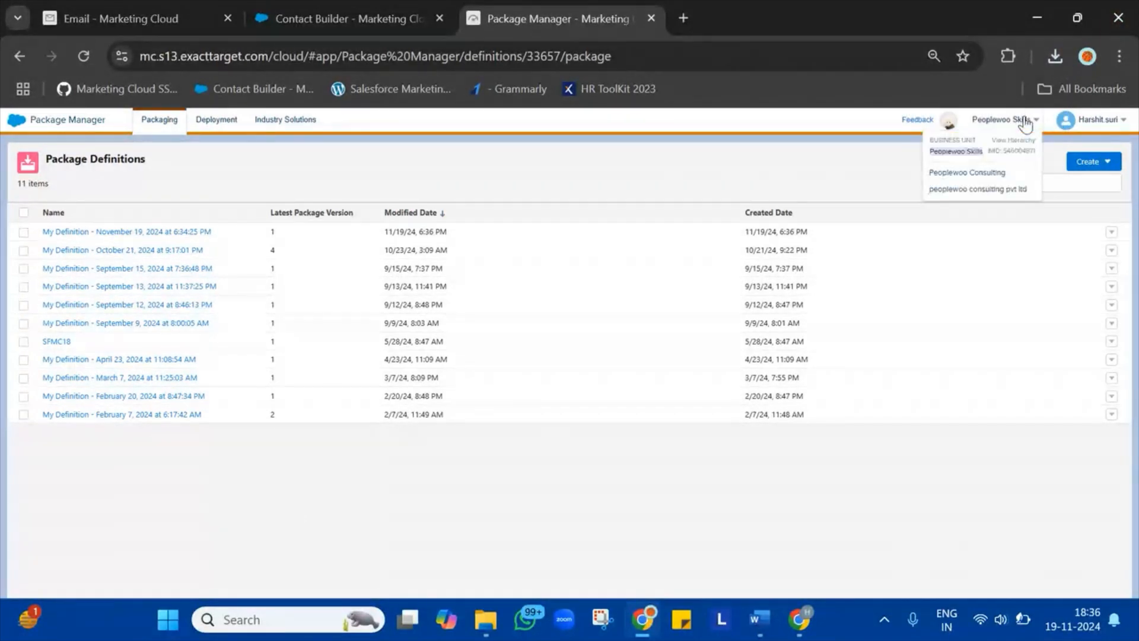
{"action": "left_click", "coordinate": [968, 173]}
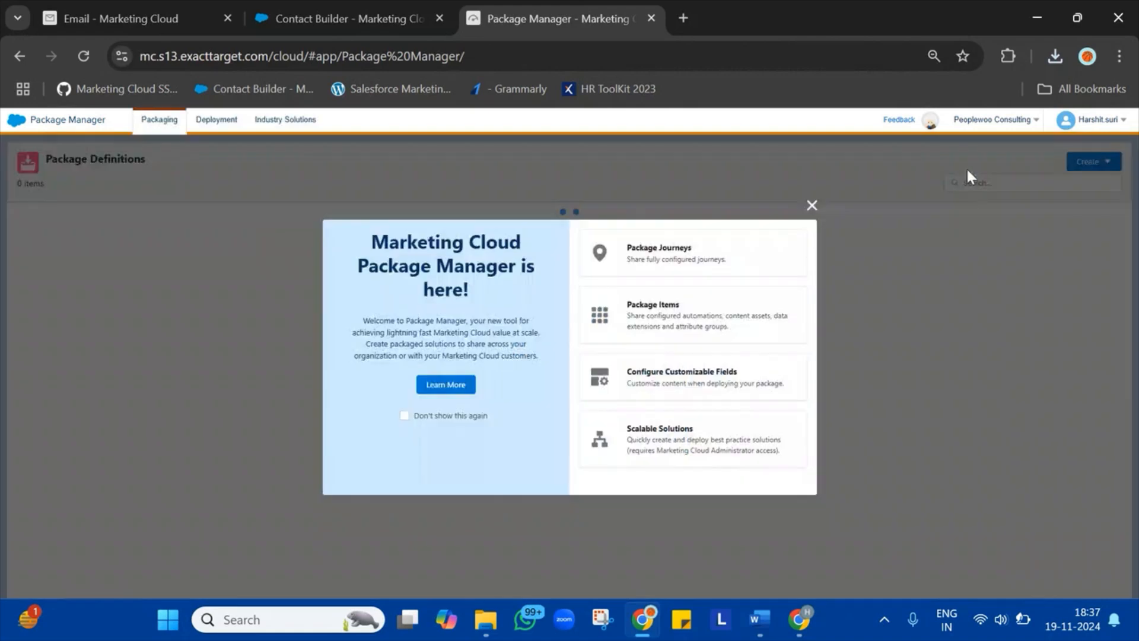
{"action": "left_click", "coordinate": [811, 205]}
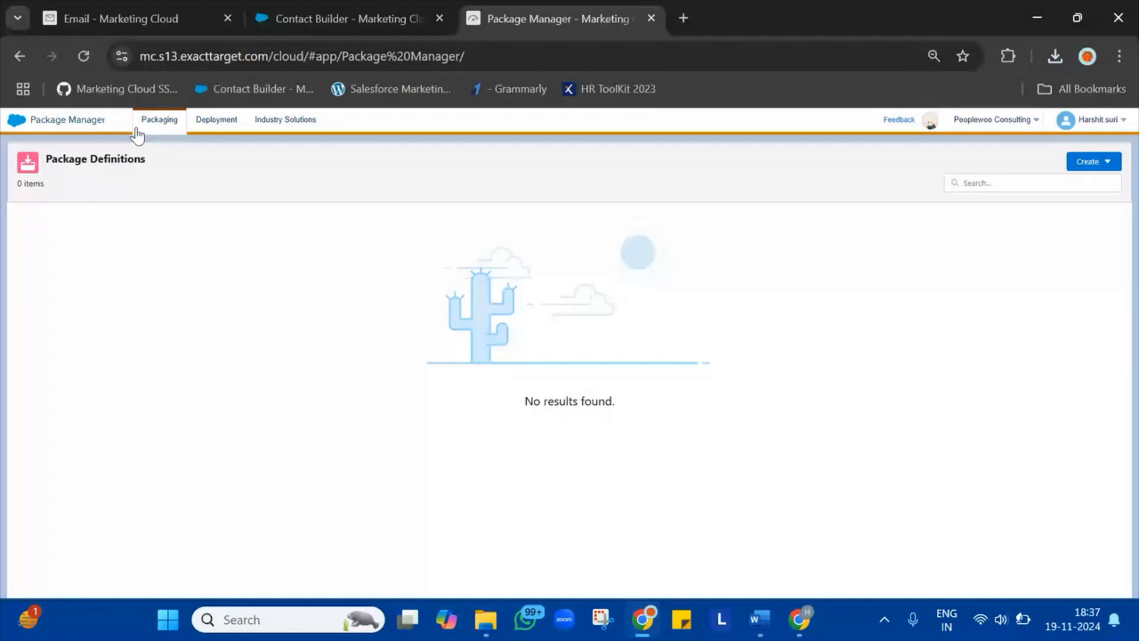
- Start a new deployment and upload the downloaded My Definition JSON package from the Downloads folder
{"action": "left_click", "coordinate": [227, 119]}
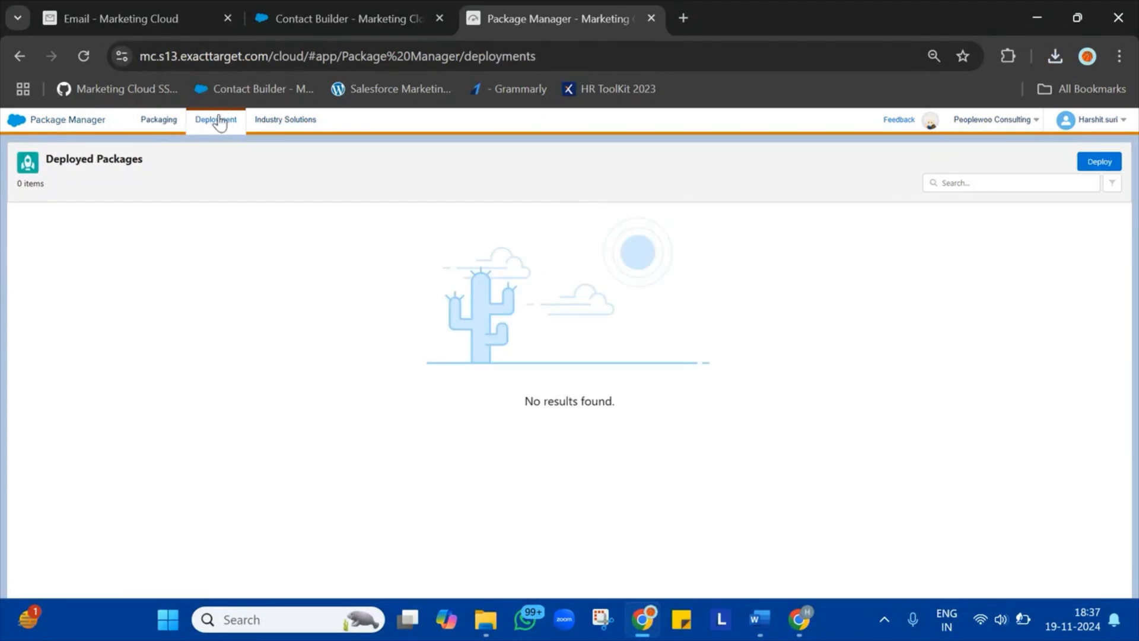
{"action": "left_click", "coordinate": [1099, 164]}
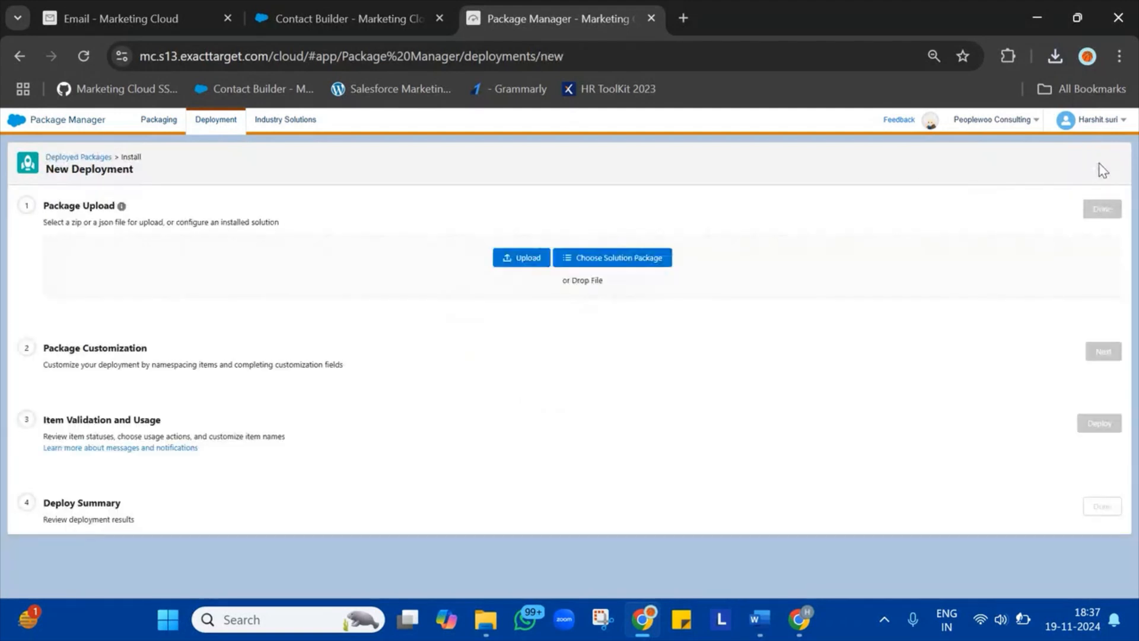
{"action": "left_click", "coordinate": [531, 252]}
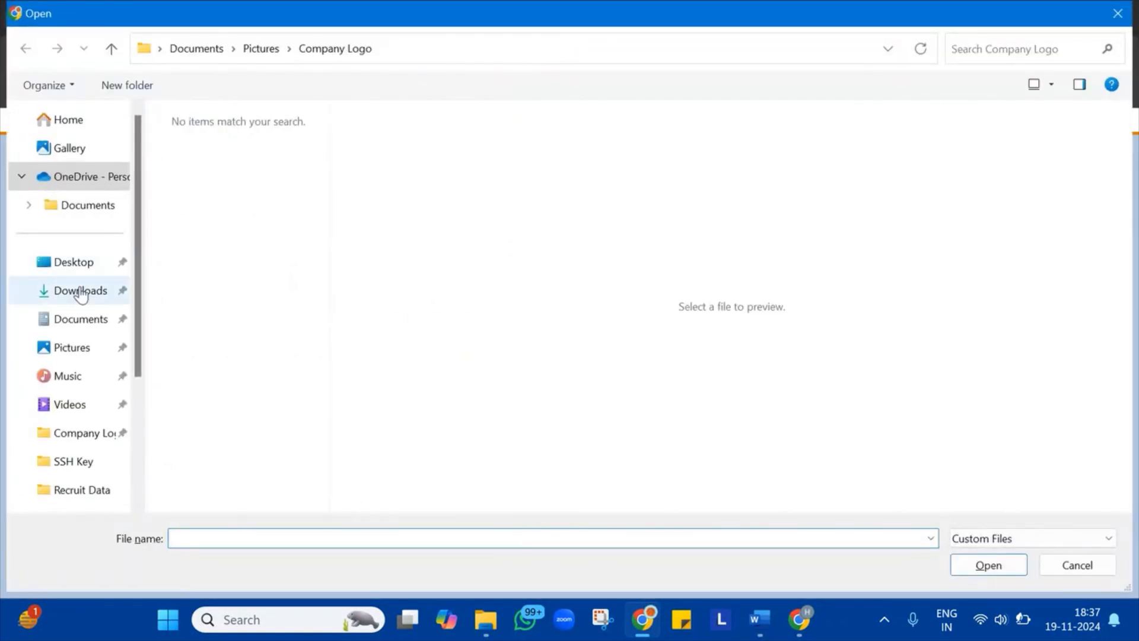
{"action": "left_click", "coordinate": [82, 294]}
{"action": "double_click", "coordinate": [255, 163]}
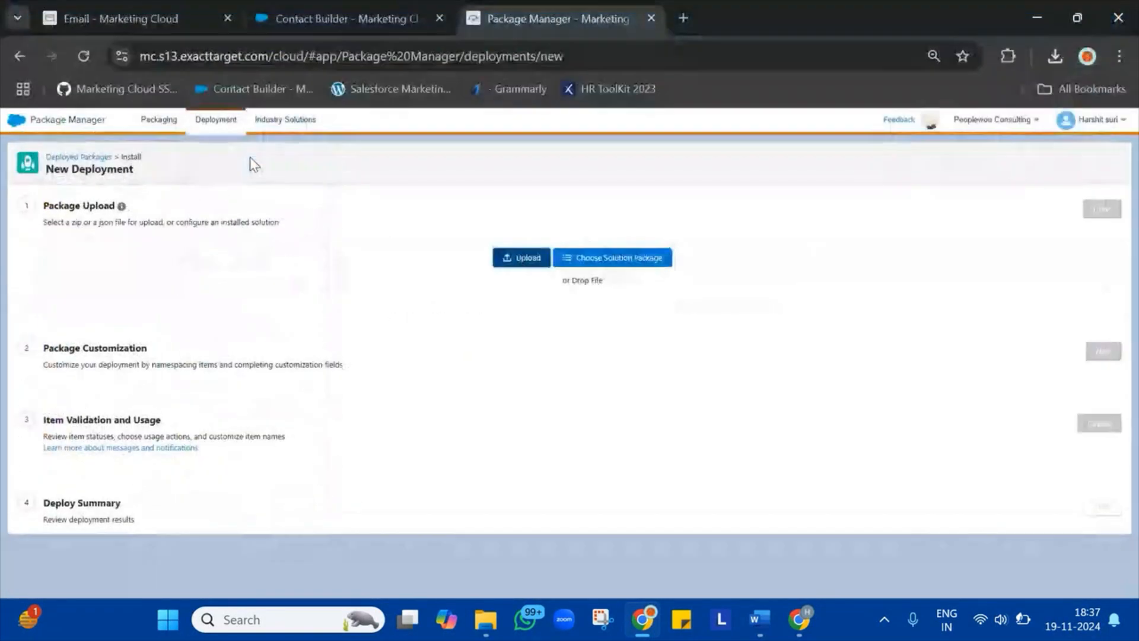
- Set the deployment's items to be created in a folder named NewBatchDeployment
{"action": "scroll", "coordinate": [410, 299], "scroll_direction": "down", "scroll_amount": 2}
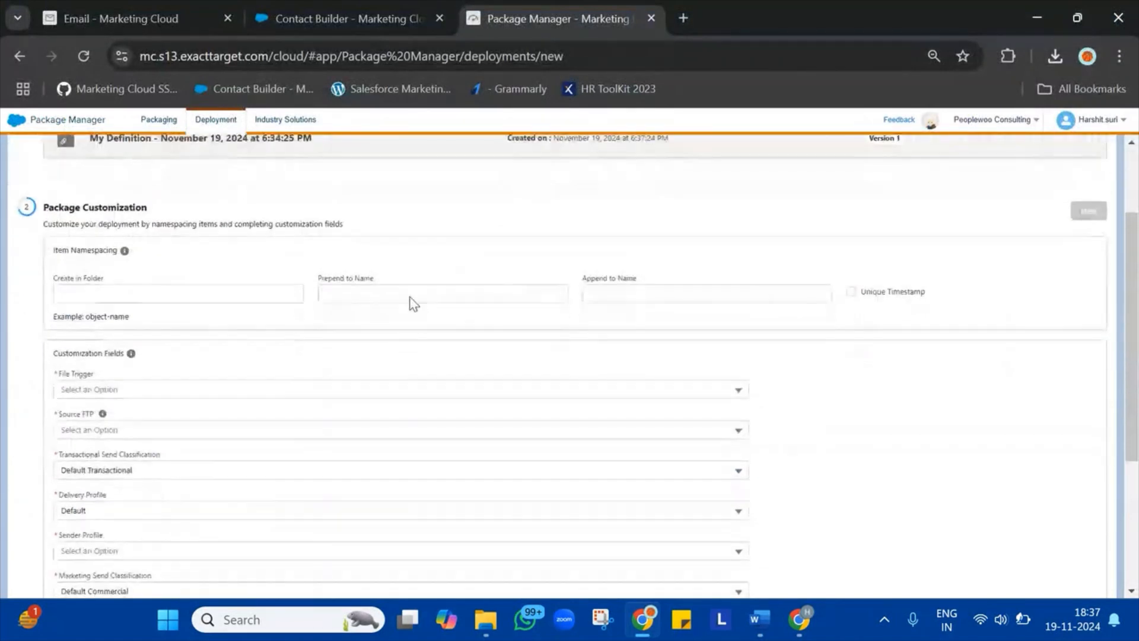
{"action": "left_click", "coordinate": [171, 298]}
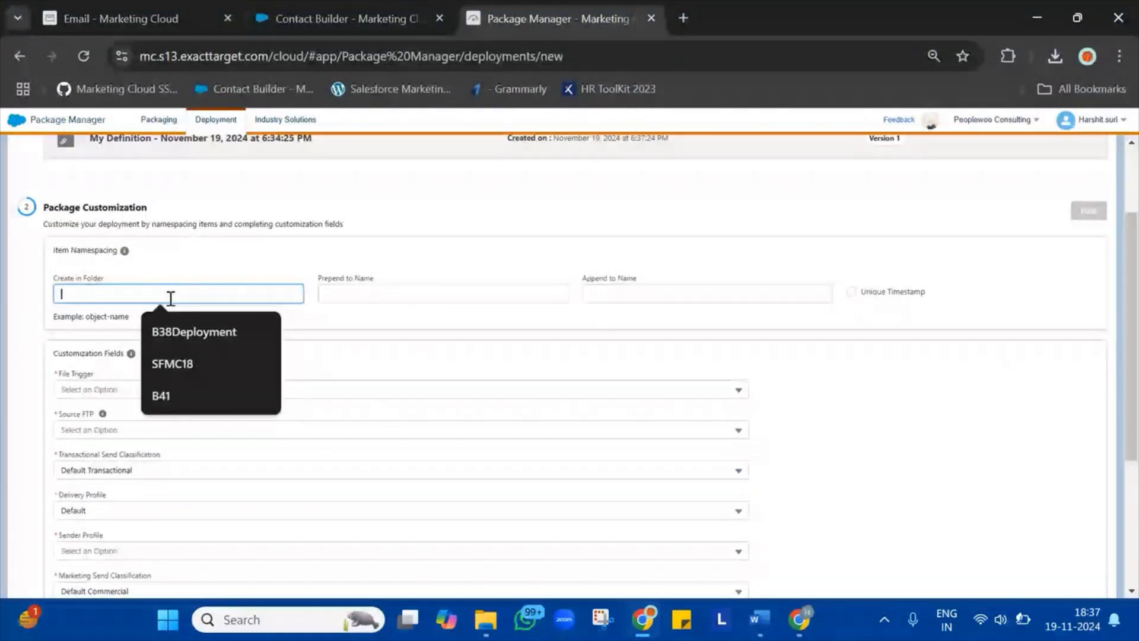
{"action": "type", "text": "NewBatchDeployment"}
{"action": "left_click", "coordinate": [439, 267]}
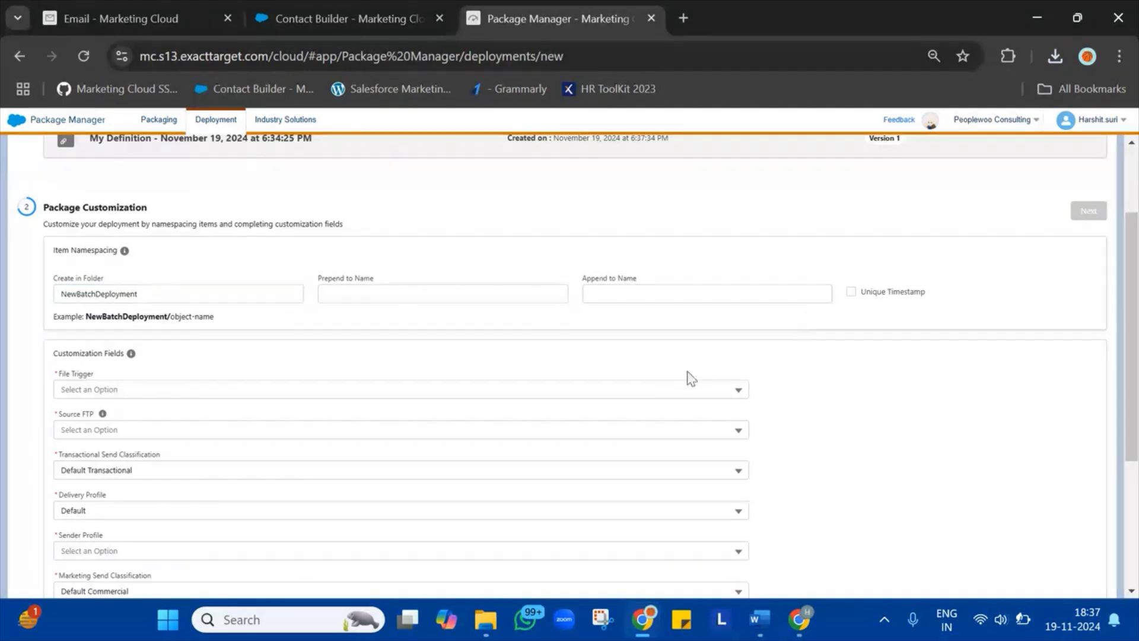
- Set the File Trigger to import, the Source FTP to ExactTarget Enhanced FTP and the Sender Profile to Default
{"action": "scroll", "coordinate": [688, 383], "scroll_direction": "down", "scroll_amount": 2}
{"action": "left_click", "coordinate": [504, 307]}
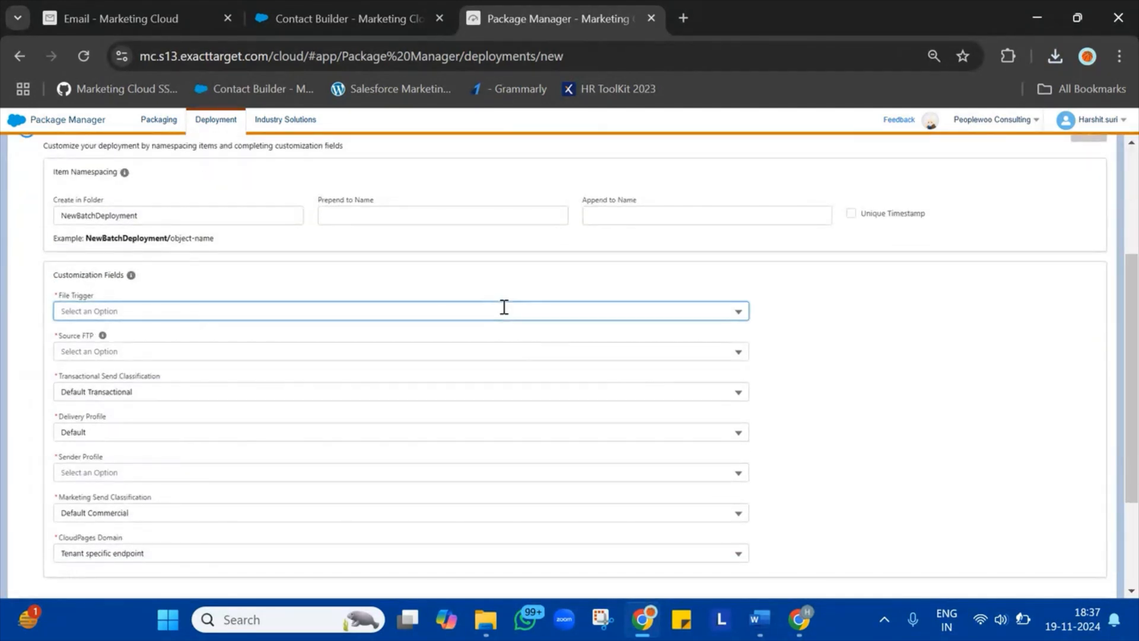
{"action": "left_click", "coordinate": [444, 338]}
{"action": "left_click", "coordinate": [162, 350]}
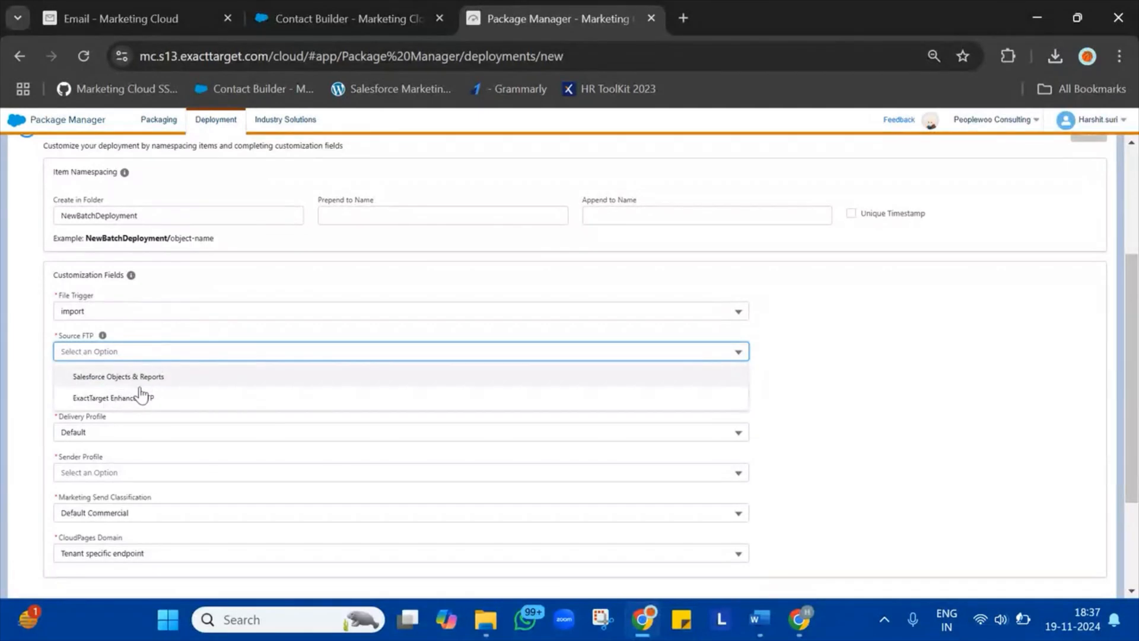
{"action": "left_click", "coordinate": [140, 398]}
{"action": "scroll", "coordinate": [138, 389], "scroll_direction": "down", "scroll_amount": 1}
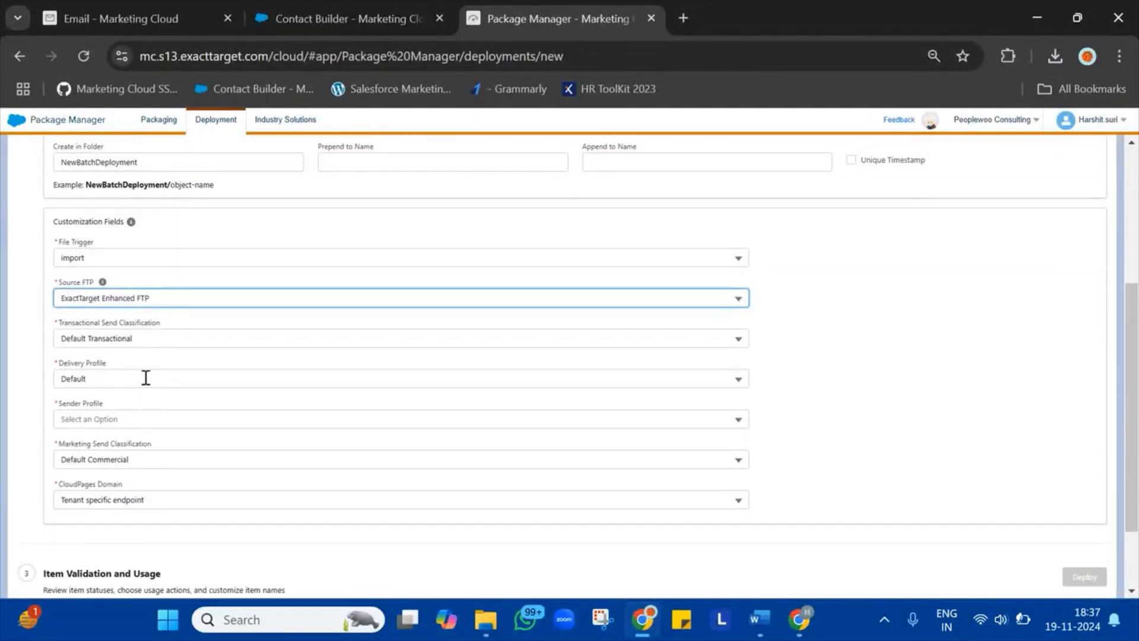
{"action": "scroll", "coordinate": [152, 367], "scroll_direction": "down", "scroll_amount": 2}
{"action": "left_click", "coordinate": [193, 321]}
{"action": "left_click", "coordinate": [150, 348]}
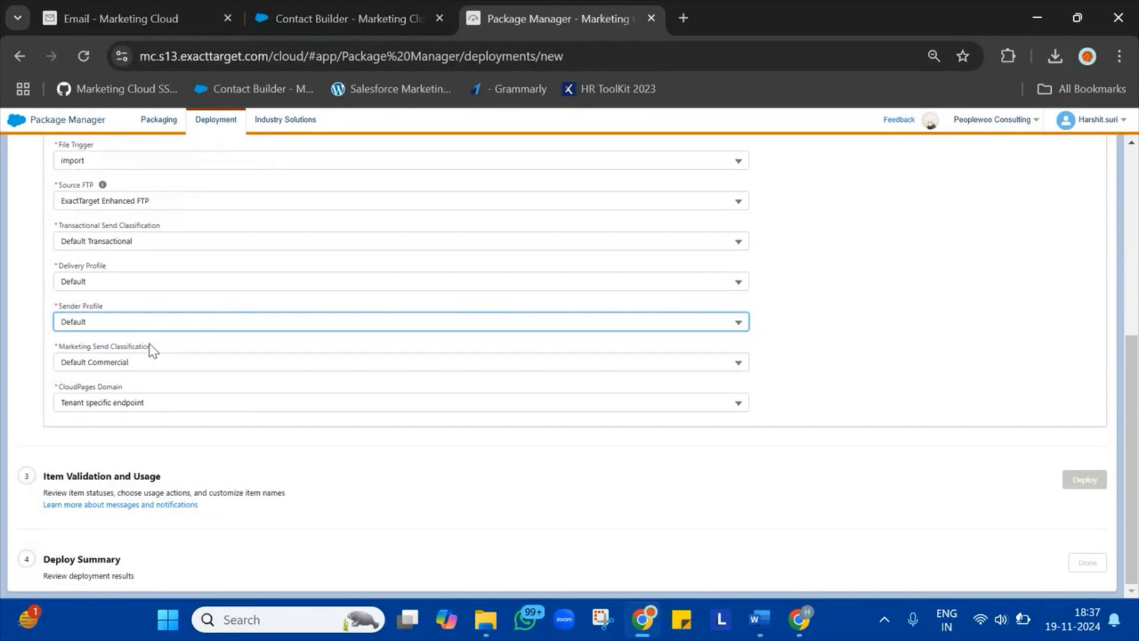
- Check the package customization fields and proceed to item validation
{"action": "scroll", "coordinate": [669, 369], "scroll_direction": "up", "scroll_amount": 5}
{"action": "scroll", "coordinate": [670, 368], "scroll_direction": "down", "scroll_amount": 4}
{"action": "scroll", "coordinate": [669, 368], "scroll_direction": "up", "scroll_amount": 4}
{"action": "left_click", "coordinate": [1089, 328]}
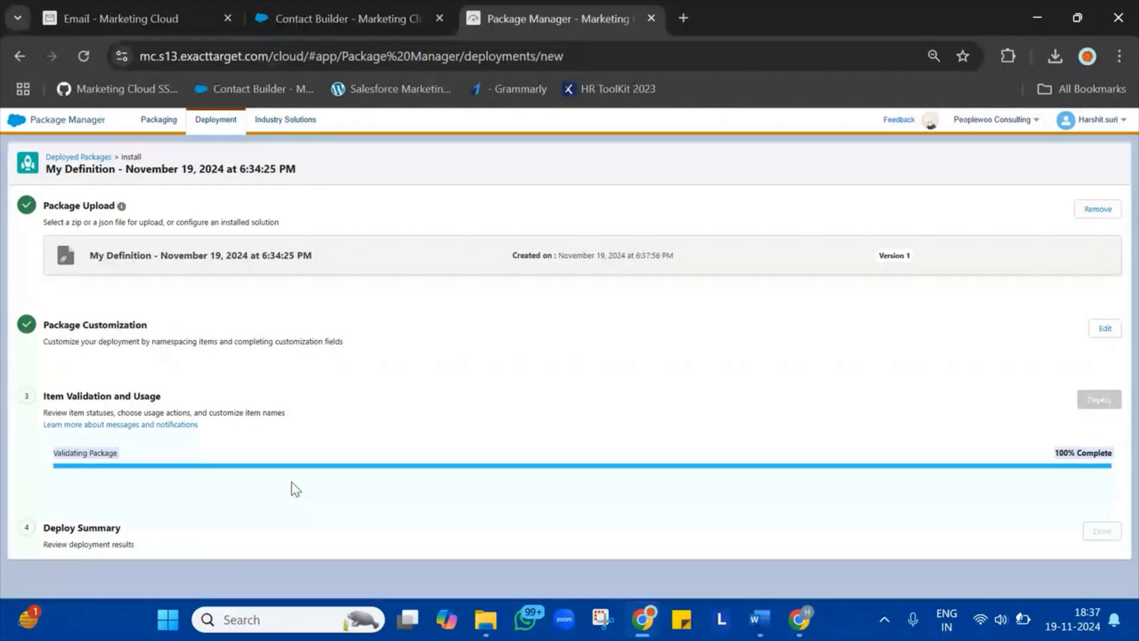
- Review the validation statuses of the package items and read the notification for the SystemHiddenDataFilters folder
{"action": "scroll", "coordinate": [567, 380], "scroll_direction": "down", "scroll_amount": 5}
{"action": "scroll", "coordinate": [567, 375], "scroll_direction": "down", "scroll_amount": 8}
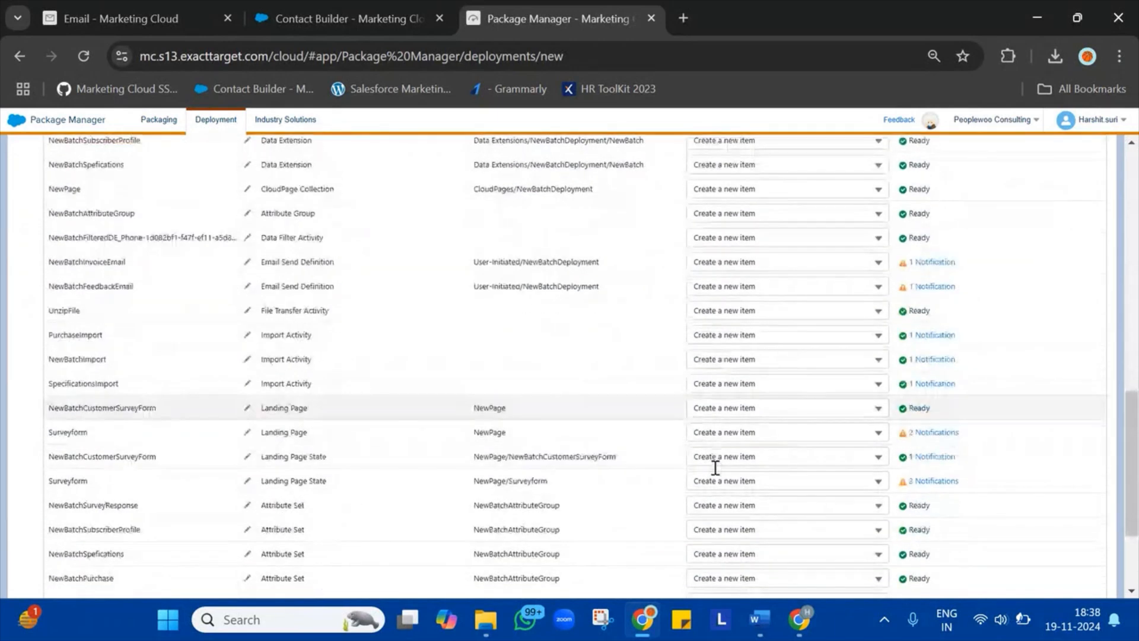
{"action": "scroll", "coordinate": [715, 468], "scroll_direction": "down", "scroll_amount": 3}
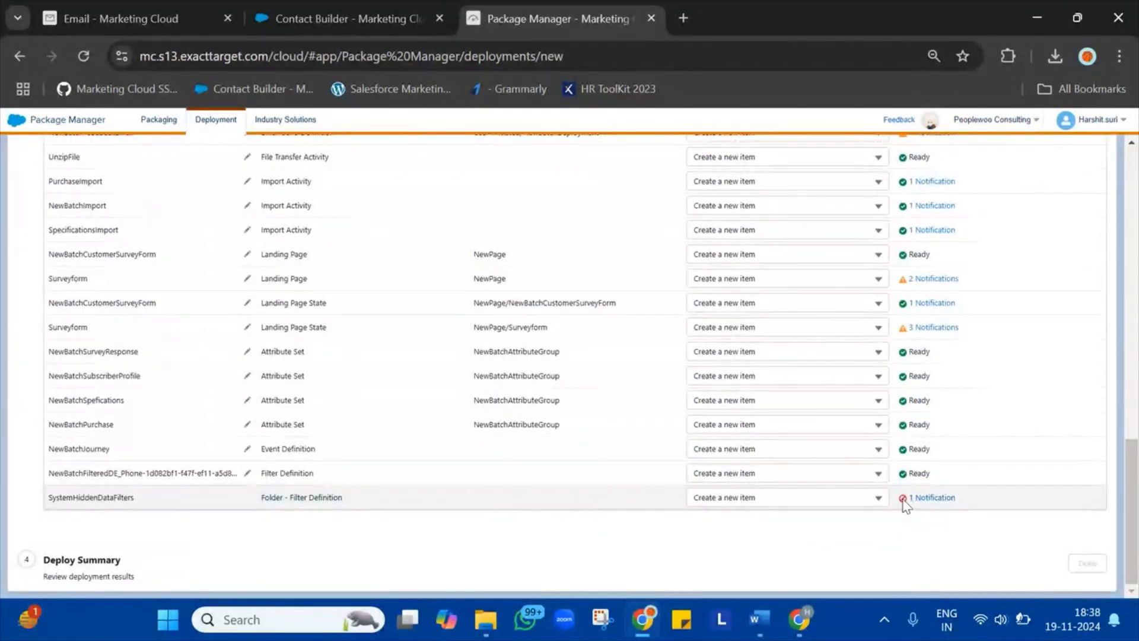
{"action": "left_click", "coordinate": [924, 499]}
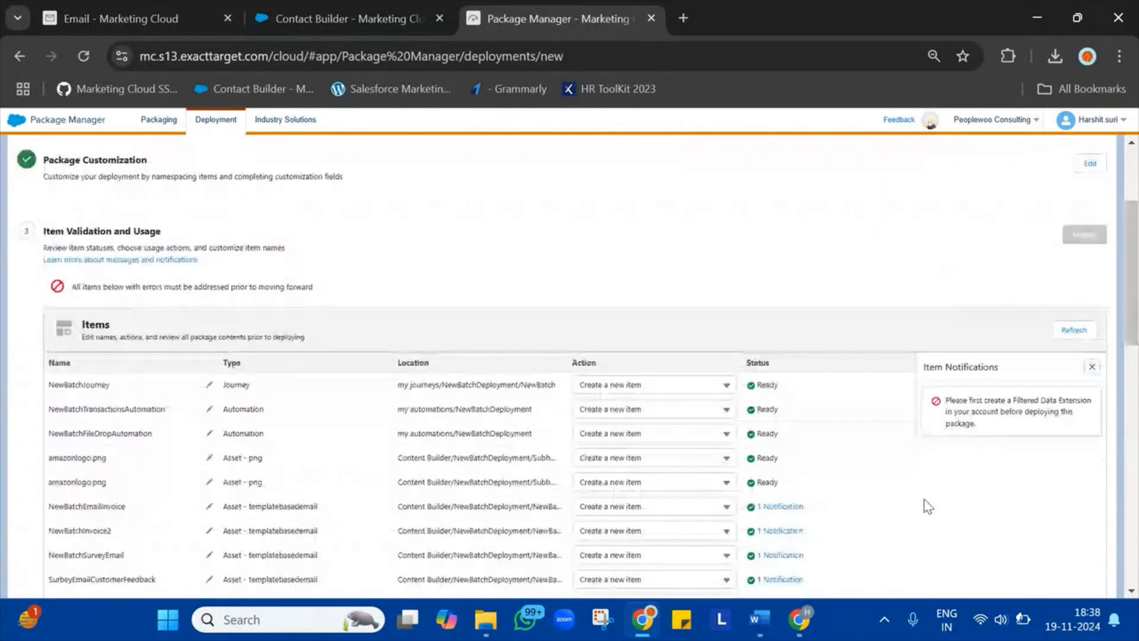
{"action": "double_click", "coordinate": [973, 409]}
{"action": "triple_click", "coordinate": [973, 409]}
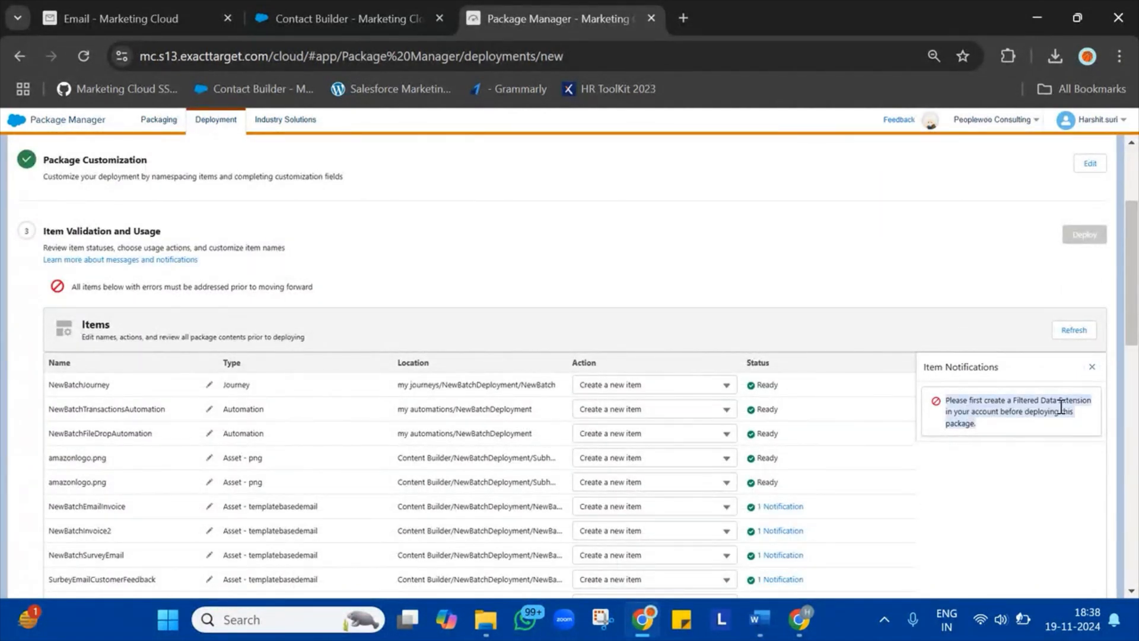
- Close the item notification and check which actions are available for the SystemHiddenDataFilters folder
{"action": "left_click", "coordinate": [1093, 367]}
{"action": "scroll", "coordinate": [874, 465], "scroll_direction": "down", "scroll_amount": 15}
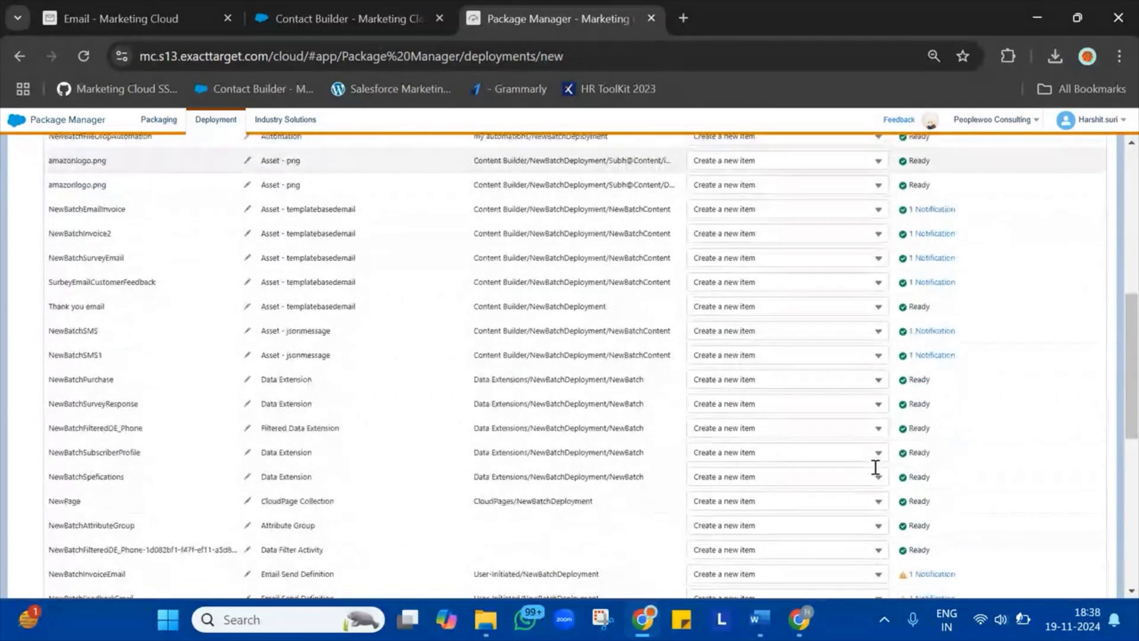
{"action": "left_click", "coordinate": [780, 497]}
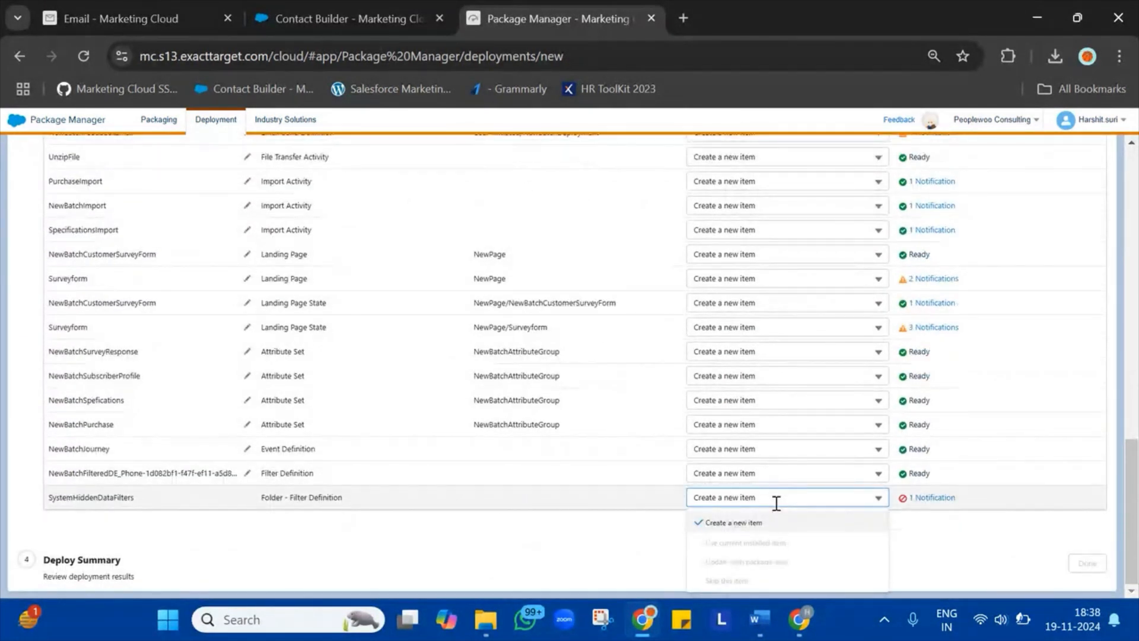
{"action": "left_click", "coordinate": [461, 500]}
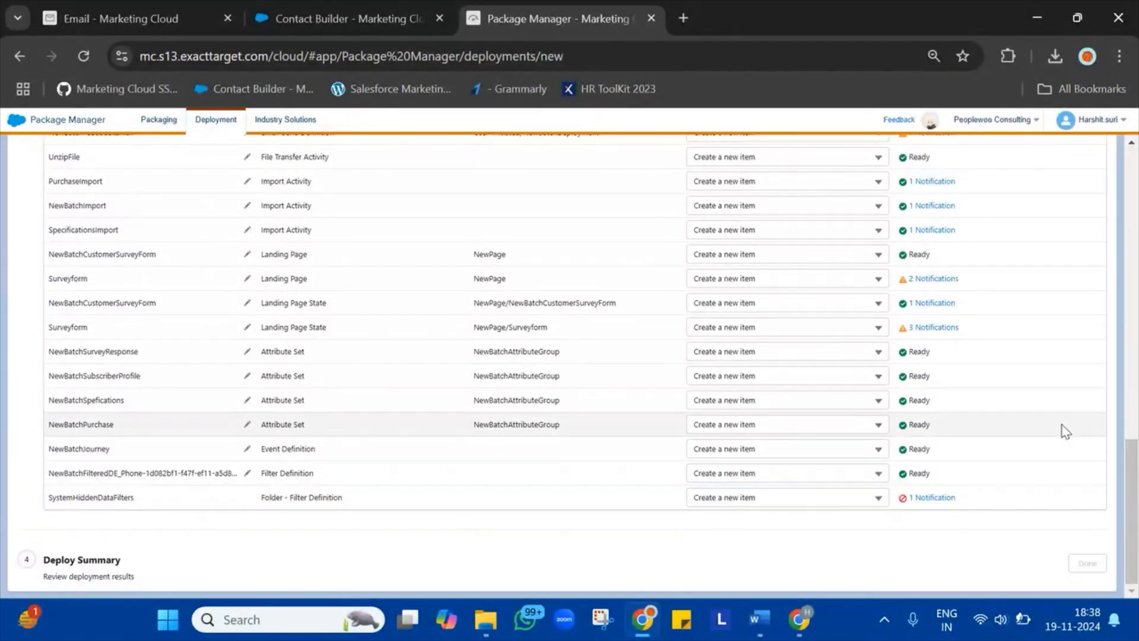
- Examine the validation error notice above the item list and the name and type of the SystemHiddenDataFilters item
{"action": "scroll", "coordinate": [1046, 399], "scroll_direction": "up", "scroll_amount": 7}
{"action": "scroll", "coordinate": [1046, 399], "scroll_direction": "up", "scroll_amount": 10}
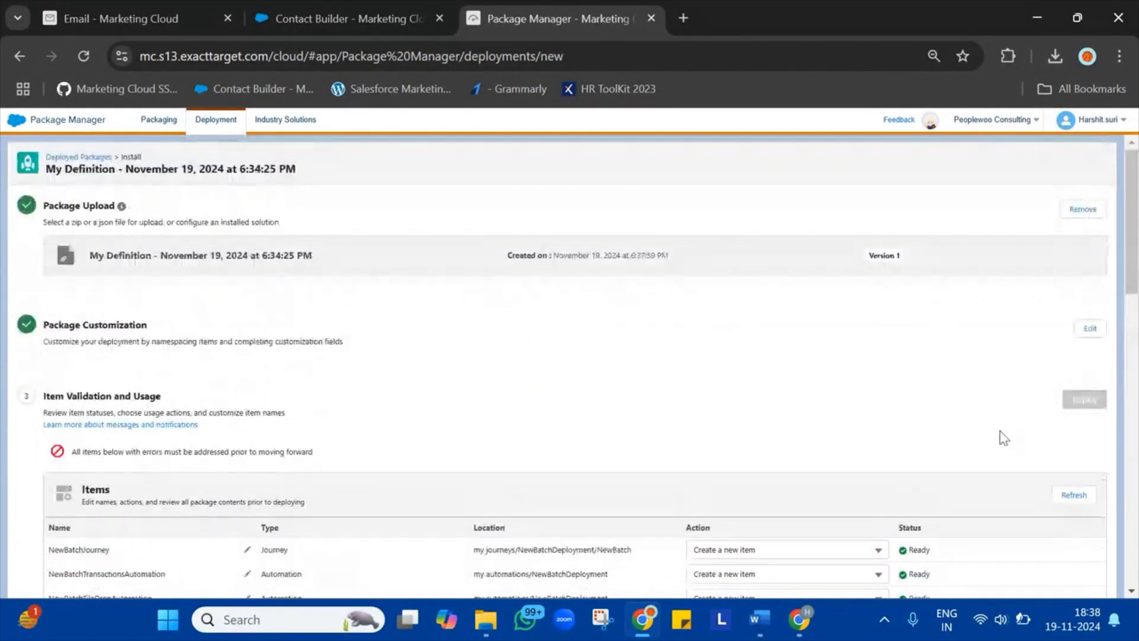
{"action": "scroll", "coordinate": [843, 475], "scroll_direction": "down", "scroll_amount": 2}
{"action": "scroll", "coordinate": [841, 472], "scroll_direction": "up", "scroll_amount": 2}
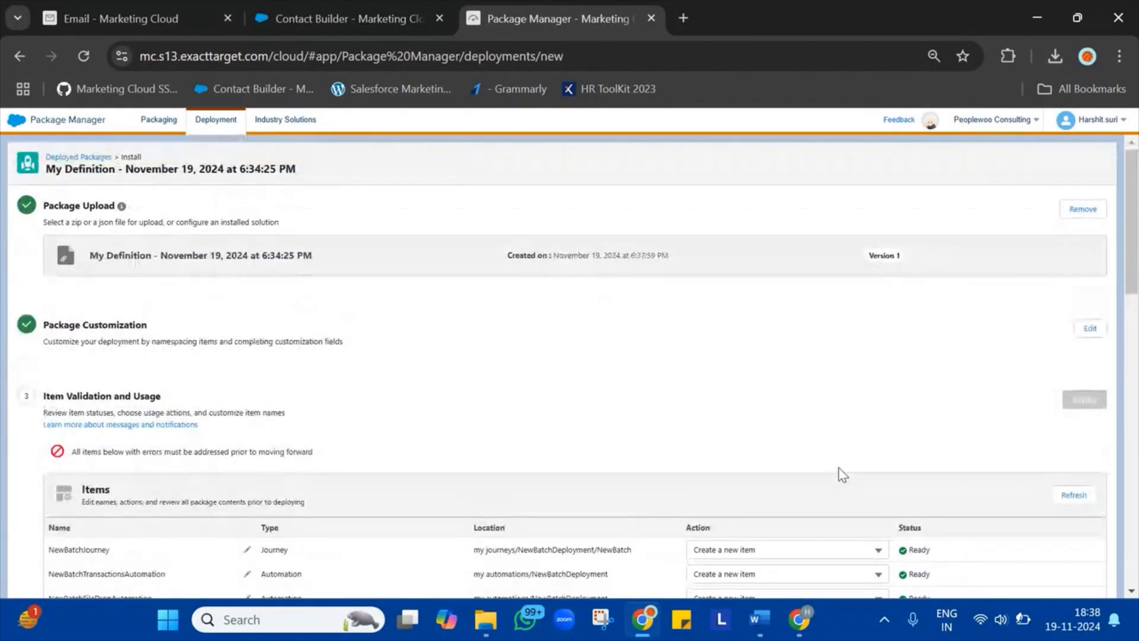
{"action": "triple_click", "coordinate": [171, 450]}
{"action": "triple_click", "coordinate": [336, 425]}
{"action": "scroll", "coordinate": [337, 425], "scroll_direction": "down", "scroll_amount": 15}
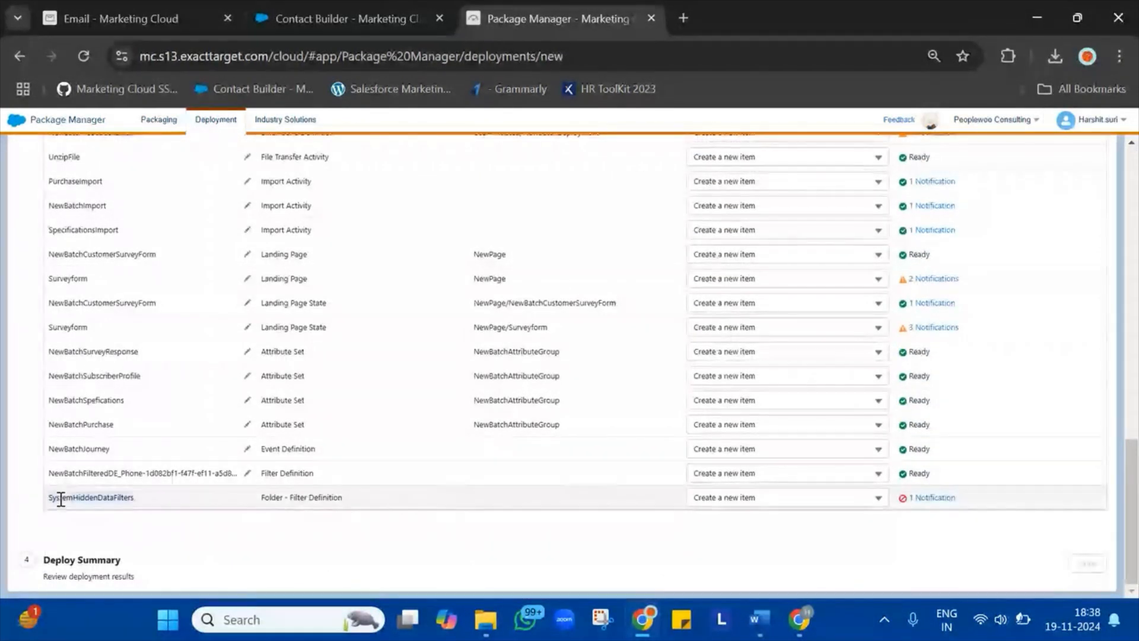
{"action": "left_click_drag", "start_coordinate": [262, 497], "coordinate": [367, 498]}
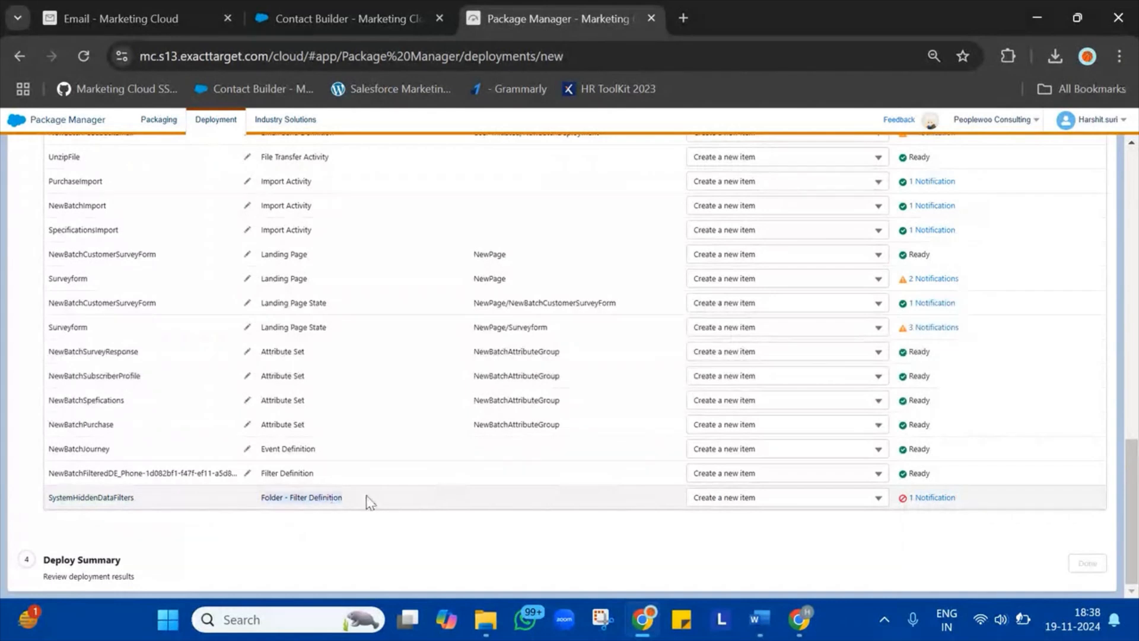
{"action": "left_click_drag", "start_coordinate": [257, 498], "coordinate": [321, 511]}
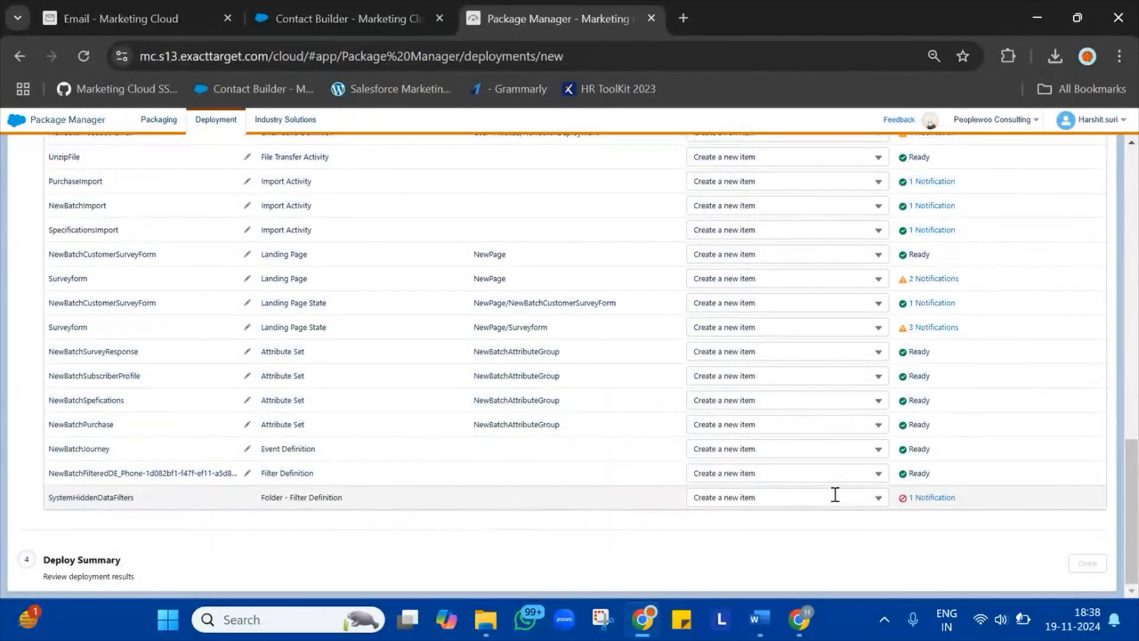
- Try toggling the Create a new item action off and on for the SystemHiddenDataFilters folder
{"action": "left_click", "coordinate": [870, 498]}
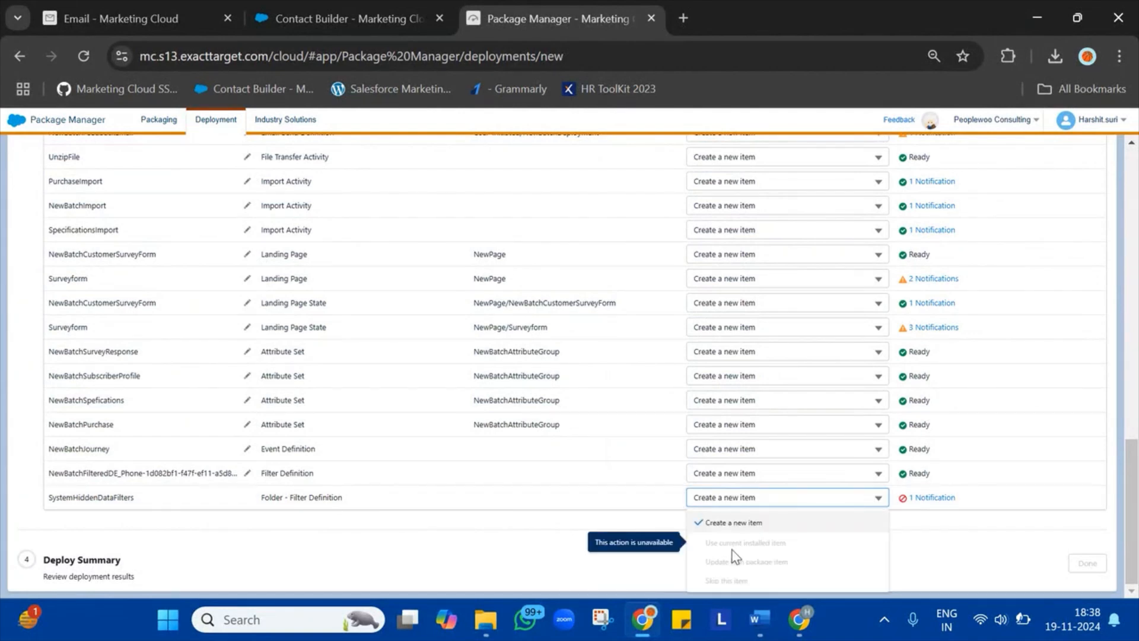
{"action": "left_click", "coordinate": [745, 524]}
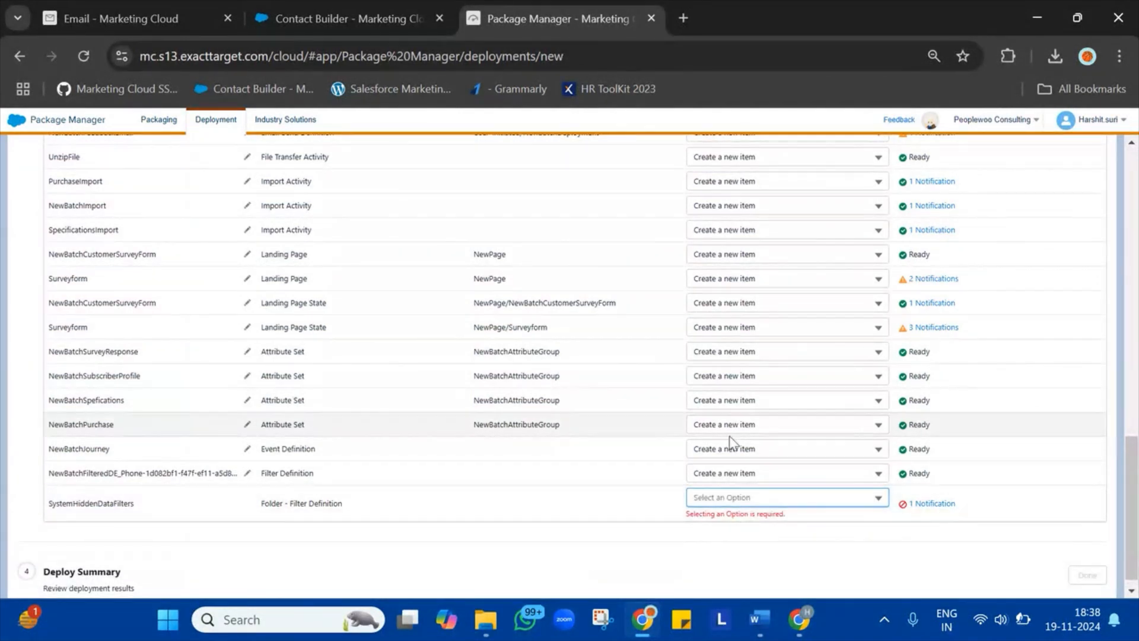
{"action": "scroll", "coordinate": [1072, 469], "scroll_direction": "up", "scroll_amount": 15}
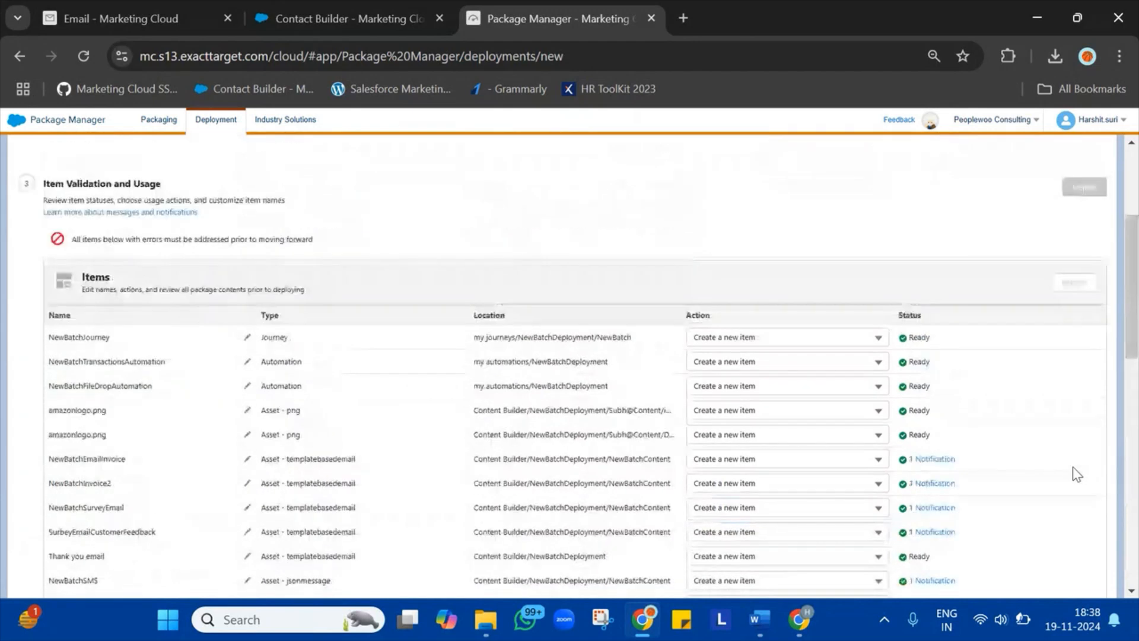
{"action": "scroll", "coordinate": [1072, 485], "scroll_direction": "up", "scroll_amount": 1}
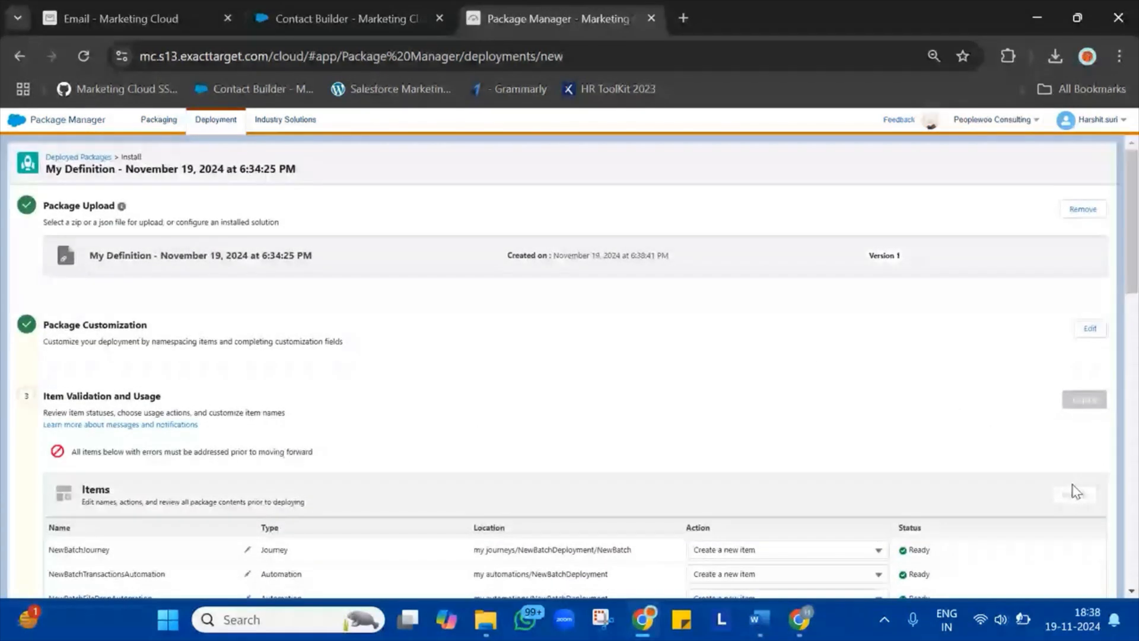
{"action": "scroll", "coordinate": [940, 409], "scroll_direction": "down", "scroll_amount": 15}
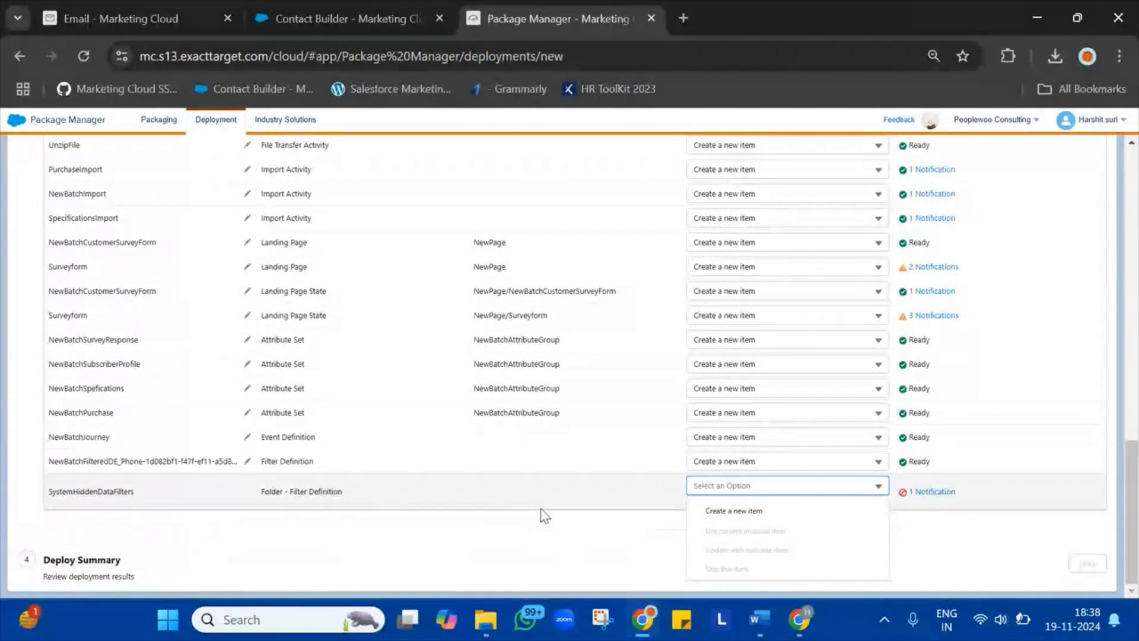
{"action": "left_click", "coordinate": [790, 511]}
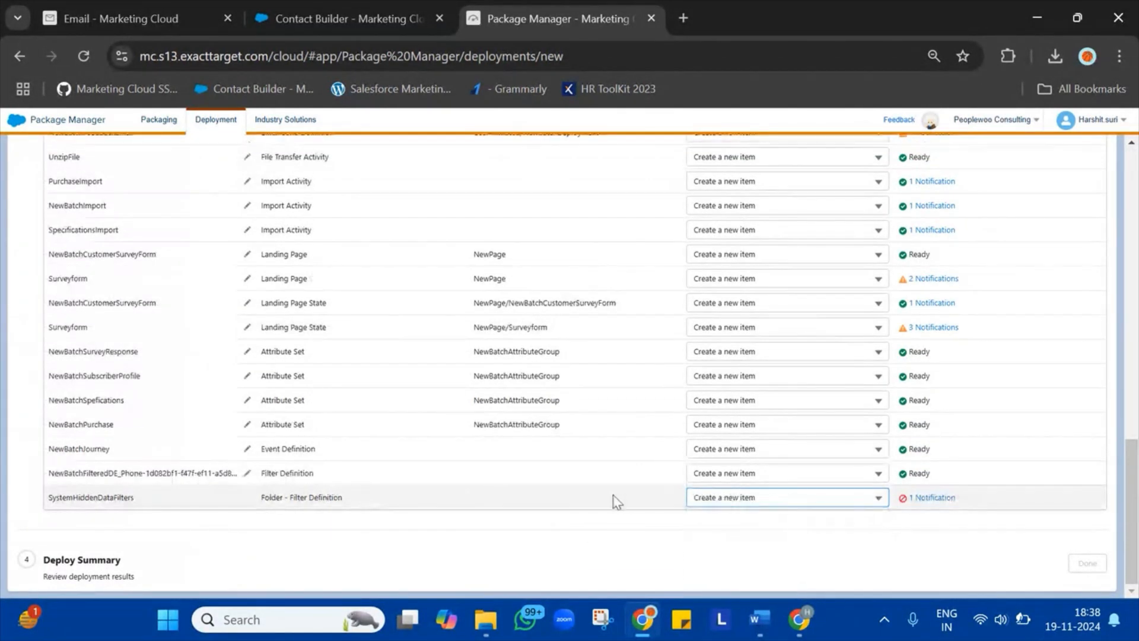
{"action": "left_click_drag", "start_coordinate": [49, 497], "coordinate": [608, 502]}
{"action": "left_click", "coordinate": [620, 503]}
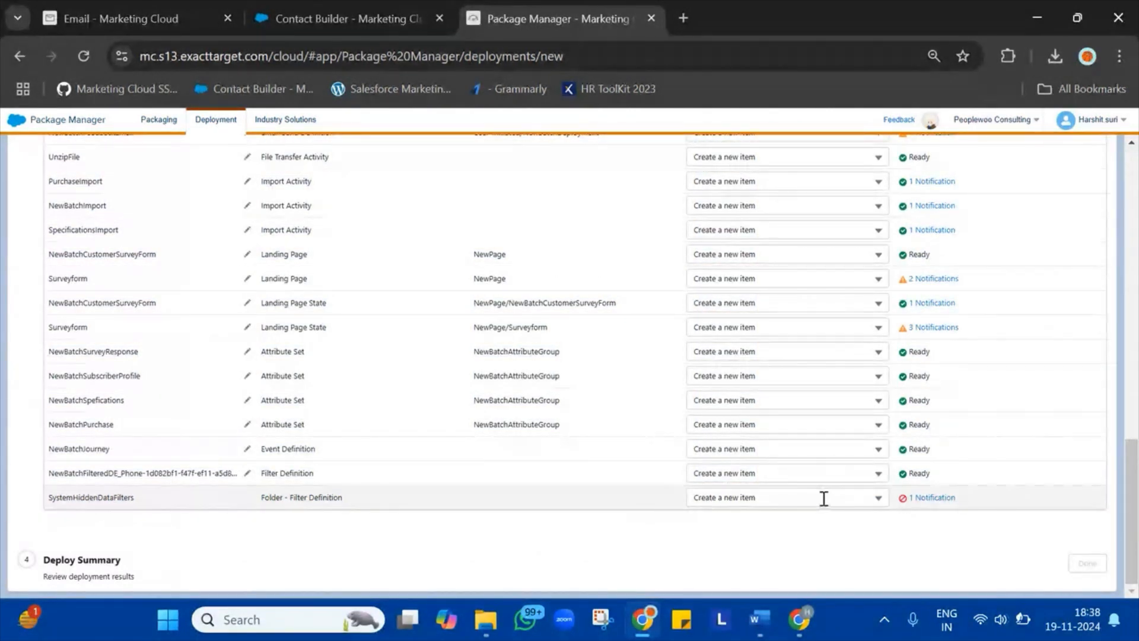
{"action": "left_click", "coordinate": [804, 499]}
{"action": "left_click", "coordinate": [712, 525]}
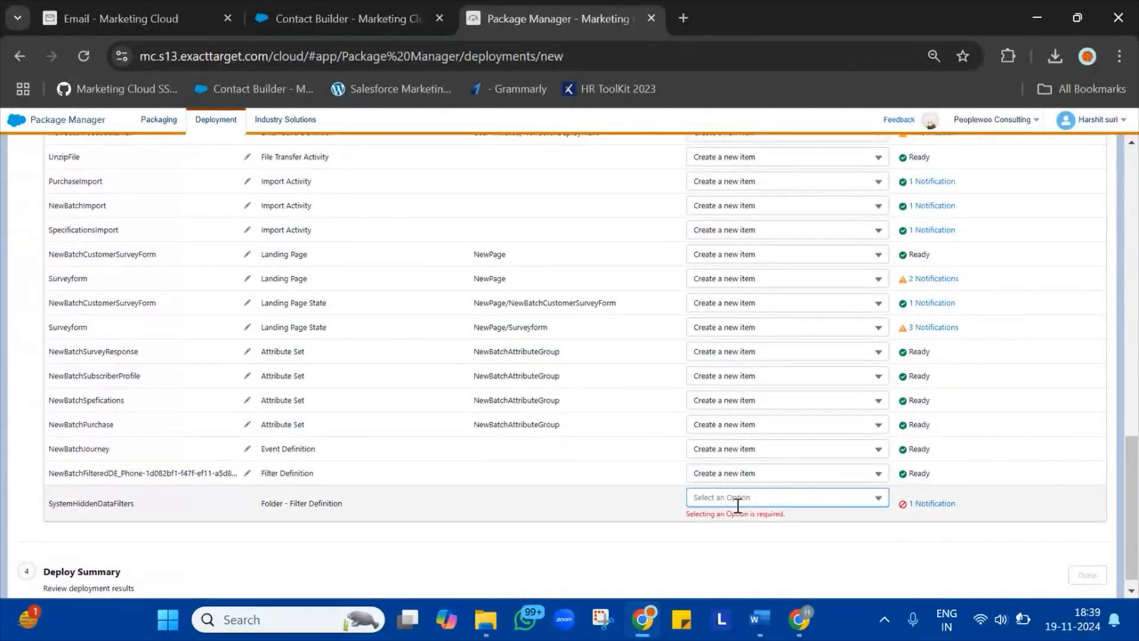
- Review the statuses of all package items and recheck the action options for the SystemHiddenDataFilters folder
{"action": "scroll", "coordinate": [489, 491], "scroll_direction": "up", "scroll_amount": 3}
{"action": "scroll", "coordinate": [488, 491], "scroll_direction": "up", "scroll_amount": 10}
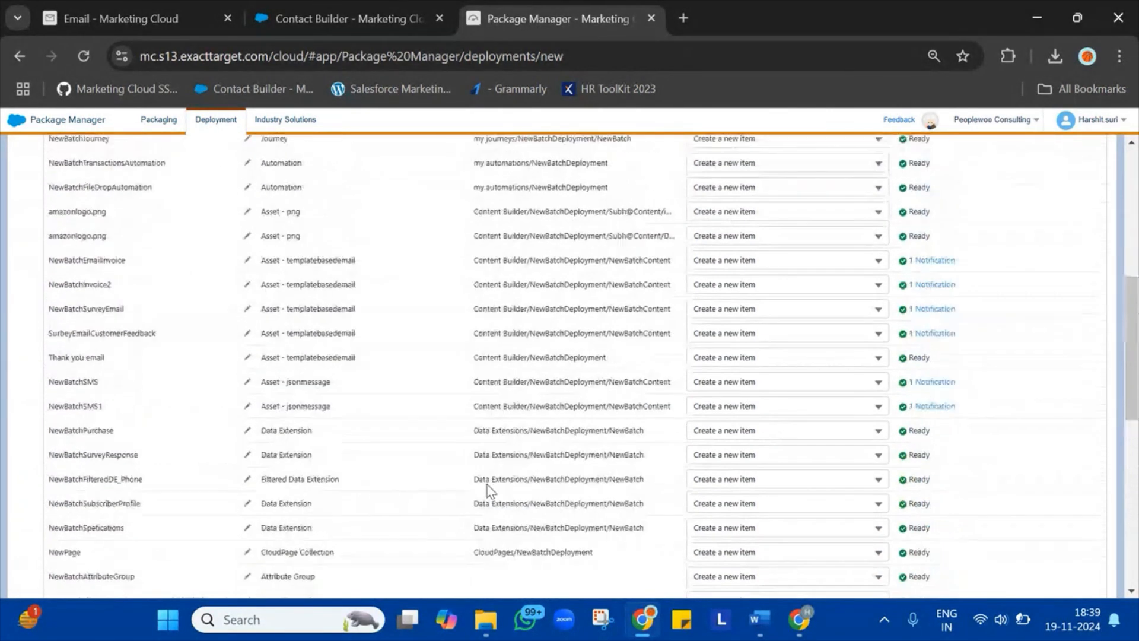
{"action": "scroll", "coordinate": [489, 491], "scroll_direction": "down", "scroll_amount": 6}
{"action": "scroll", "coordinate": [488, 491], "scroll_direction": "down", "scroll_amount": 5}
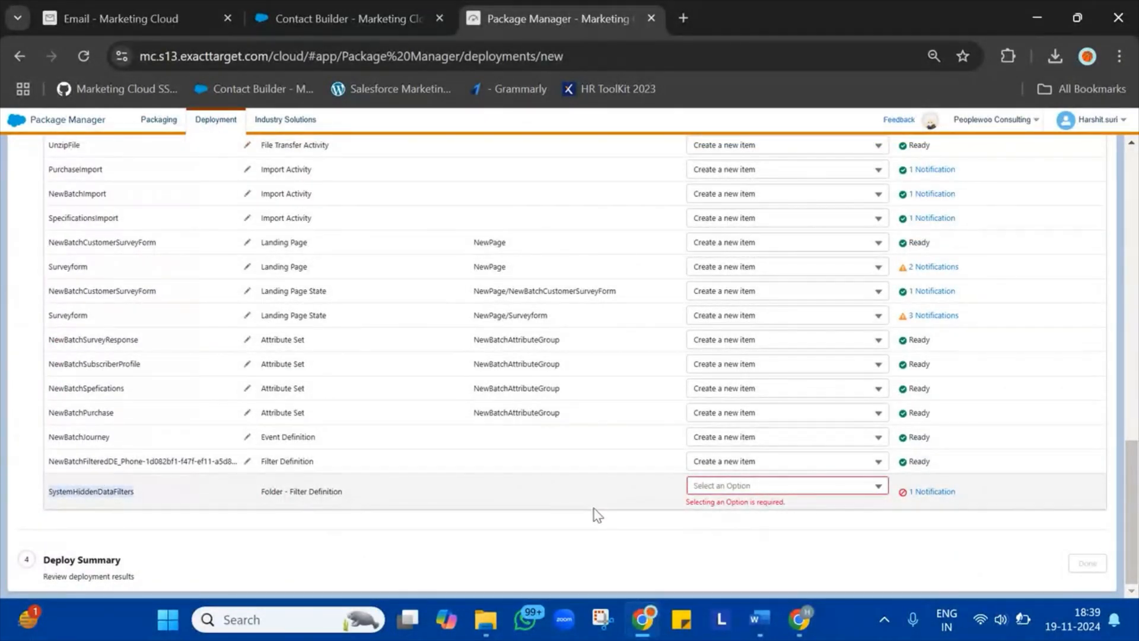
{"action": "scroll", "coordinate": [596, 514], "scroll_direction": "up", "scroll_amount": 15}
{"action": "scroll", "coordinate": [595, 503], "scroll_direction": "down", "scroll_amount": 1}
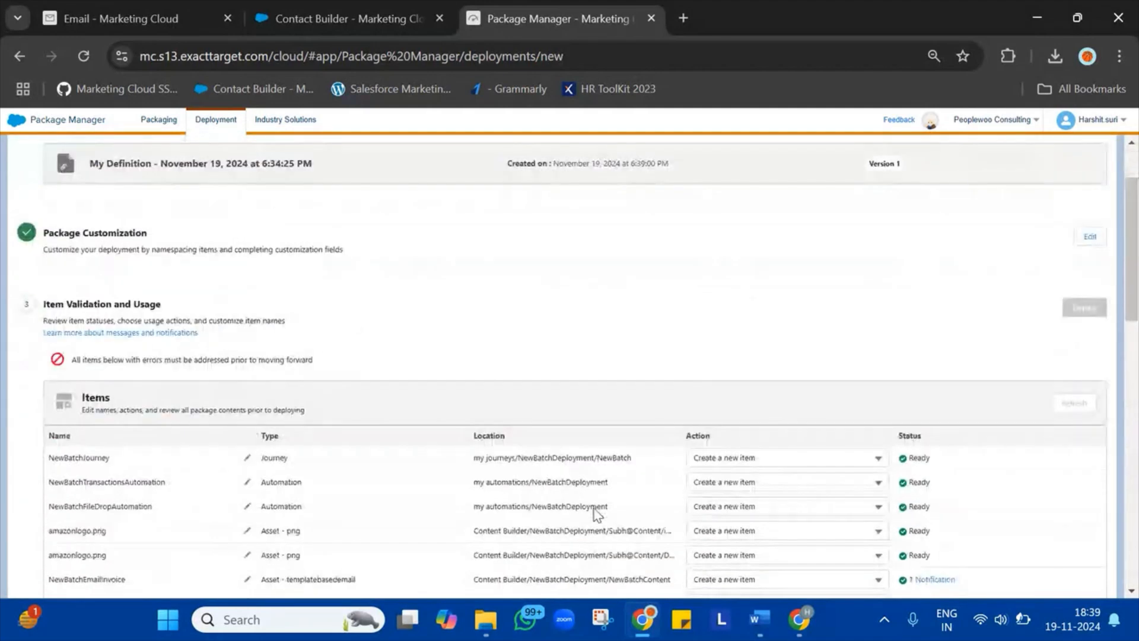
{"action": "scroll", "coordinate": [1066, 334], "scroll_direction": "down", "scroll_amount": 1}
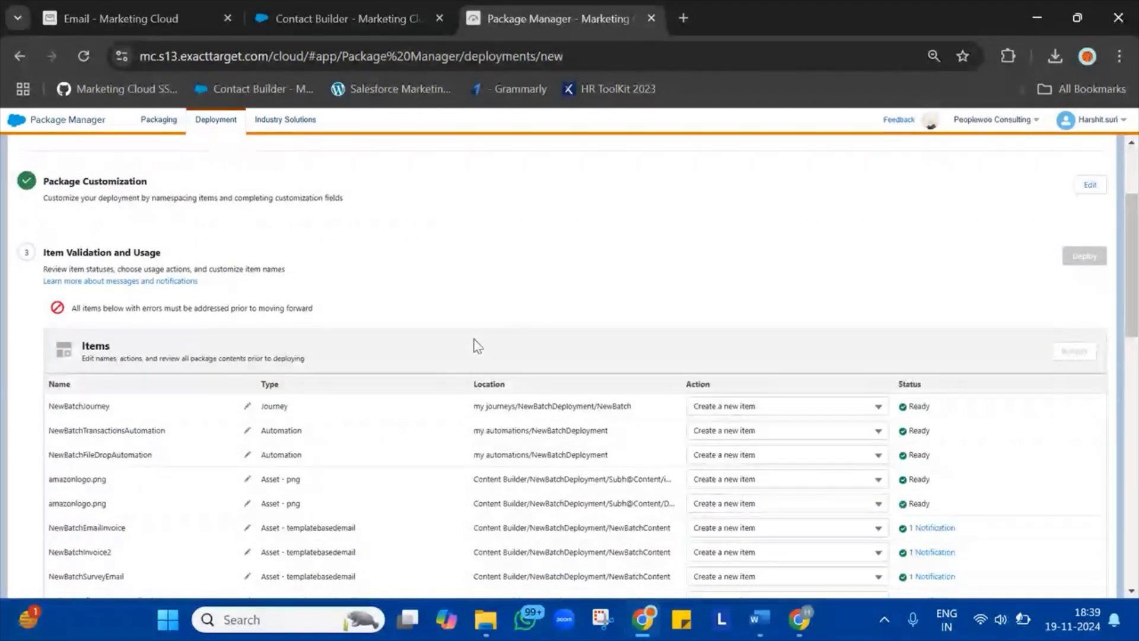
{"action": "scroll", "coordinate": [534, 321], "scroll_direction": "down", "scroll_amount": 15}
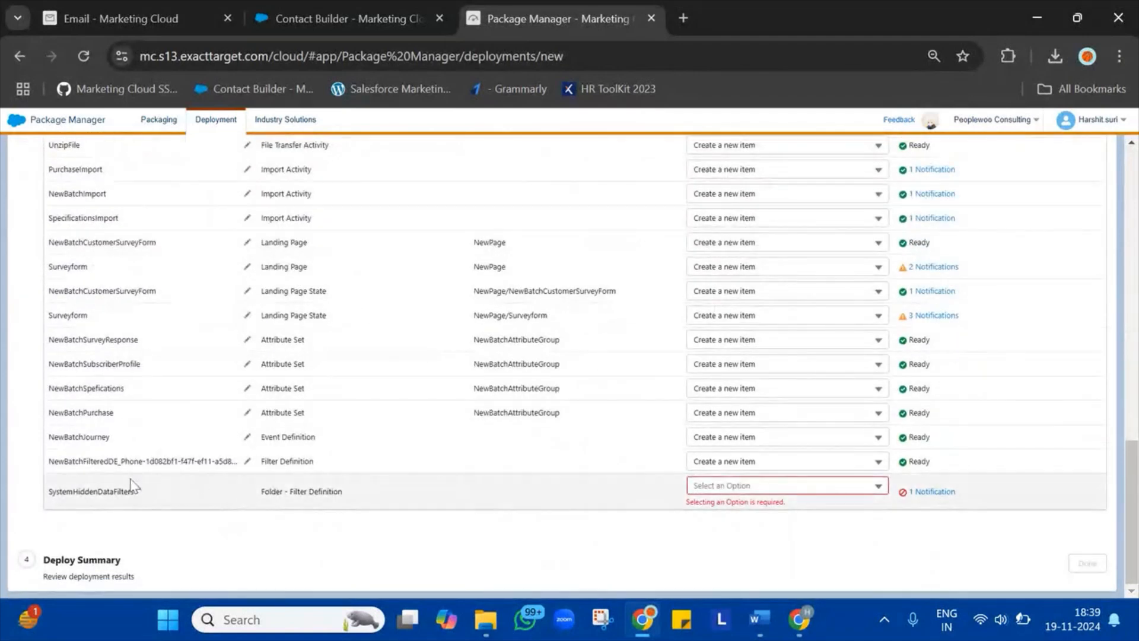
{"action": "left_click_drag", "start_coordinate": [52, 491], "coordinate": [369, 500]}
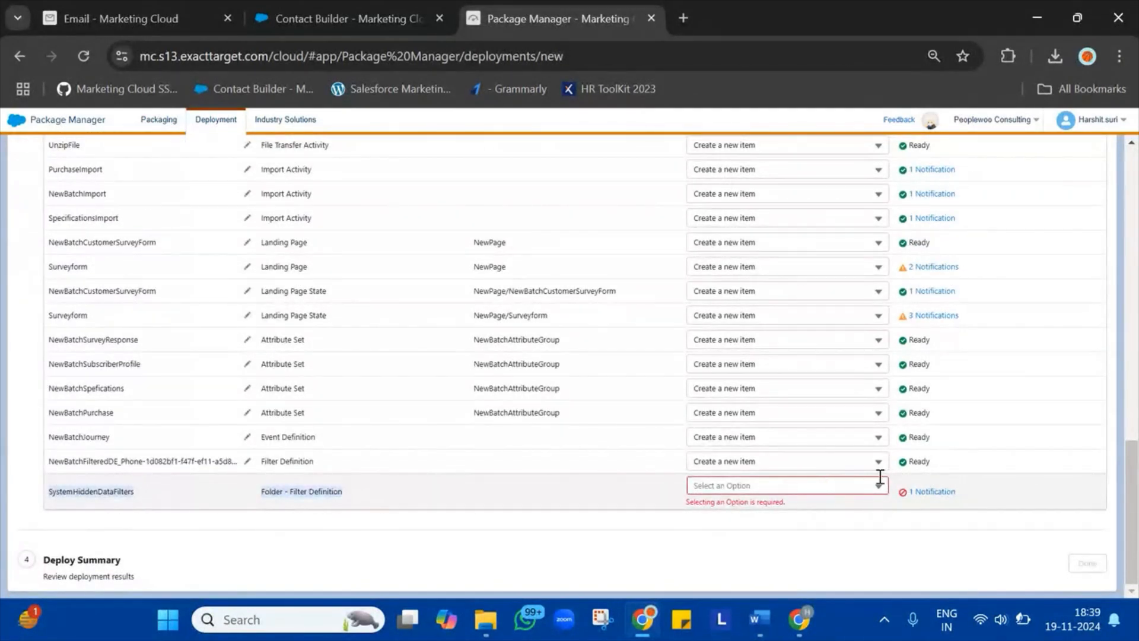
{"action": "left_click", "coordinate": [772, 486]}
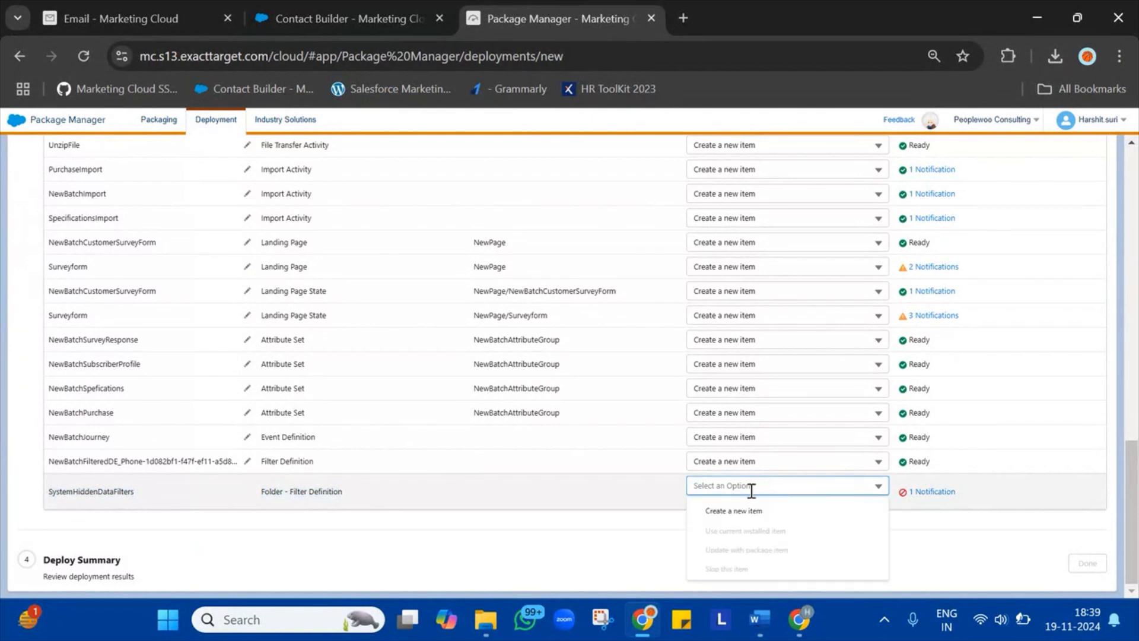
{"action": "left_click", "coordinate": [471, 490]}
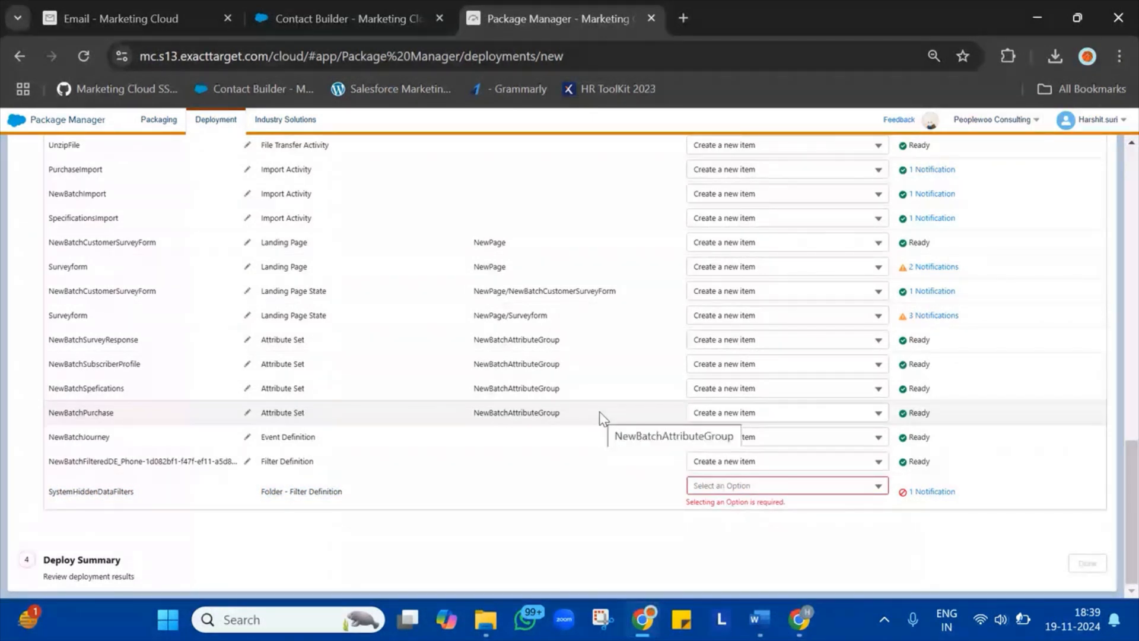
{"action": "scroll", "coordinate": [773, 439], "scroll_direction": "up", "scroll_amount": 2}
{"action": "scroll", "coordinate": [773, 439], "scroll_direction": "up", "scroll_amount": 5}
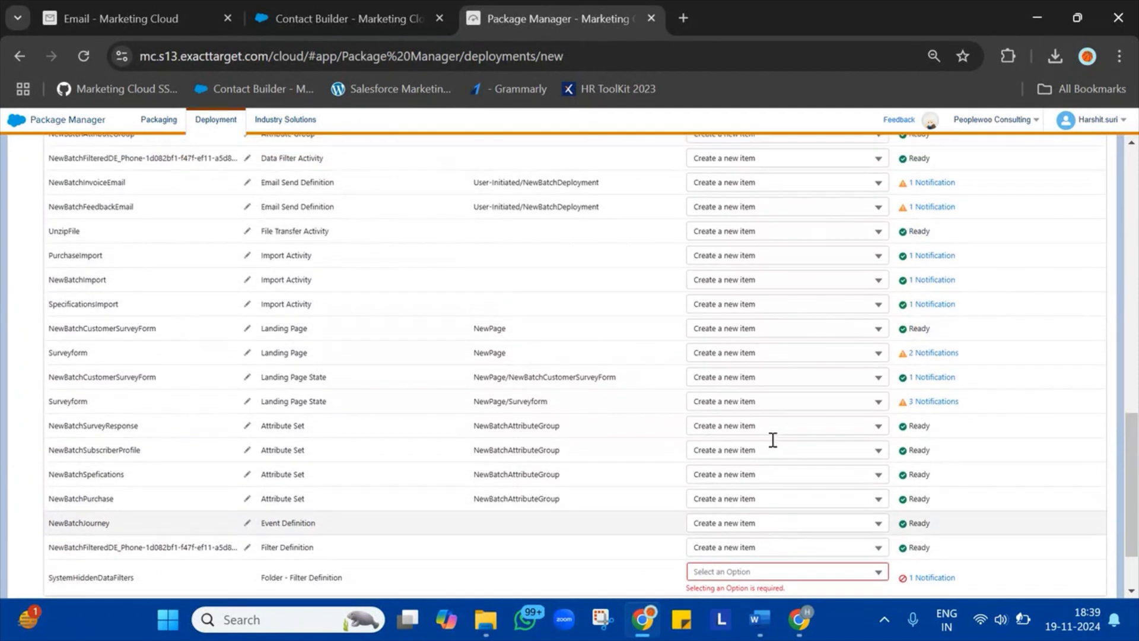
{"action": "scroll", "coordinate": [773, 440], "scroll_direction": "up", "scroll_amount": 14}
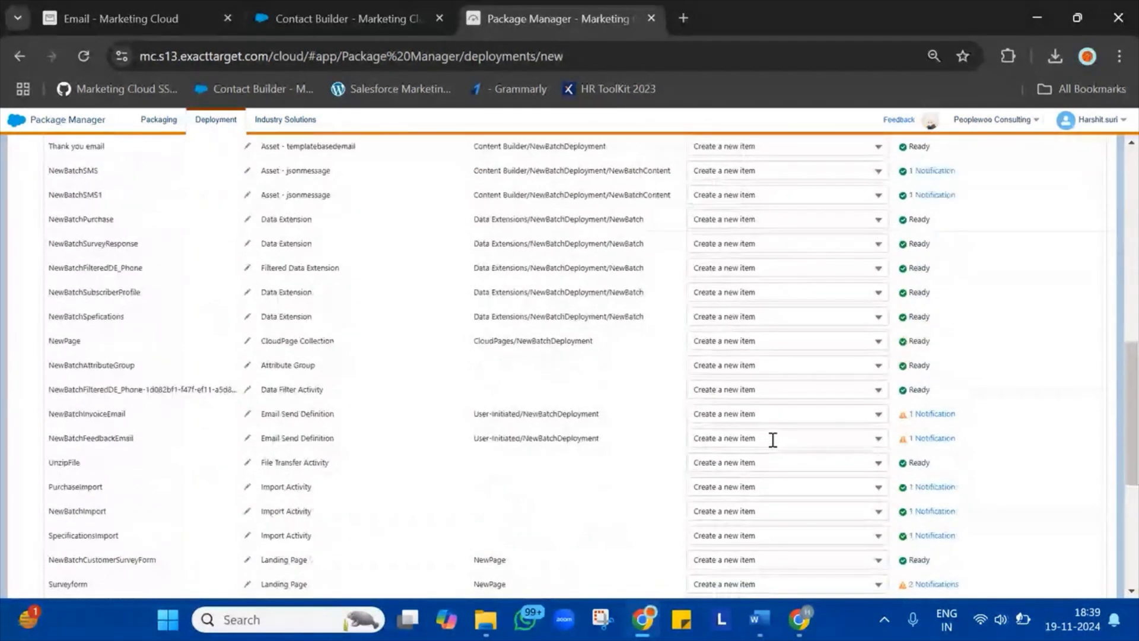
{"action": "scroll", "coordinate": [772, 440], "scroll_direction": "down", "scroll_amount": 20}
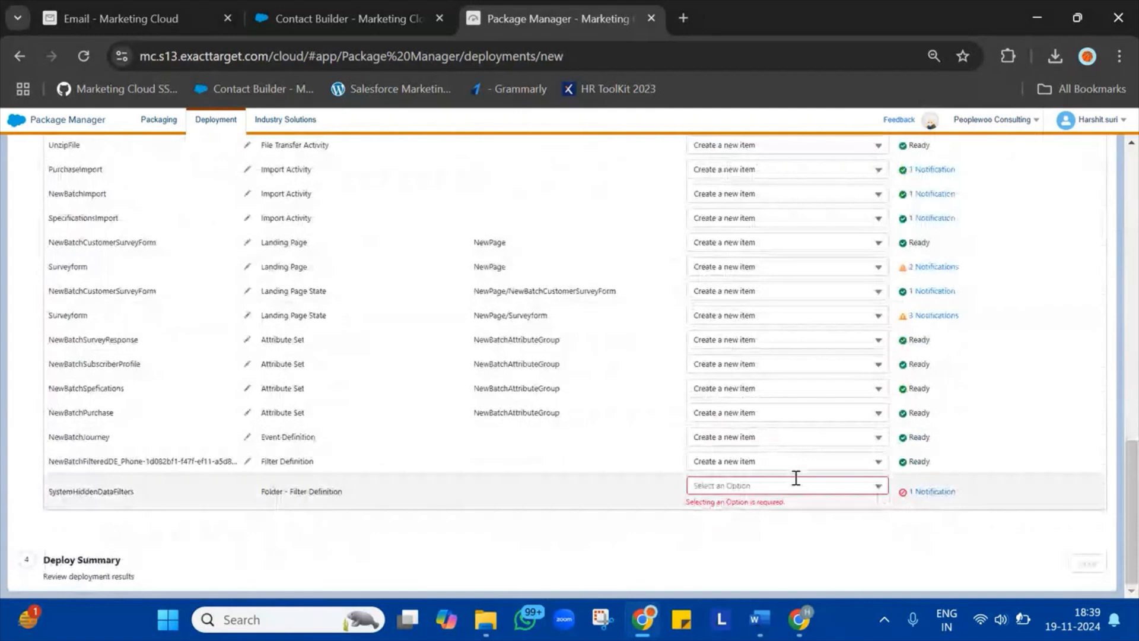
- Switch to the Peoplewoo Skills business unit and dismiss the error banner and welcome dialog
{"action": "mouse_move", "coordinate": [1005, 123]}
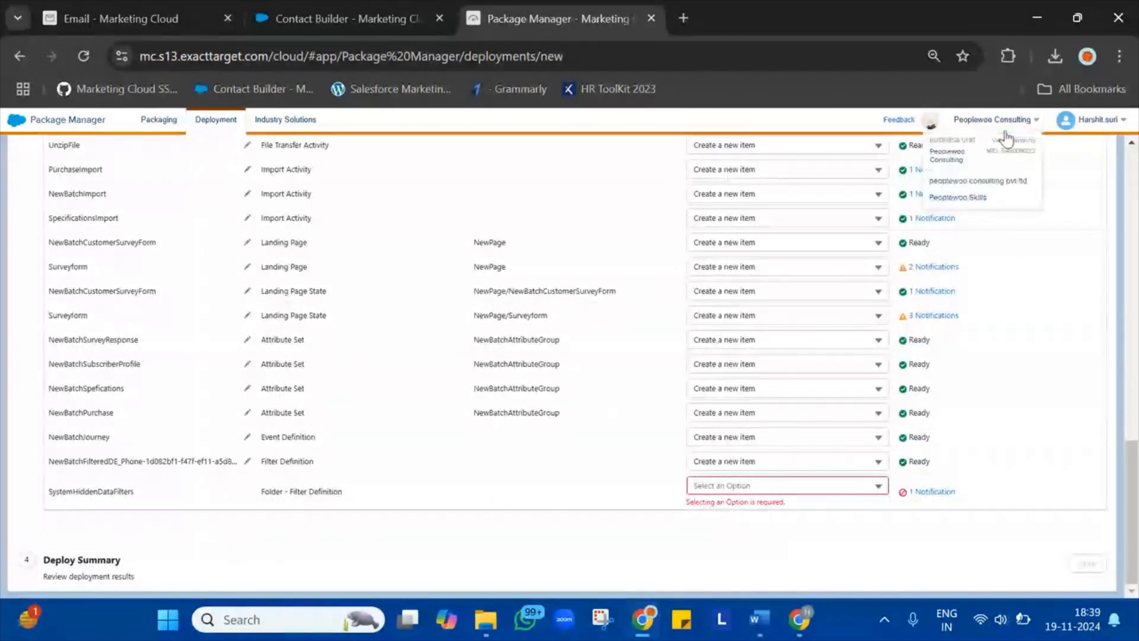
{"action": "left_click", "coordinate": [955, 196]}
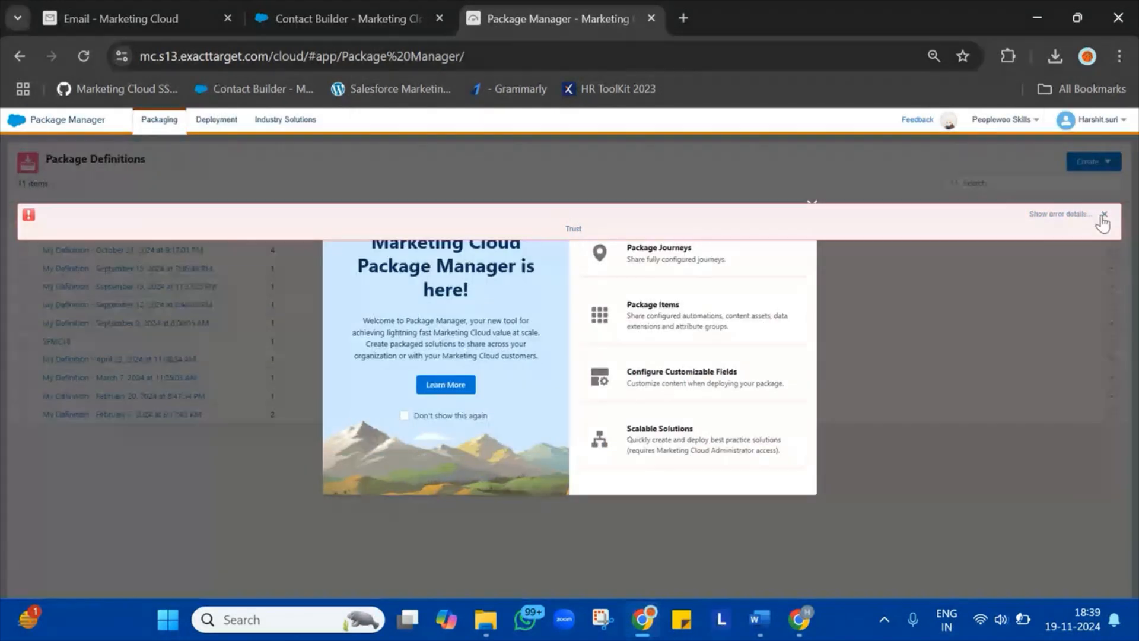
{"action": "left_click", "coordinate": [1103, 216]}
{"action": "left_click", "coordinate": [812, 203]}
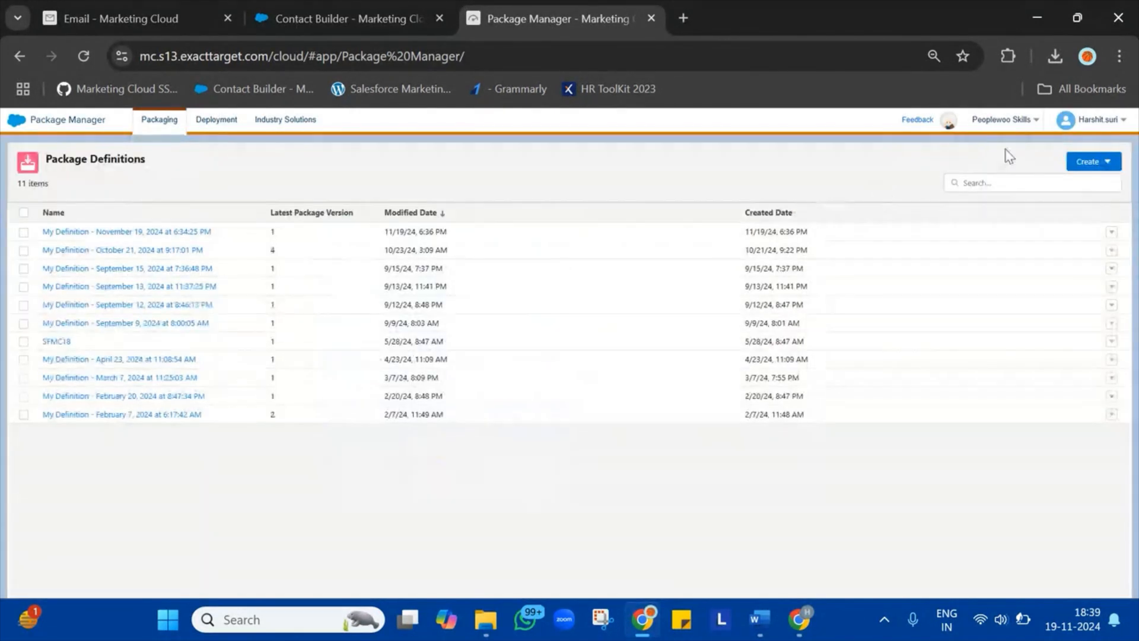
- Create a new package definition, search the journeys for "newbatch" and select NewBatchJourney for packaging
{"action": "left_click", "coordinate": [1111, 164]}
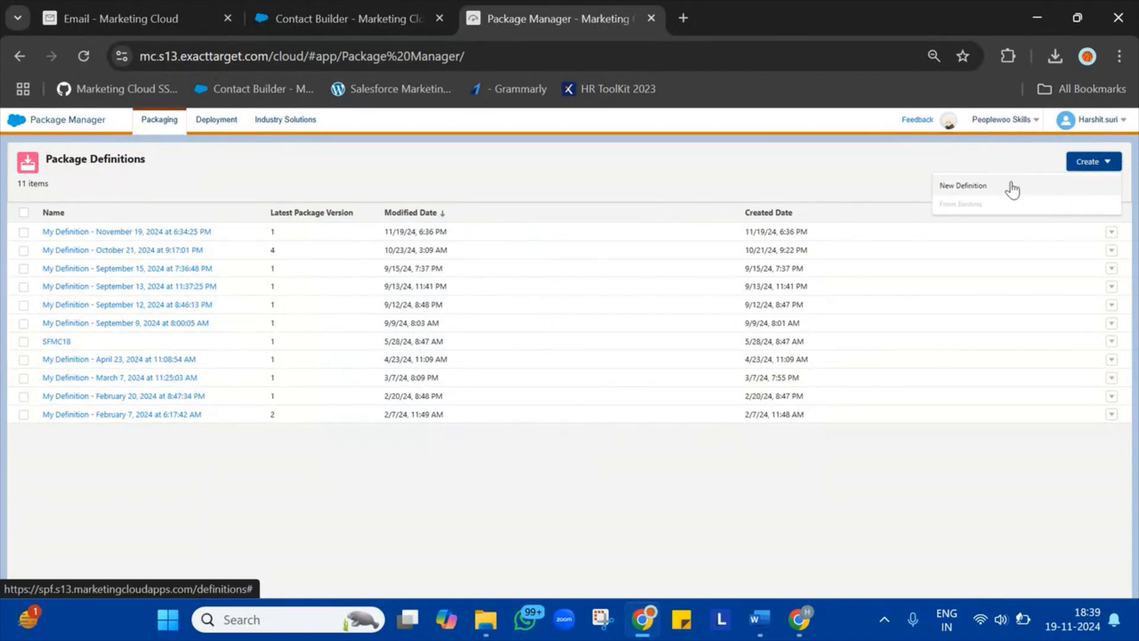
{"action": "left_click", "coordinate": [1013, 186]}
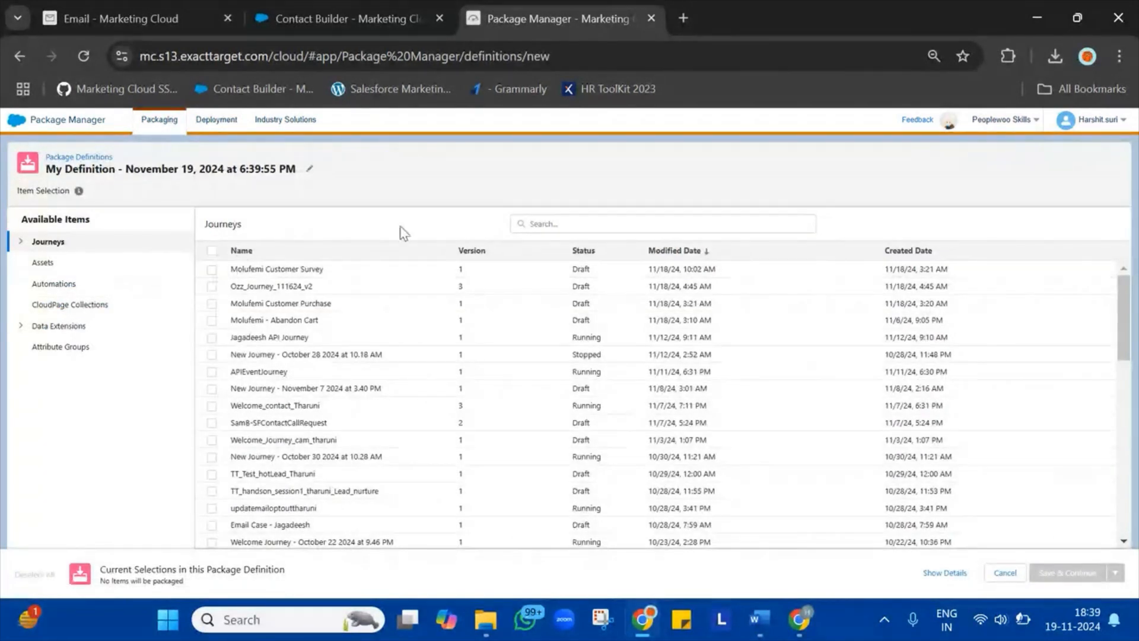
{"action": "left_click", "coordinate": [574, 227]}
{"action": "type", "text": "newbatch"}
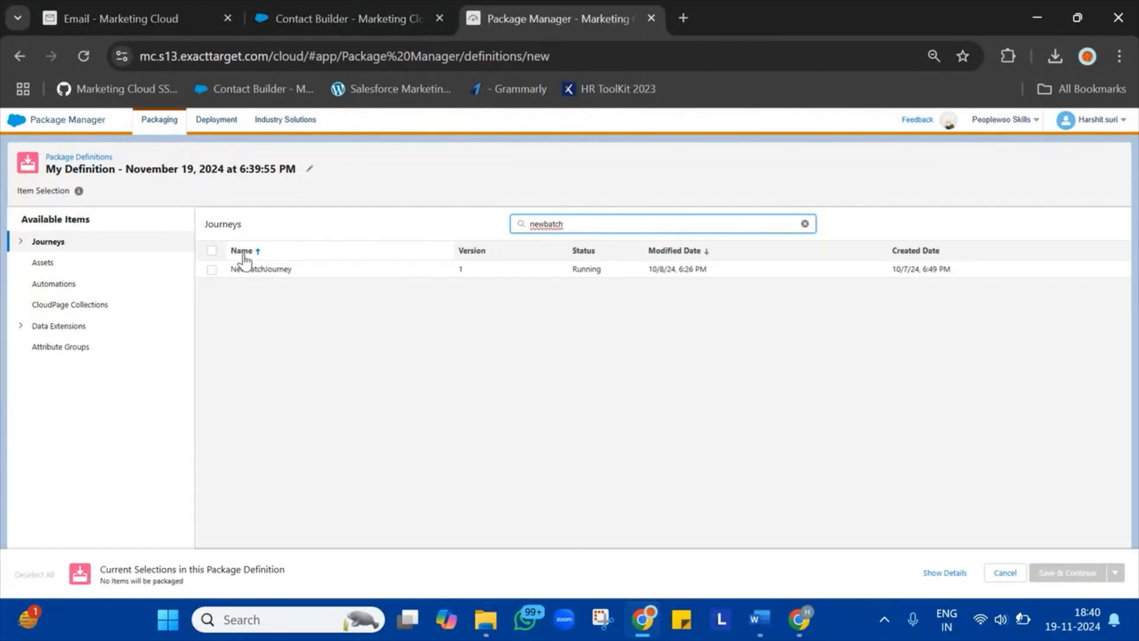
{"action": "left_click", "coordinate": [211, 268]}
- Search the assets for "newbatch" and select NewBatchSMS1, NewBatchSMS, NewBatchInvoice2, NewBatchSurveyEmail and NewBatchEmailInvoice for packaging
{"action": "left_click", "coordinate": [59, 263]}
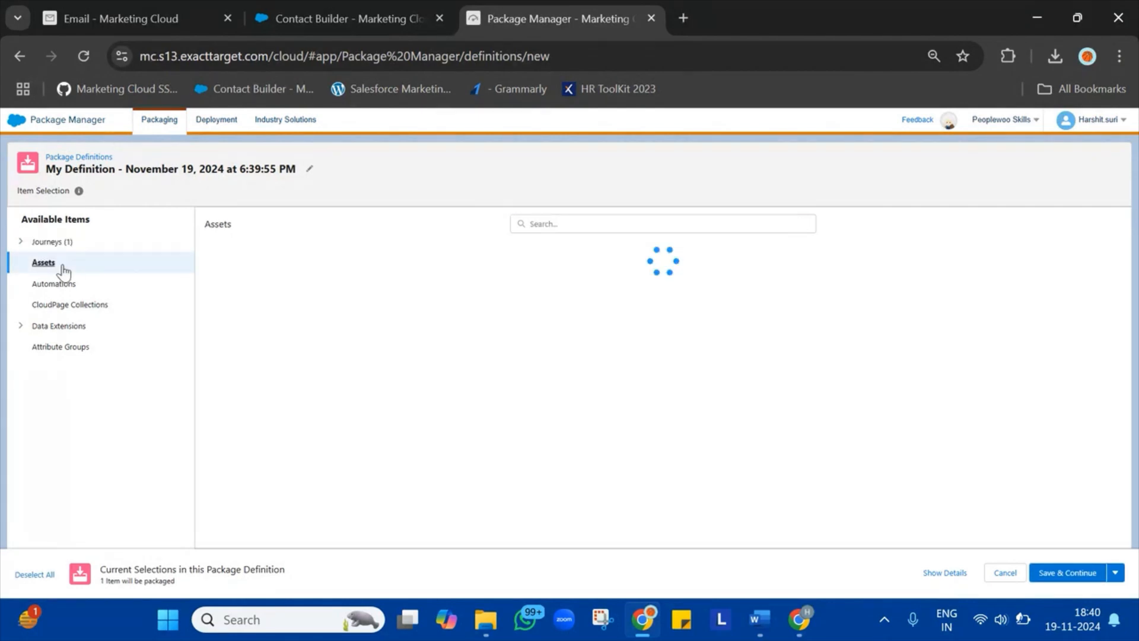
{"action": "left_click", "coordinate": [570, 224]}
{"action": "type", "text": "ne"}
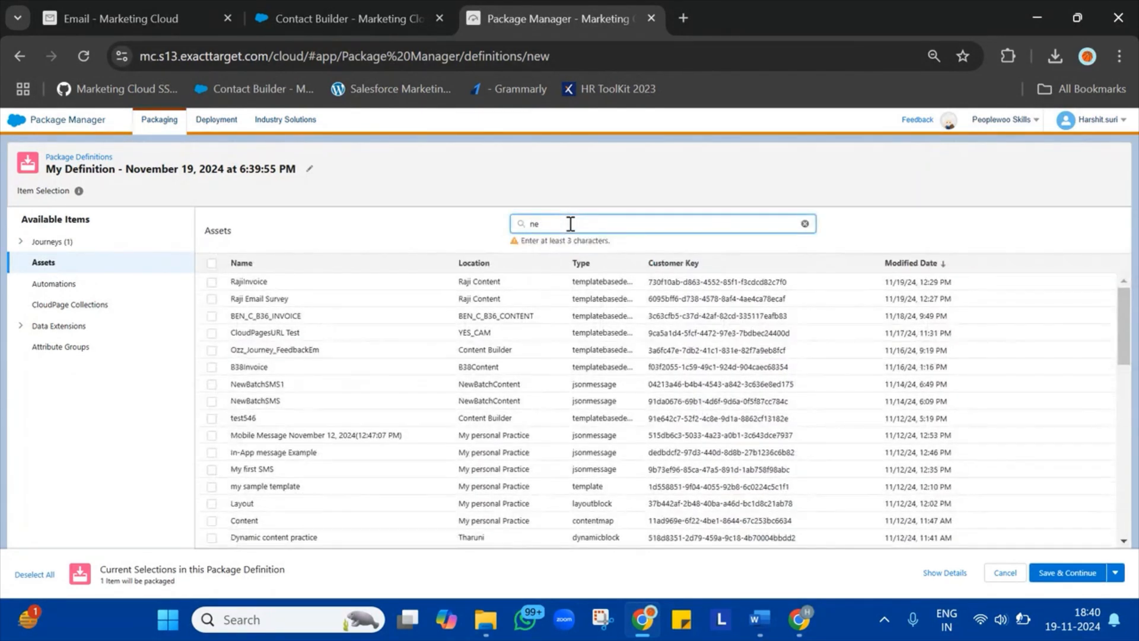
{"action": "type", "text": "wbatch"}
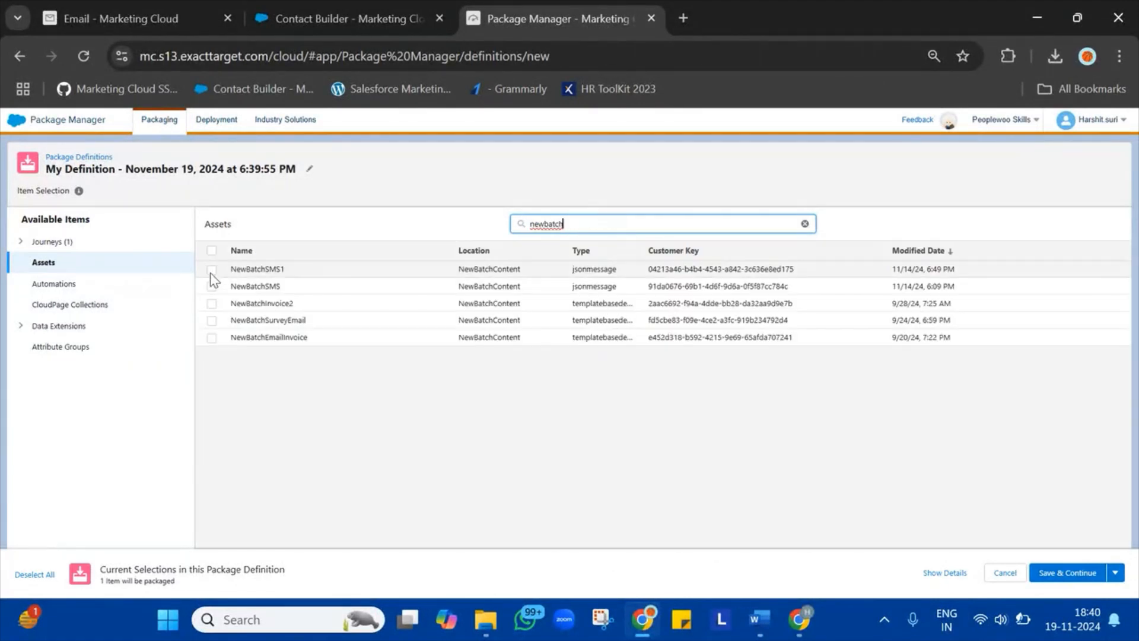
{"action": "left_click", "coordinate": [211, 271]}
{"action": "left_click", "coordinate": [212, 287]}
{"action": "left_click", "coordinate": [212, 305]}
{"action": "left_click", "coordinate": [211, 322]}
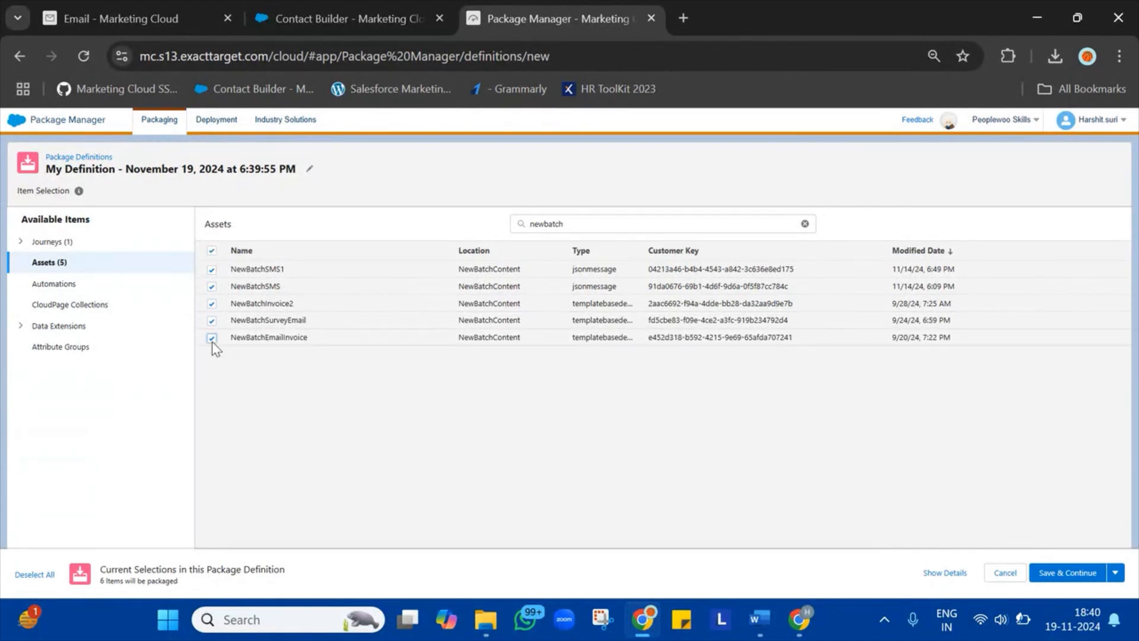
- Search the automations for "newbatch" and add NewBatchFileDropAutomation to the package definition
{"action": "left_click", "coordinate": [80, 286]}
{"action": "left_click", "coordinate": [544, 224]}
{"action": "type", "text": "new"}
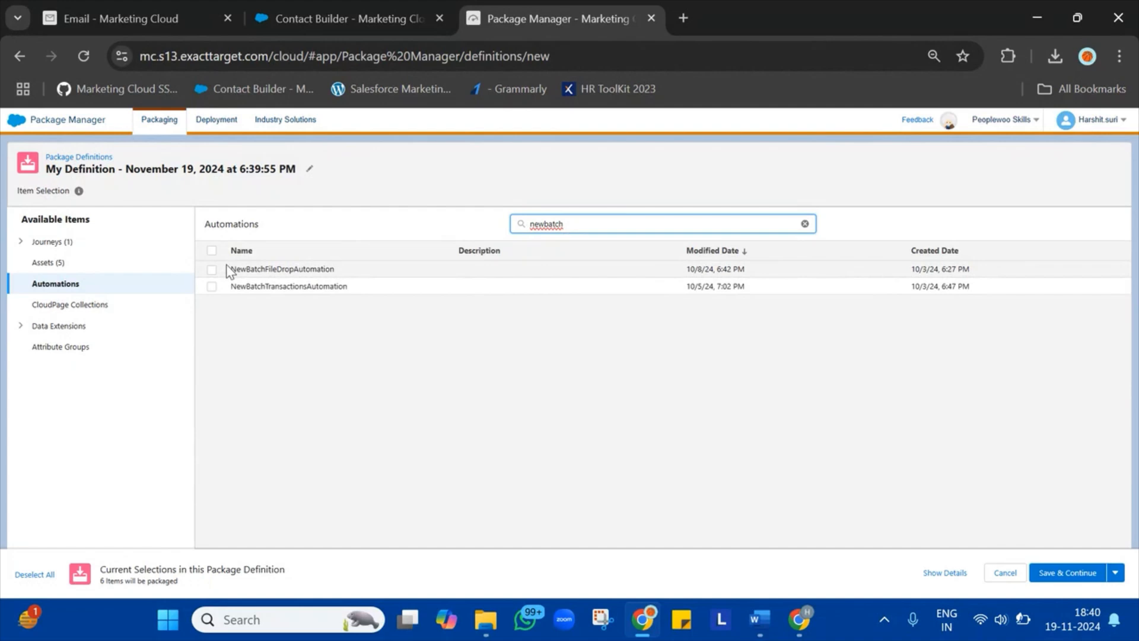
{"action": "left_click", "coordinate": [212, 270]}
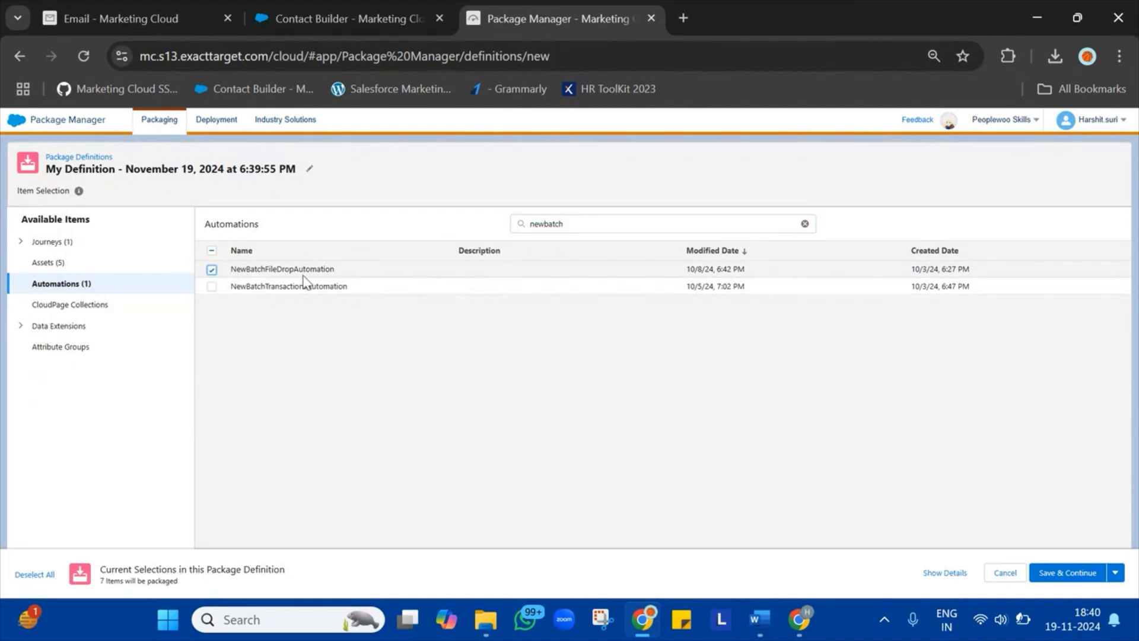
- Search the CloudPage collections for "new" and add the NewPage collection to the package definition
{"action": "left_click", "coordinate": [81, 308]}
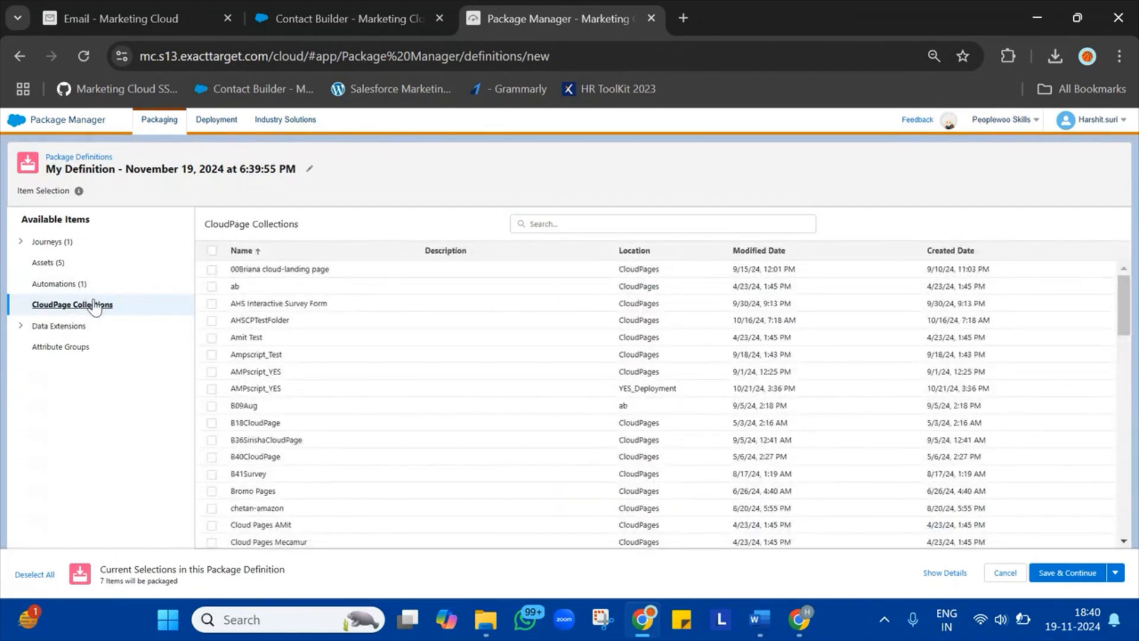
{"action": "left_click", "coordinate": [570, 227]}
{"action": "type", "text": "newbatch"}
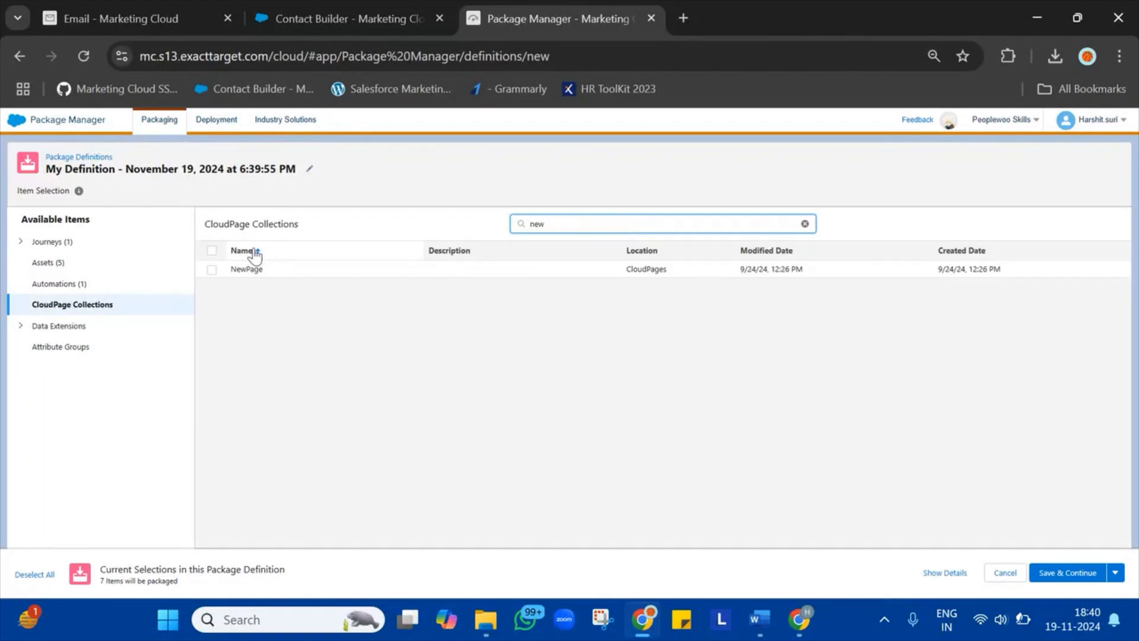
{"action": "left_click", "coordinate": [212, 269]}
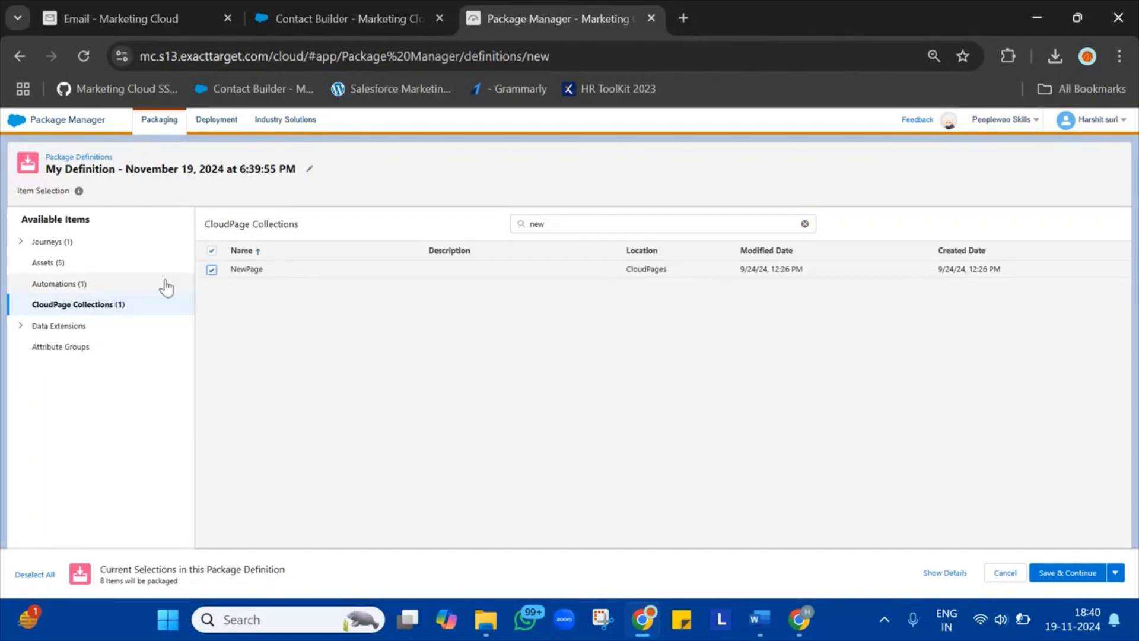
- Search the data extensions for "newbatch" and select NewBatchSubscriberProfile, NewBatchSurveyResponse, NewBatchSpefications and NewBatchPurchase, leaving out NewBatchFilteredDE_Phone
{"action": "left_click", "coordinate": [45, 327]}
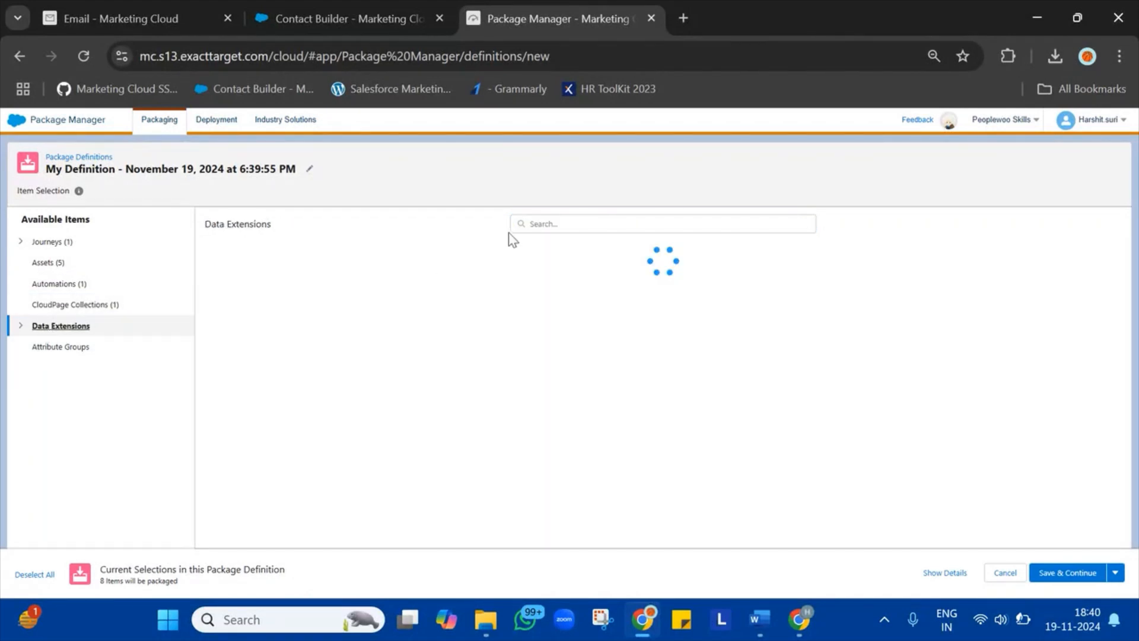
{"action": "left_click", "coordinate": [552, 222]}
{"action": "type", "text": "newbatch"}
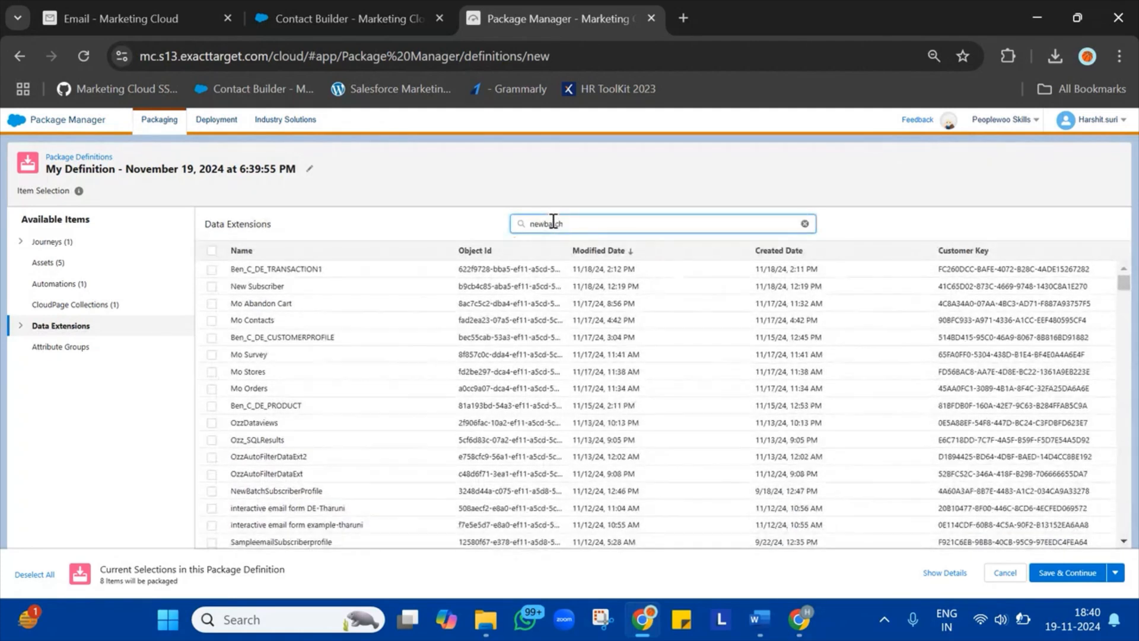
{"action": "key", "text": "Return"}
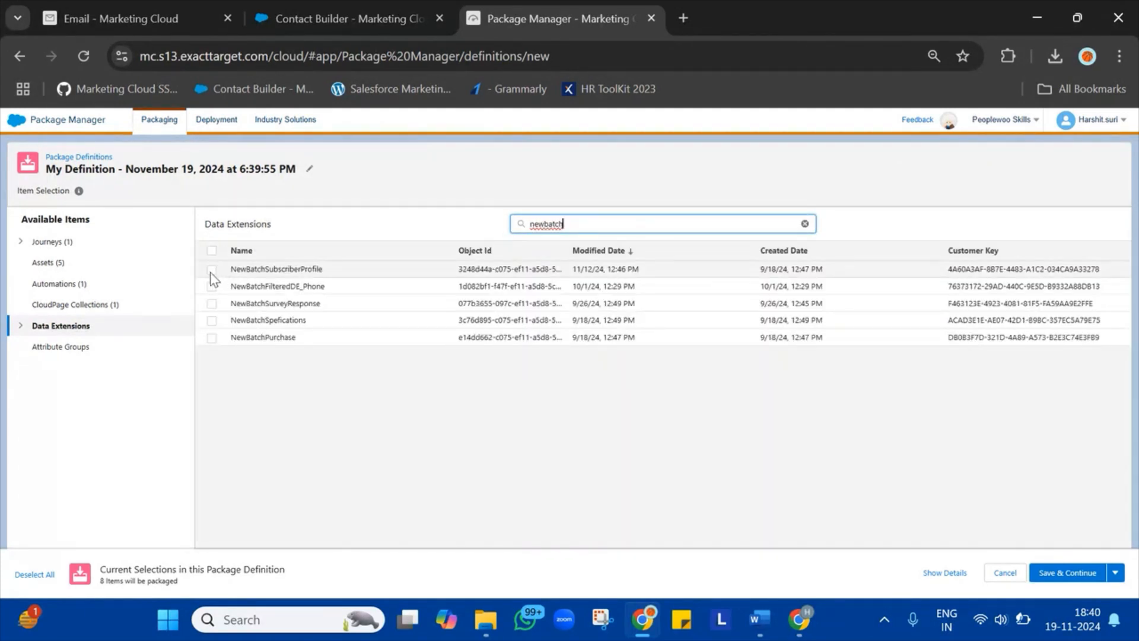
{"action": "double_click", "coordinate": [305, 288]}
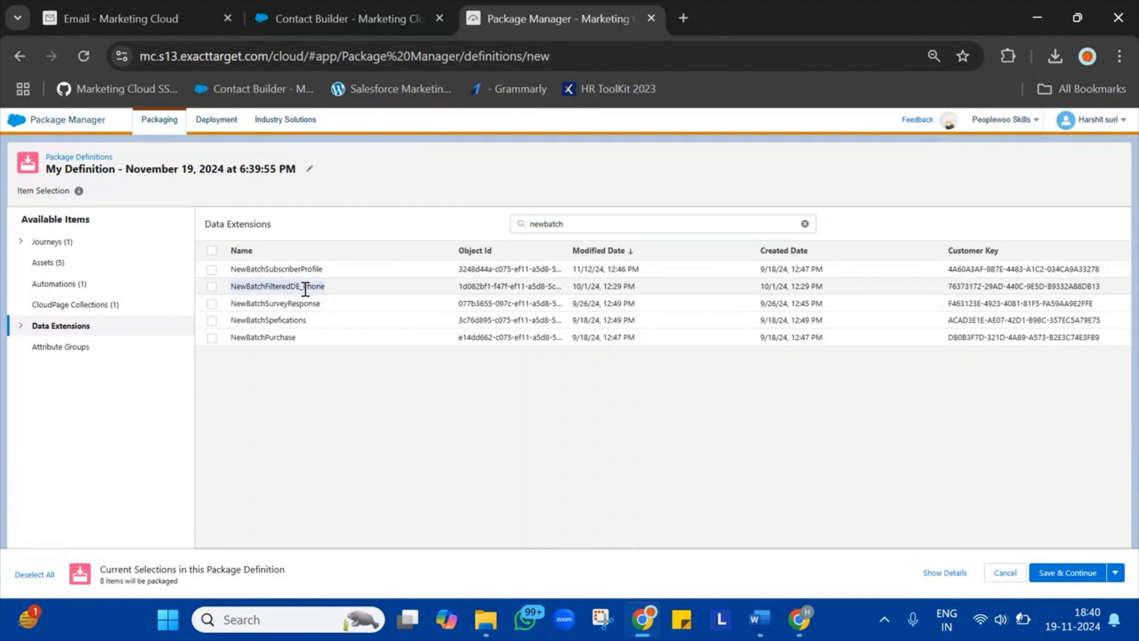
{"action": "left_click", "coordinate": [212, 304]}
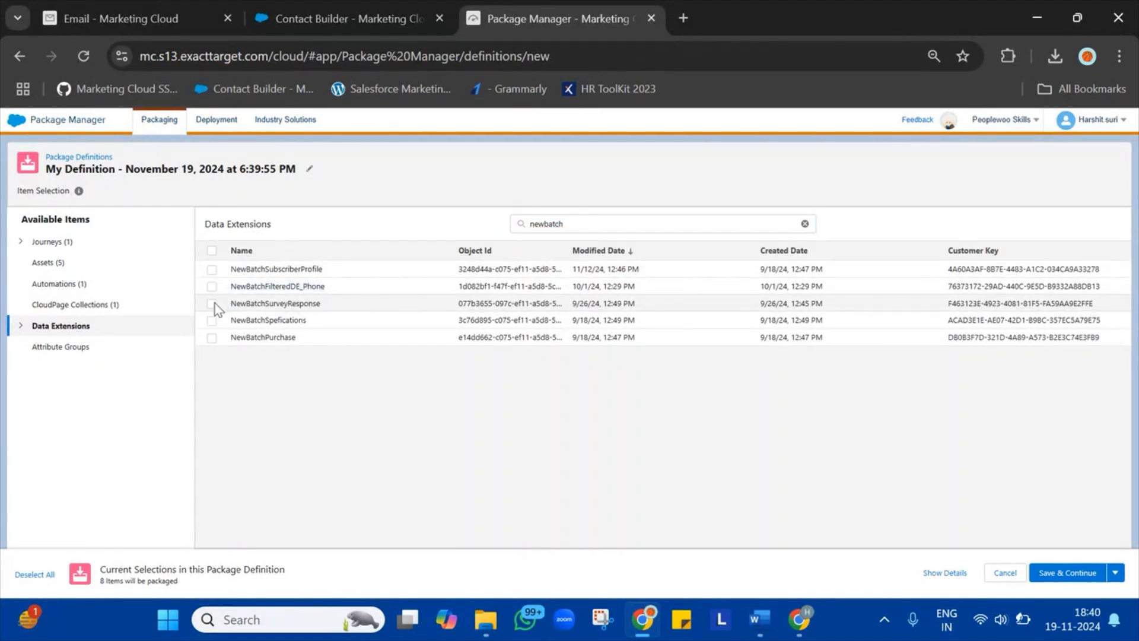
{"action": "left_click", "coordinate": [212, 270]}
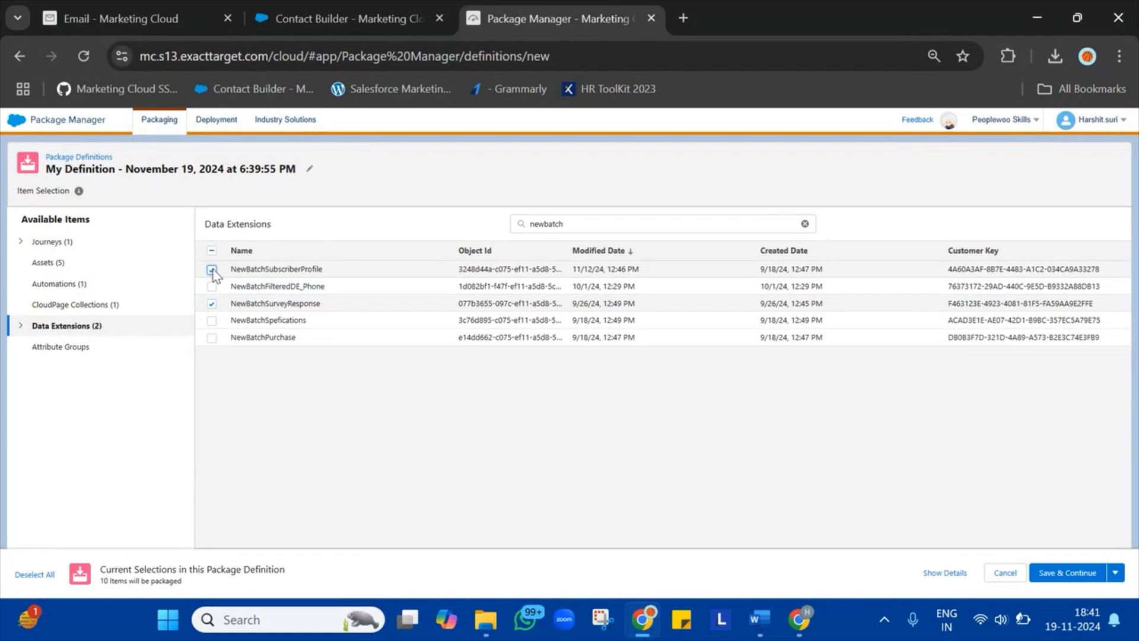
{"action": "left_click", "coordinate": [212, 321]}
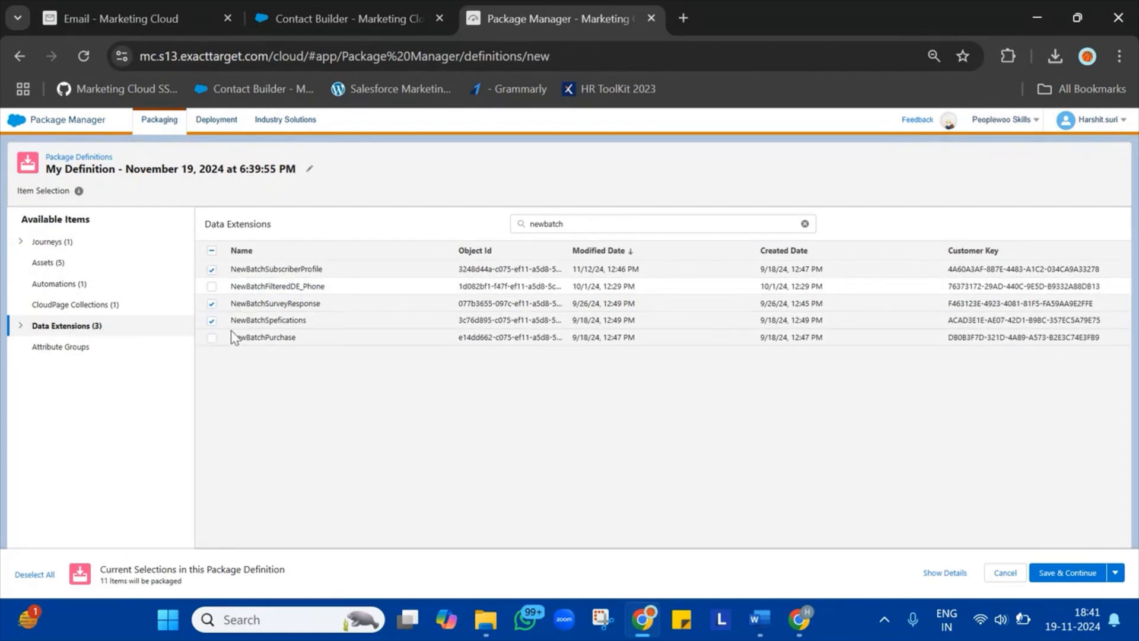
{"action": "left_click", "coordinate": [212, 338]}
- Search the attribute groups for "newbatch" and add NewBatchAttributeGroup to the package definition
{"action": "left_click", "coordinate": [63, 348]}
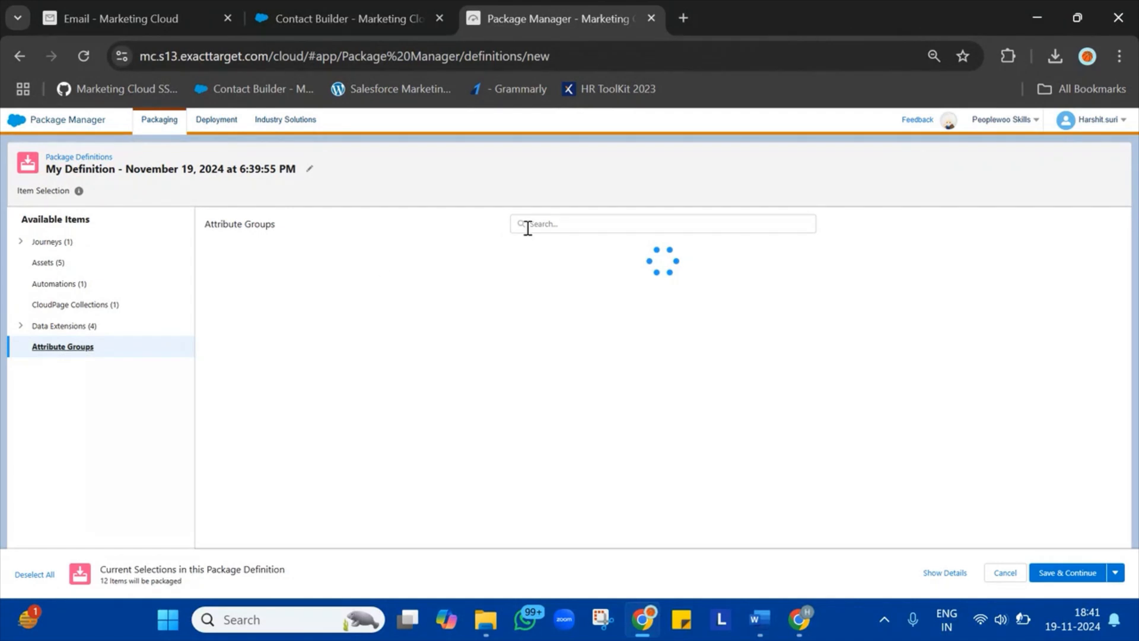
{"action": "left_click", "coordinate": [547, 225]}
{"action": "type", "text": "newbatch"}
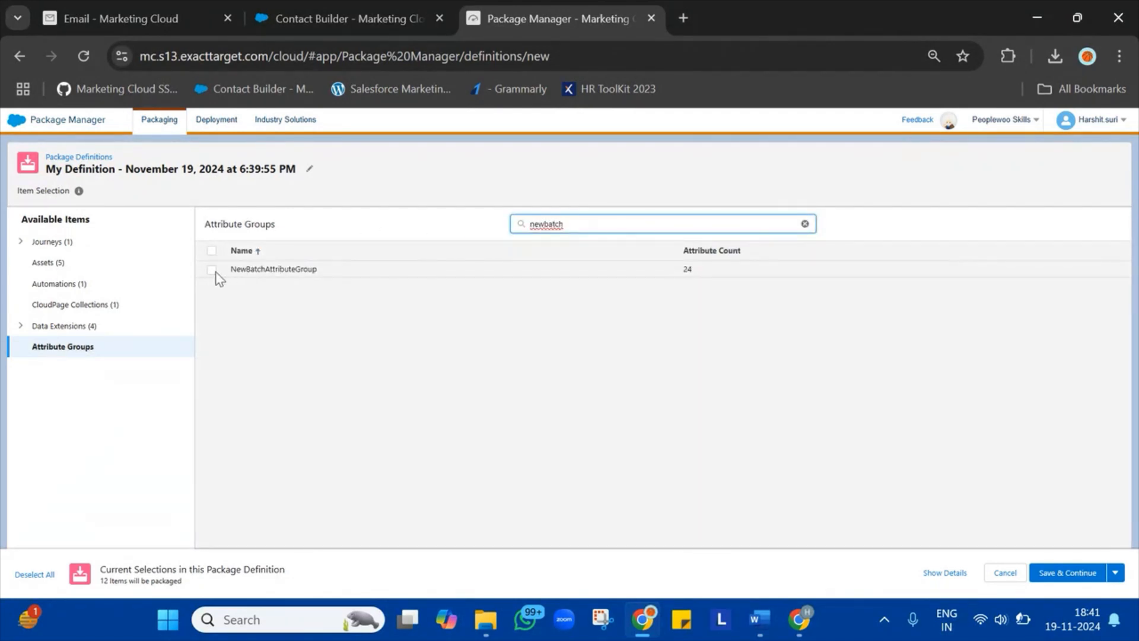
{"action": "left_click", "coordinate": [212, 270]}
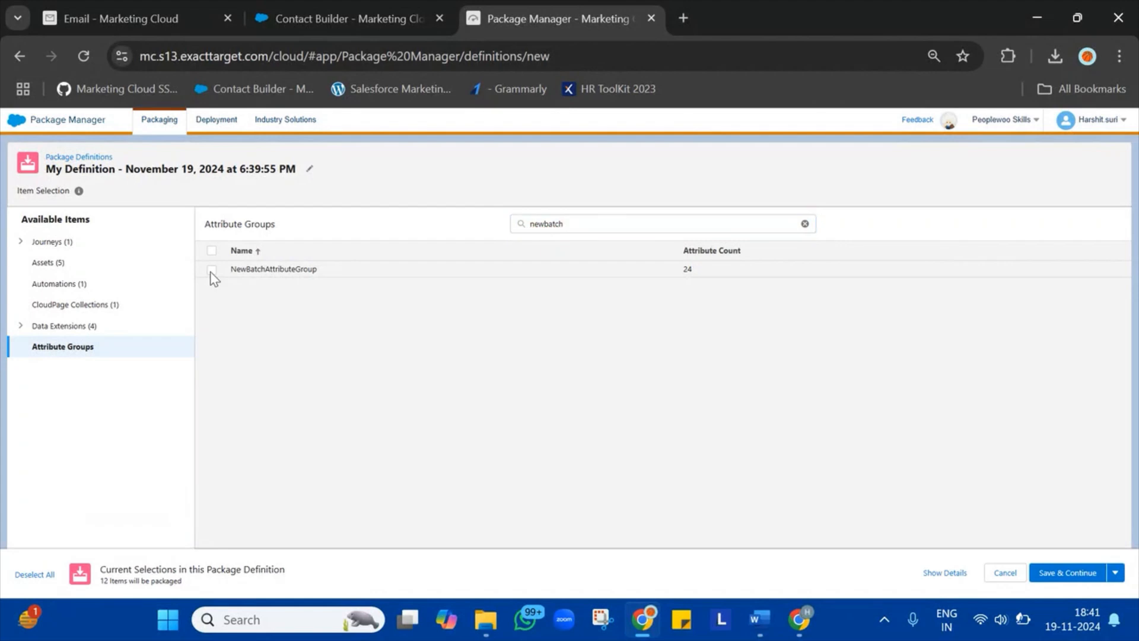
- Save the package definition and package its items with the default package settings
{"action": "left_click", "coordinate": [1098, 572]}
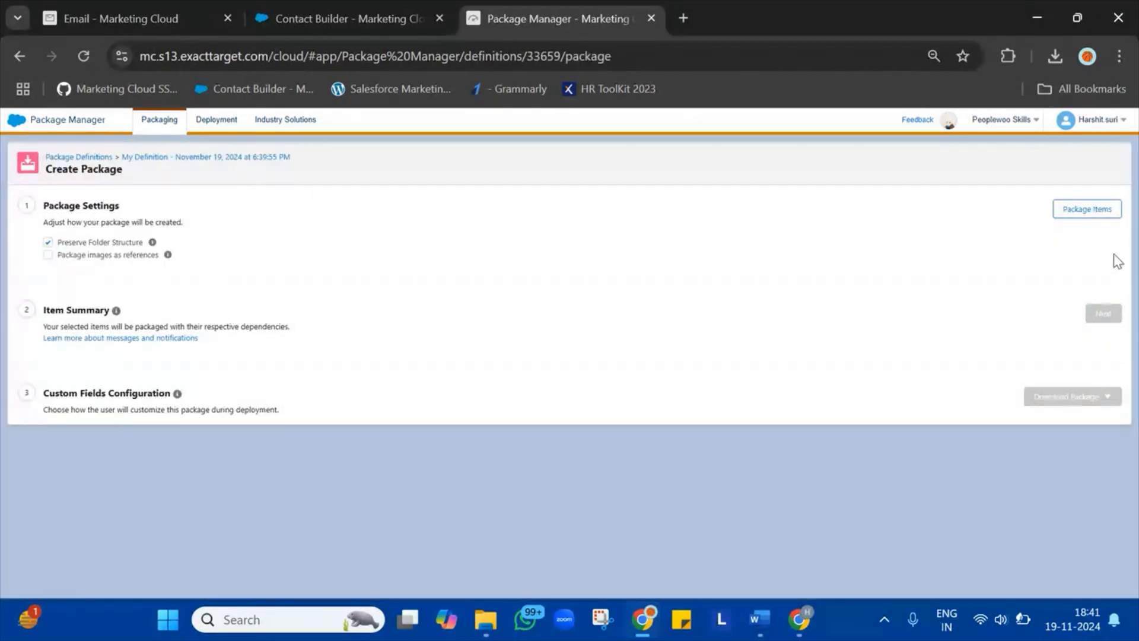
{"action": "left_click", "coordinate": [1103, 213]}
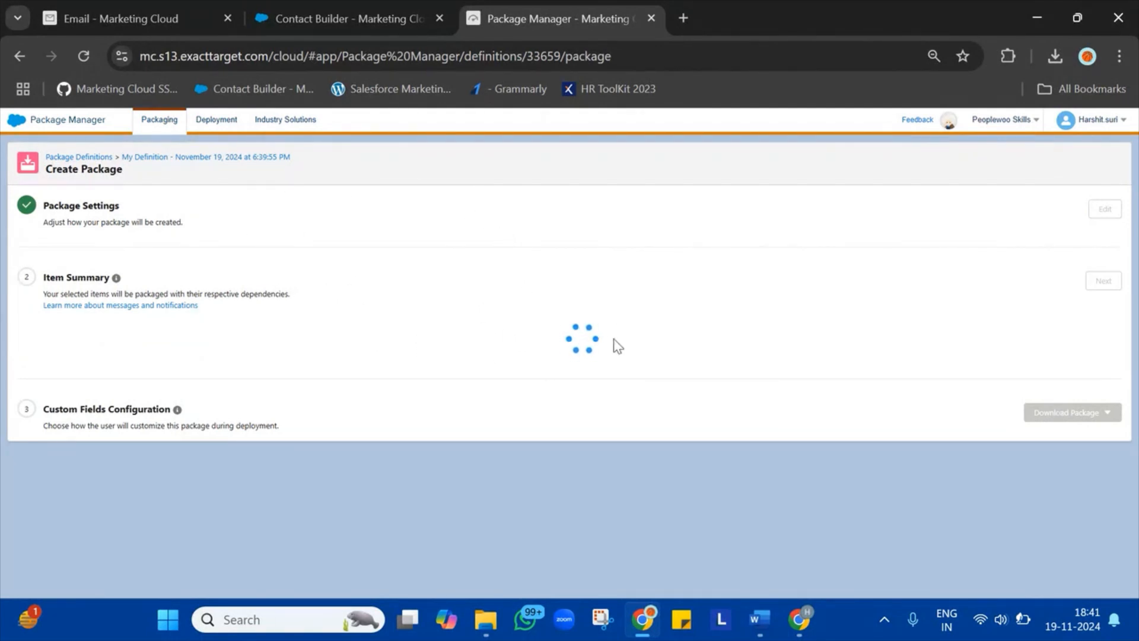
{"action": "mouse_move", "coordinate": [809, 636]}
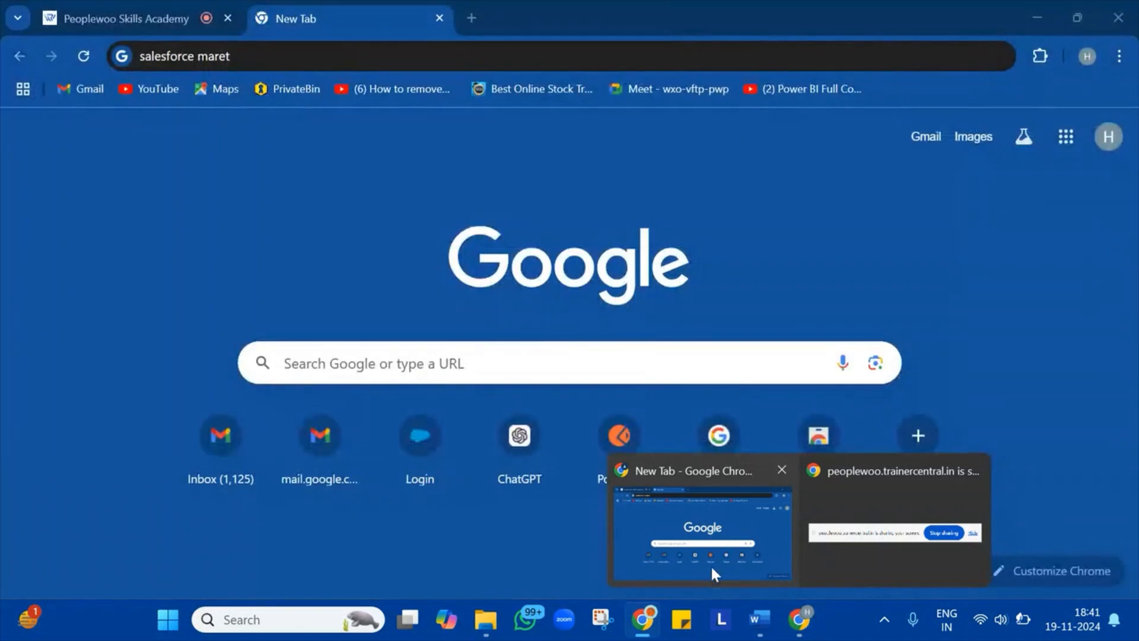
{"action": "left_click", "coordinate": [711, 569]}
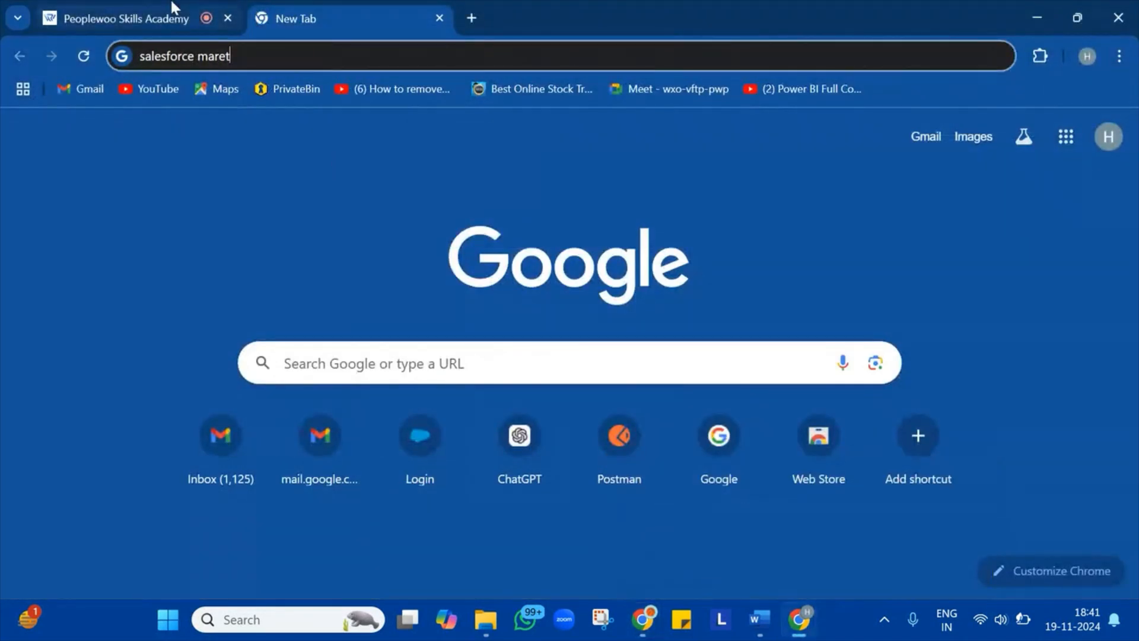
{"action": "left_click", "coordinate": [119, 18]}
{"action": "left_click", "coordinate": [1031, 2]}
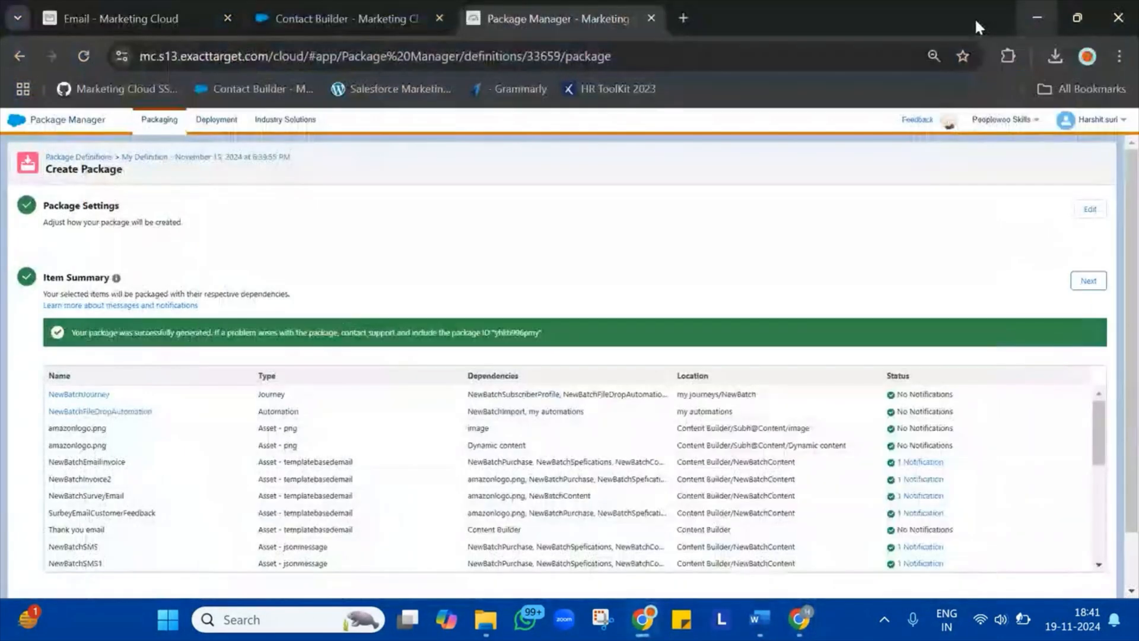
- Look through the packaged item summary, continue to the custom fields configuration and download the package as JSON
{"action": "scroll", "coordinate": [781, 381], "scroll_direction": "down", "scroll_amount": 10}
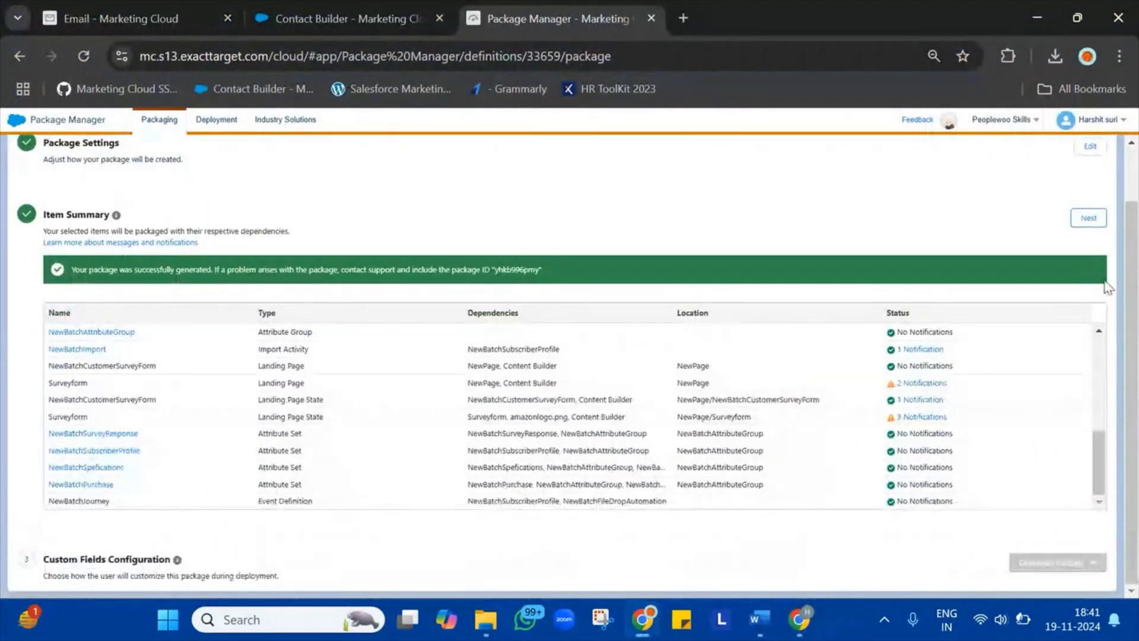
{"action": "left_click", "coordinate": [1091, 217]}
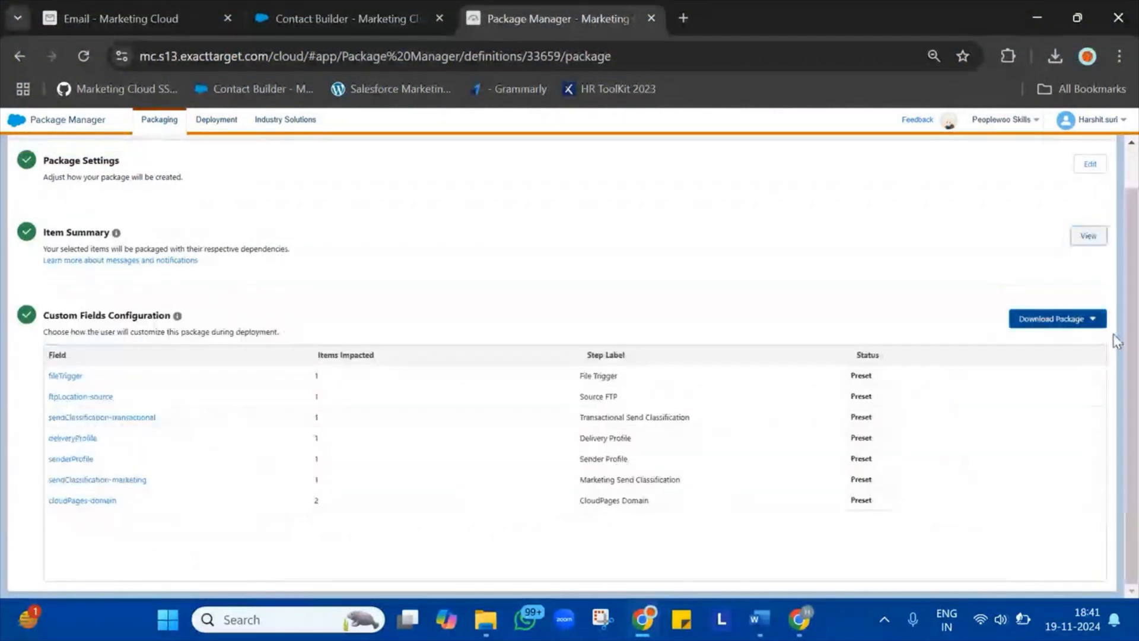
{"action": "left_click", "coordinate": [1066, 323]}
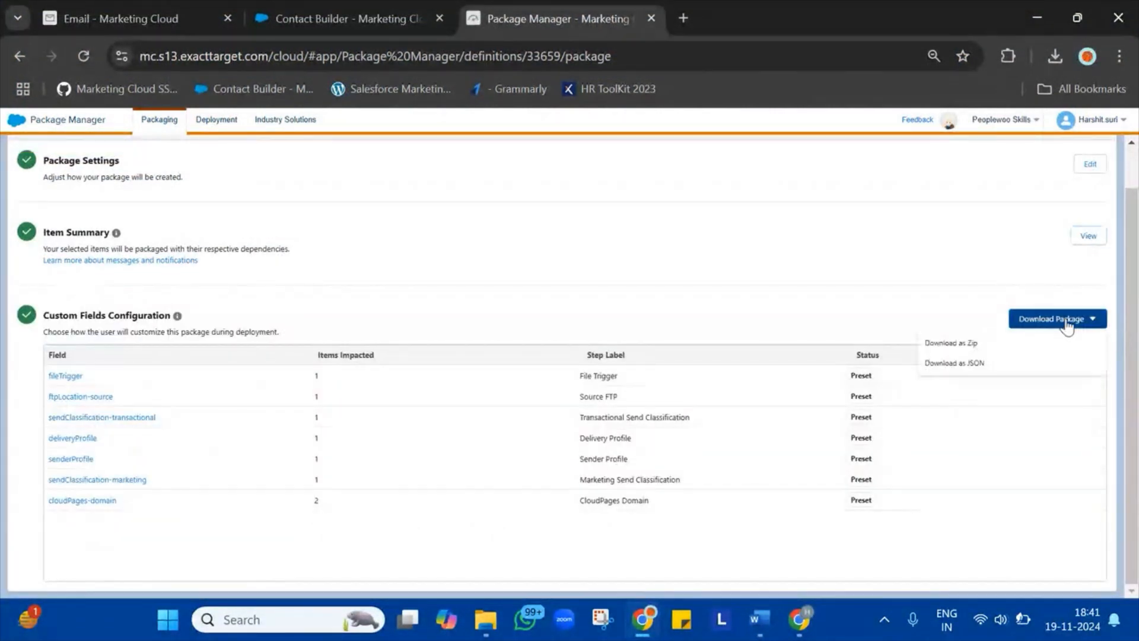
{"action": "left_click", "coordinate": [986, 363]}
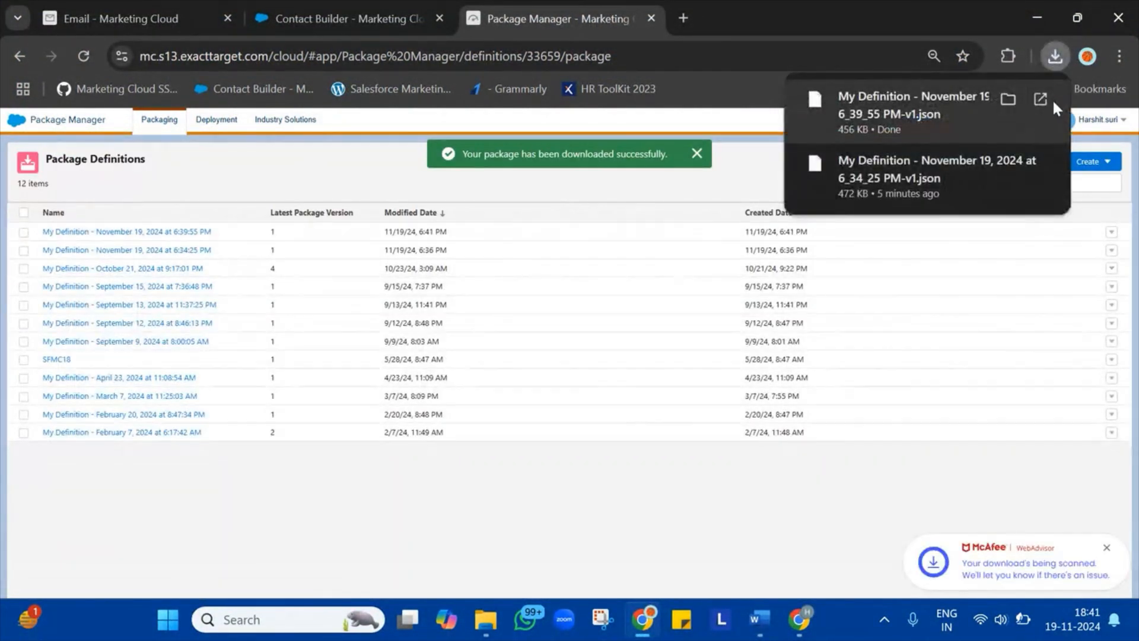
- Switch to the Peoplewoo Consulting business unit and dismiss the Package Manager welcome dialog
{"action": "mouse_move", "coordinate": [1028, 137]}
{"action": "left_click", "coordinate": [989, 171]}
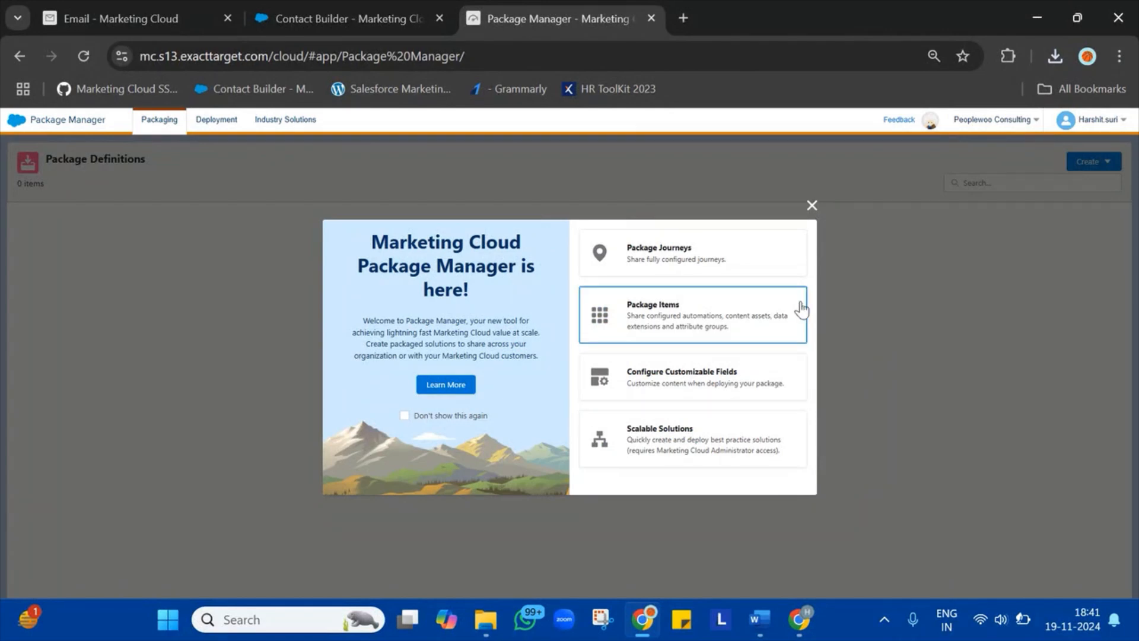
{"action": "left_click", "coordinate": [812, 204]}
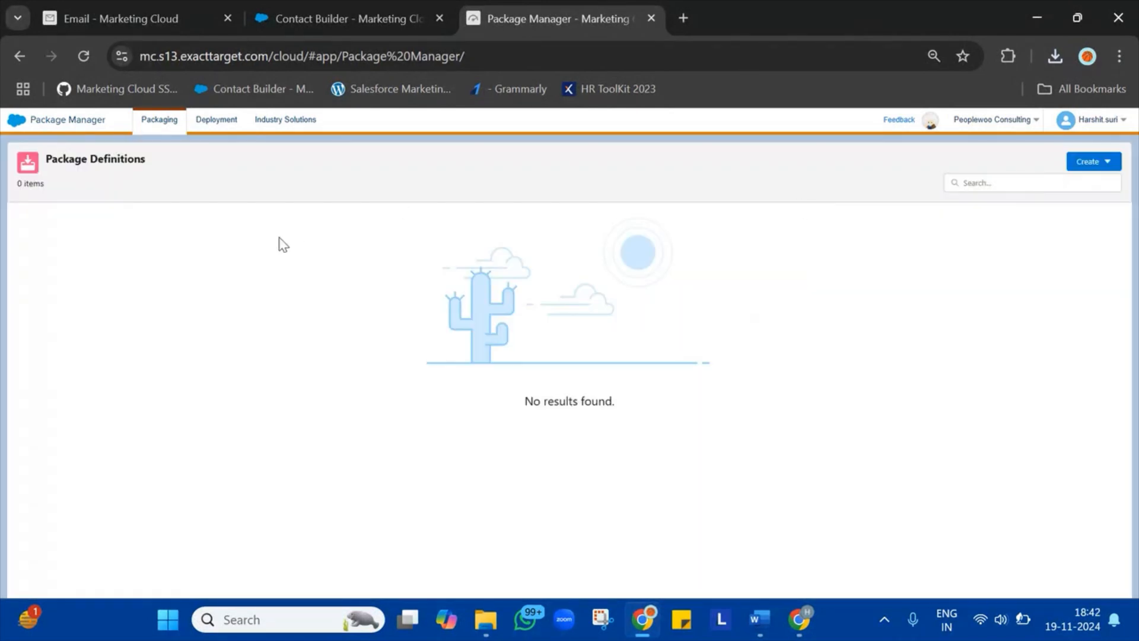
- Start a new deployment and upload the package file My Definition - November 19, 2024 at 6_39_55 PM-v1.json
{"action": "left_click", "coordinate": [218, 121]}
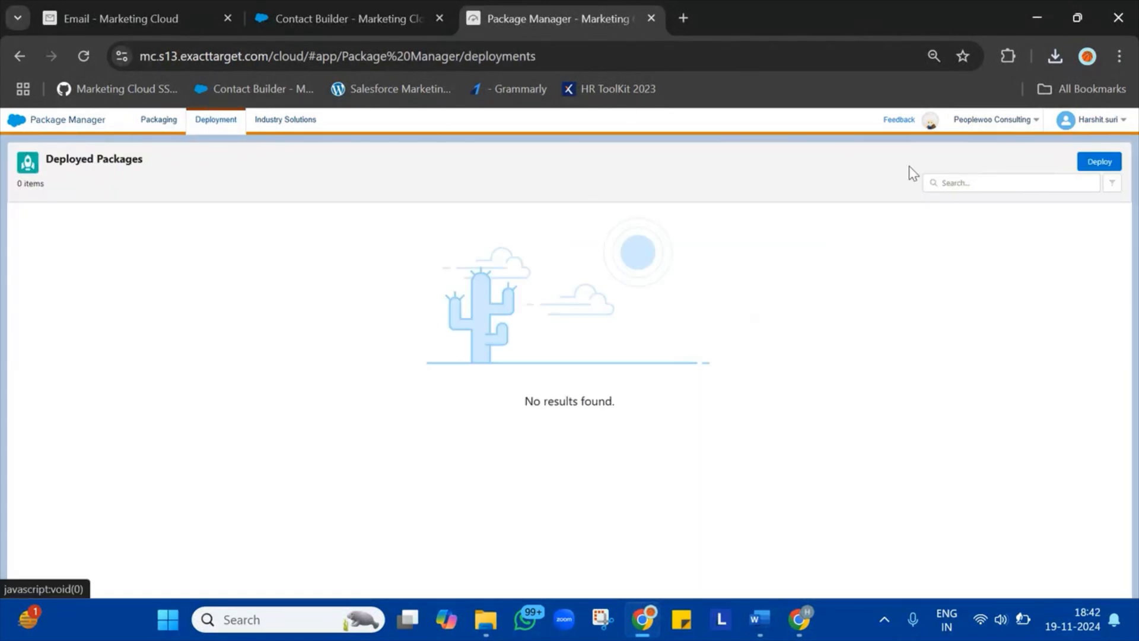
{"action": "left_click", "coordinate": [1101, 164]}
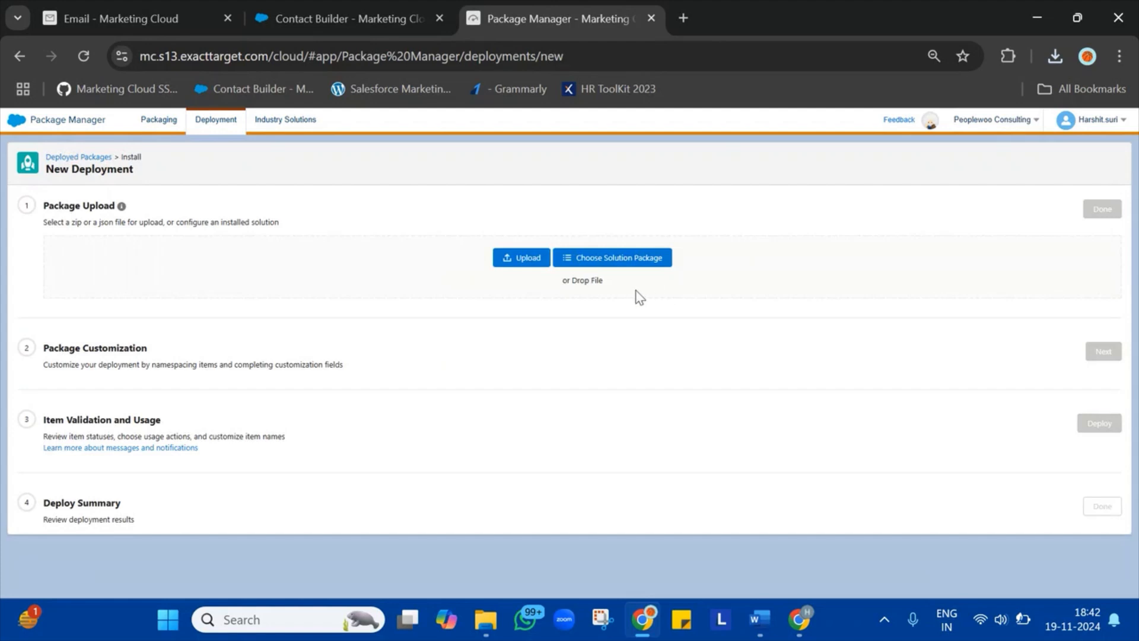
{"action": "left_click", "coordinate": [545, 266]}
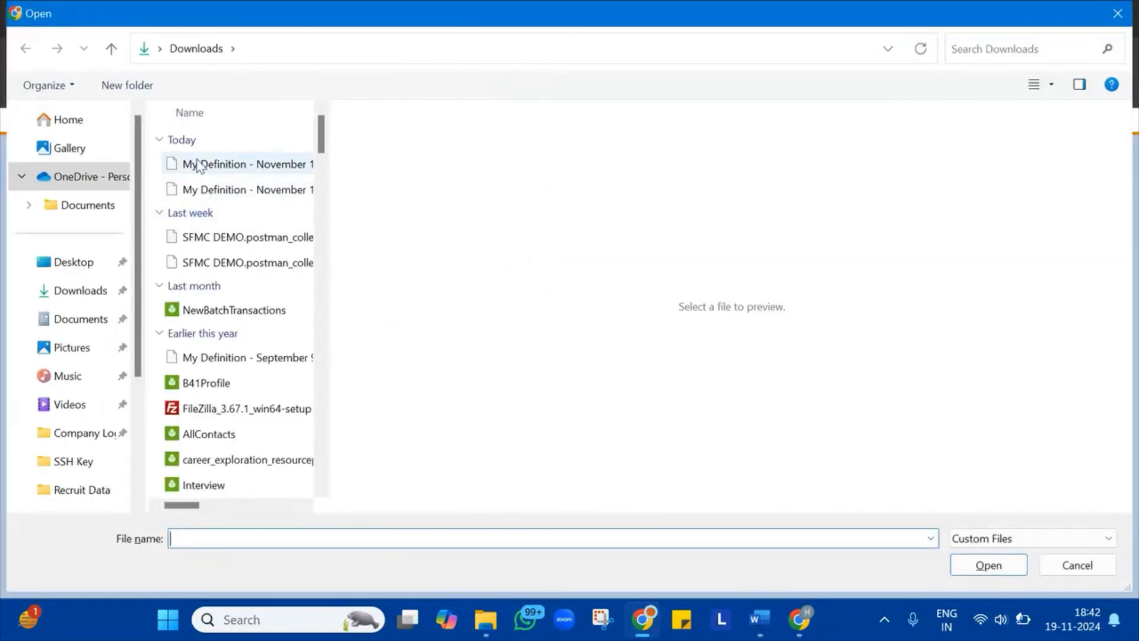
{"action": "double_click", "coordinate": [198, 165]}
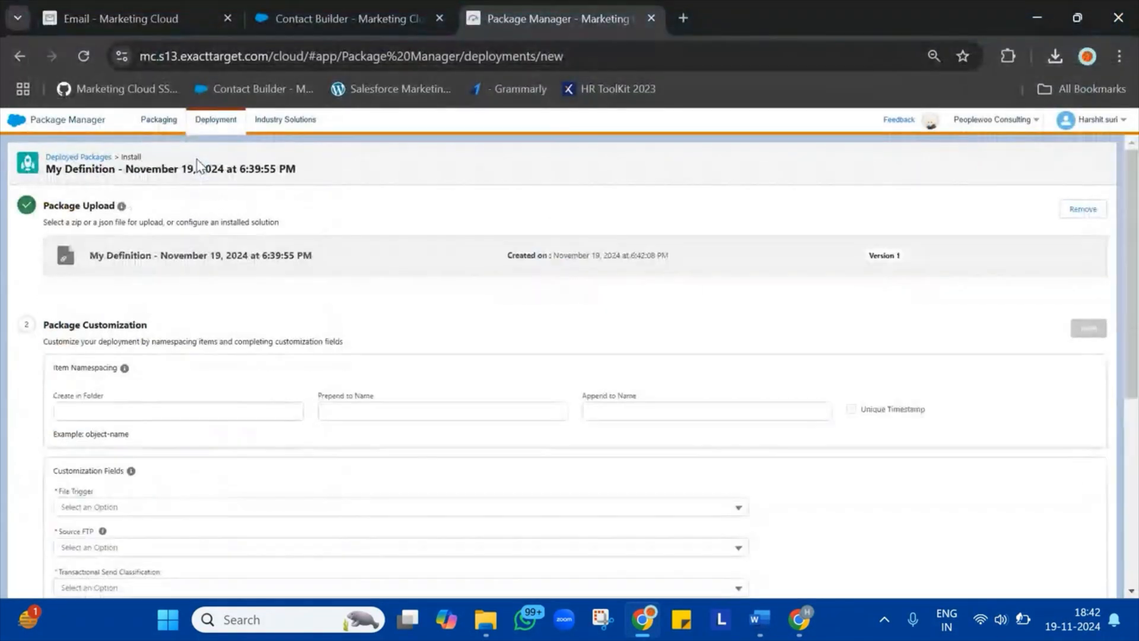
- Set the deployment's target folder to NewBatchDeployment and choose import as the file trigger
{"action": "left_click", "coordinate": [166, 409]}
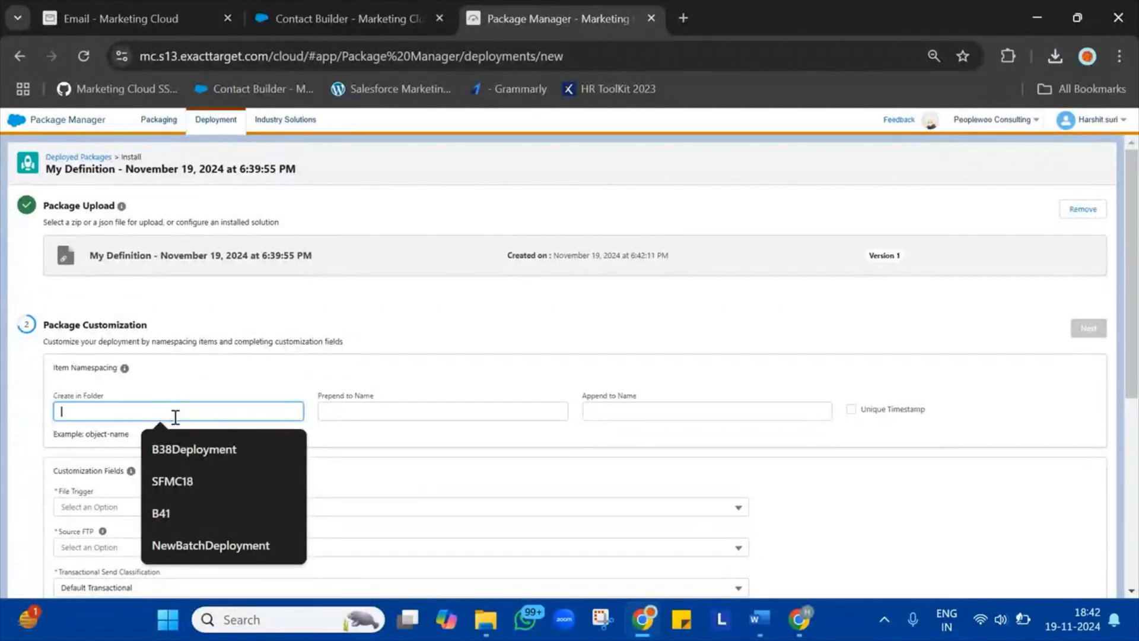
{"action": "left_click", "coordinate": [232, 541]}
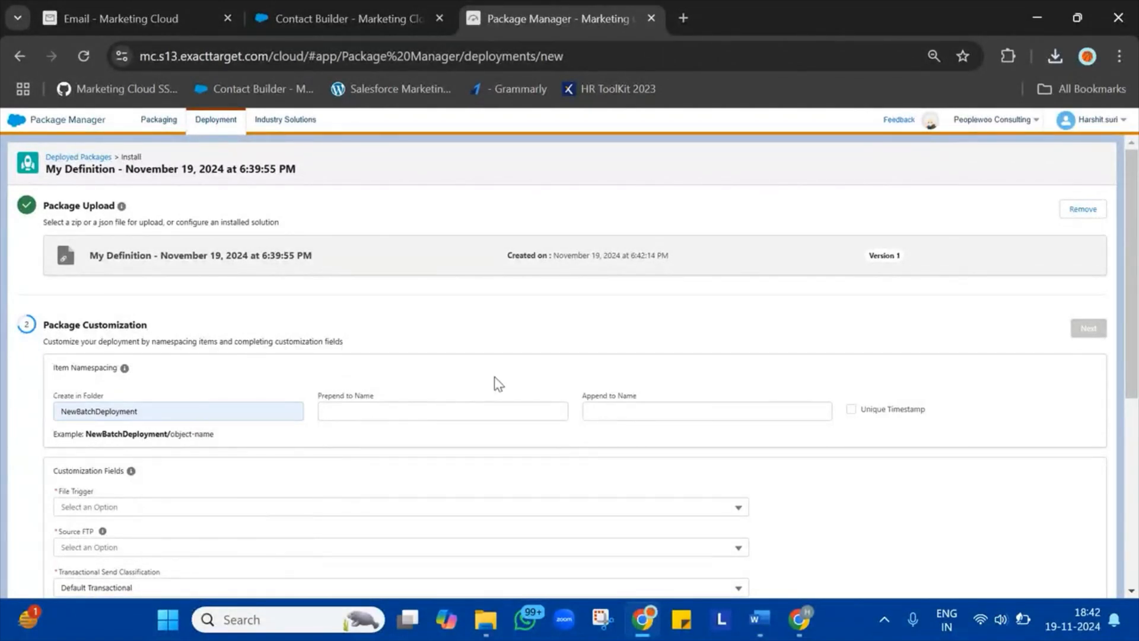
{"action": "scroll", "coordinate": [497, 384], "scroll_direction": "down", "scroll_amount": 5}
{"action": "left_click", "coordinate": [319, 225]}
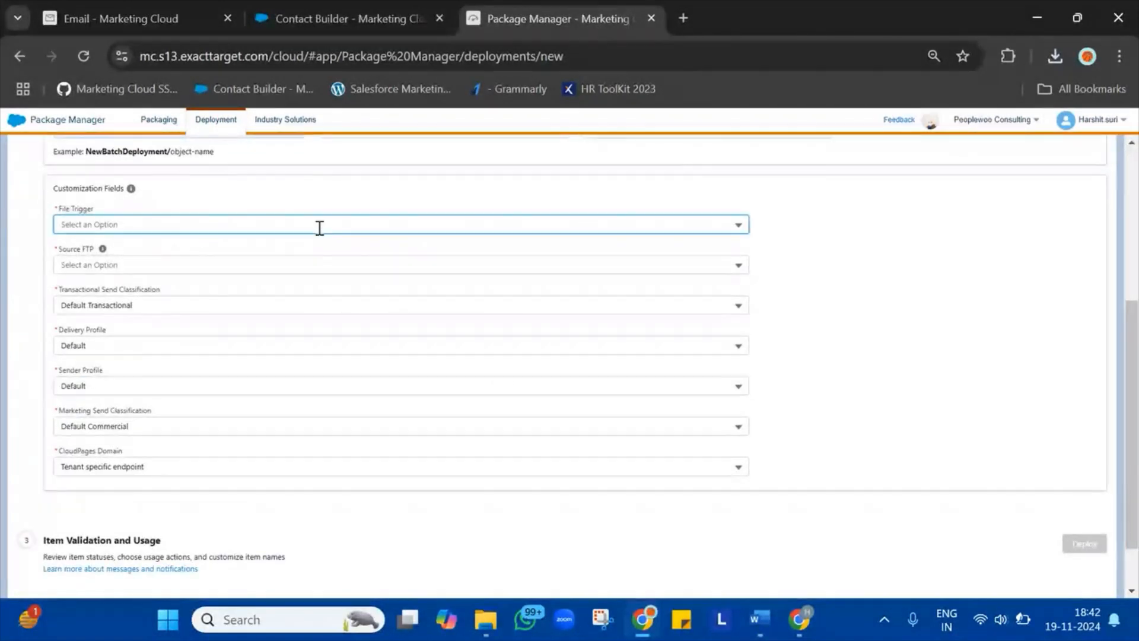
{"action": "left_click", "coordinate": [250, 259]}
- Set the source FTP to ExactTarget Enhanced FTP, keep the other customization defaults and proceed to item validation
{"action": "left_click", "coordinate": [221, 261]}
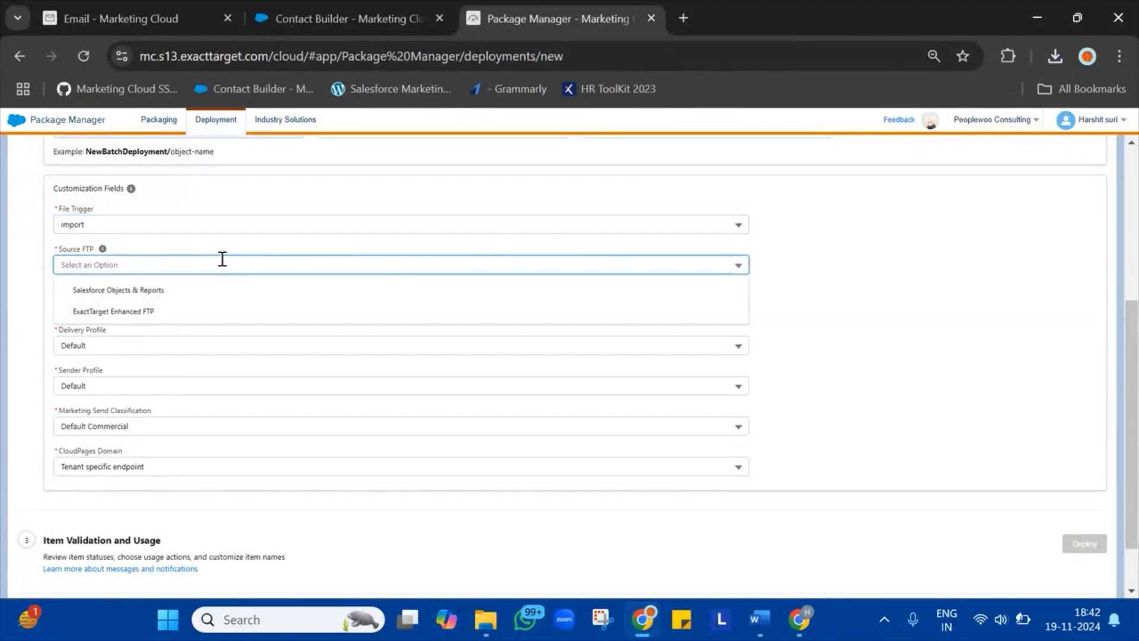
{"action": "left_click", "coordinate": [183, 311]}
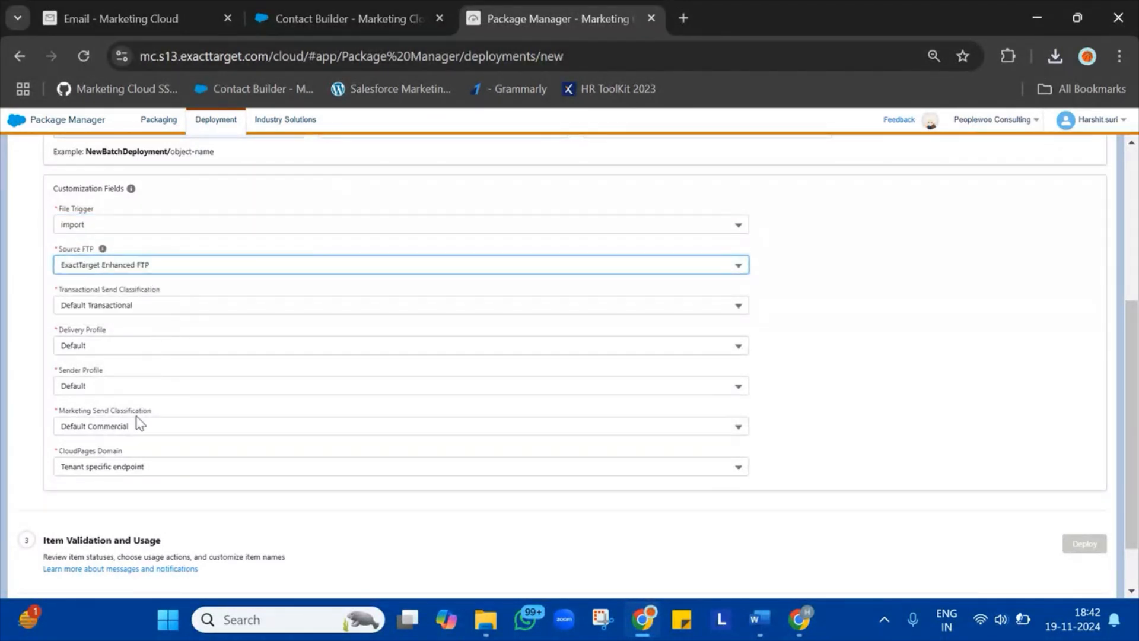
{"action": "scroll", "coordinate": [364, 404], "scroll_direction": "down", "scroll_amount": 1}
{"action": "scroll", "coordinate": [364, 402], "scroll_direction": "up", "scroll_amount": 5}
{"action": "scroll", "coordinate": [364, 401], "scroll_direction": "down", "scroll_amount": 2}
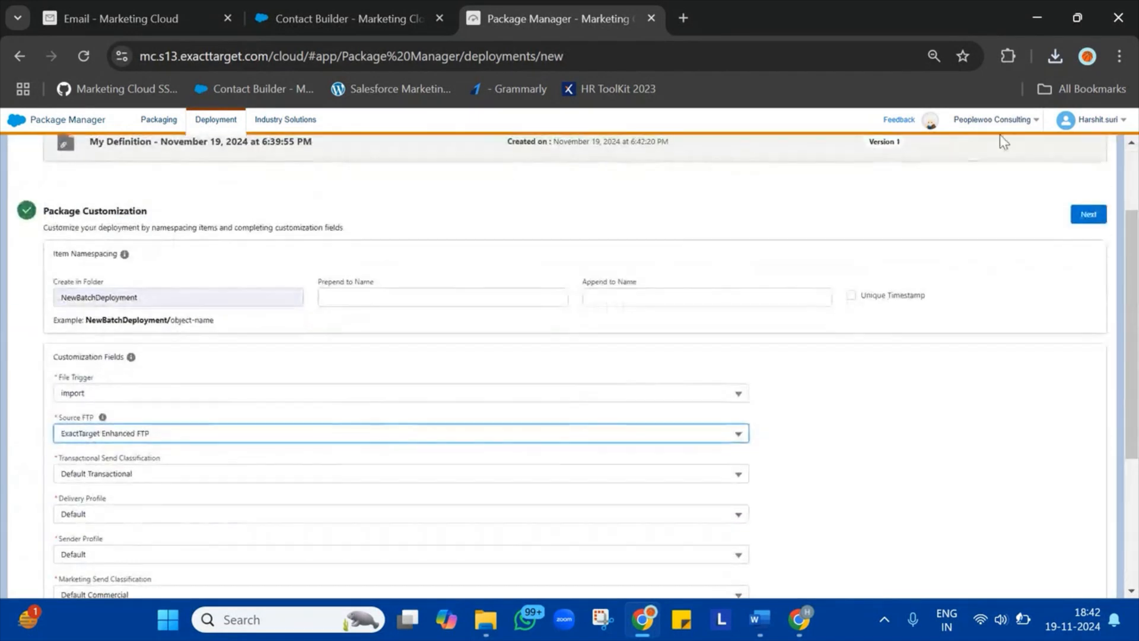
{"action": "left_click", "coordinate": [1085, 214]}
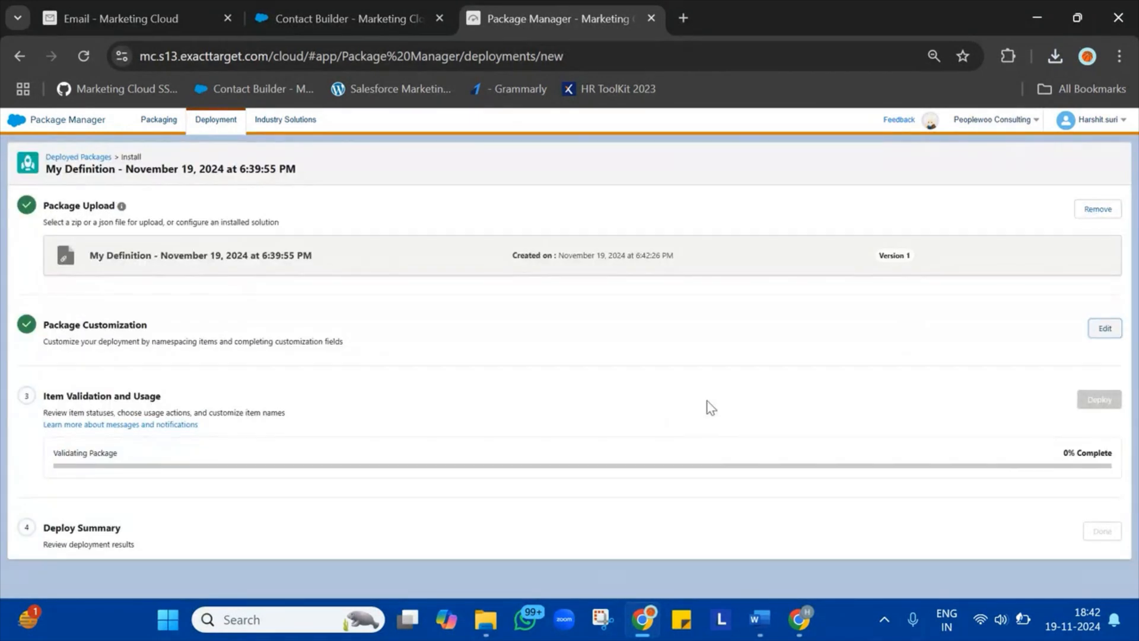
- Look through the validated package items and deploy them with the Create a new item action
{"action": "triple_click", "coordinate": [120, 393]}
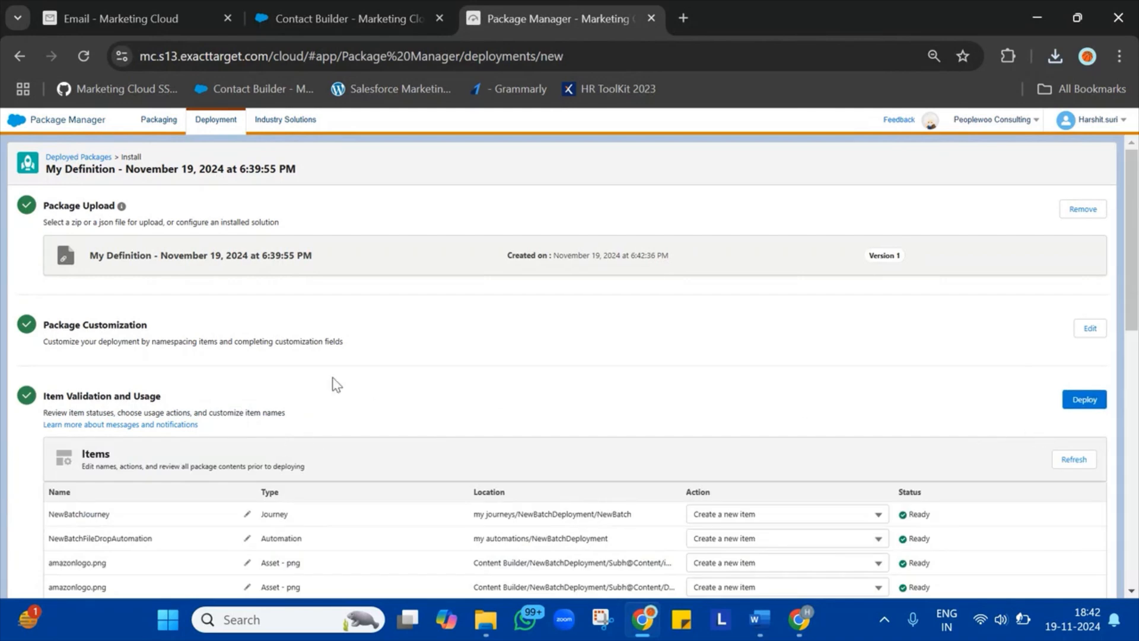
{"action": "scroll", "coordinate": [336, 384], "scroll_direction": "down", "scroll_amount": 10}
{"action": "scroll", "coordinate": [585, 150], "scroll_direction": "up", "scroll_amount": 8}
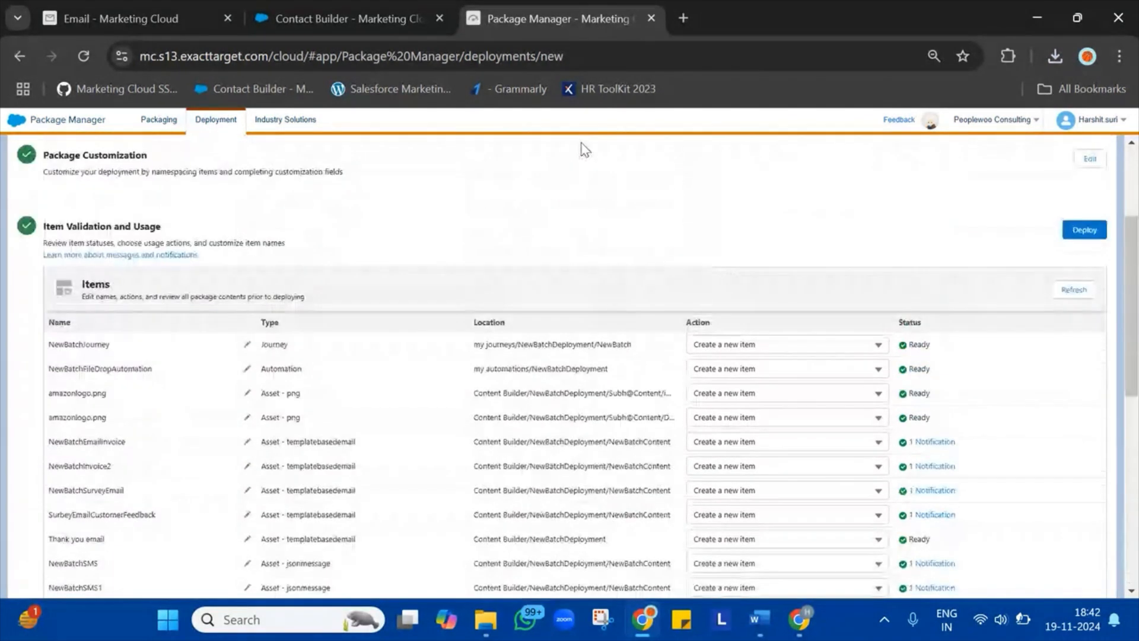
{"action": "left_click", "coordinate": [1085, 233]}
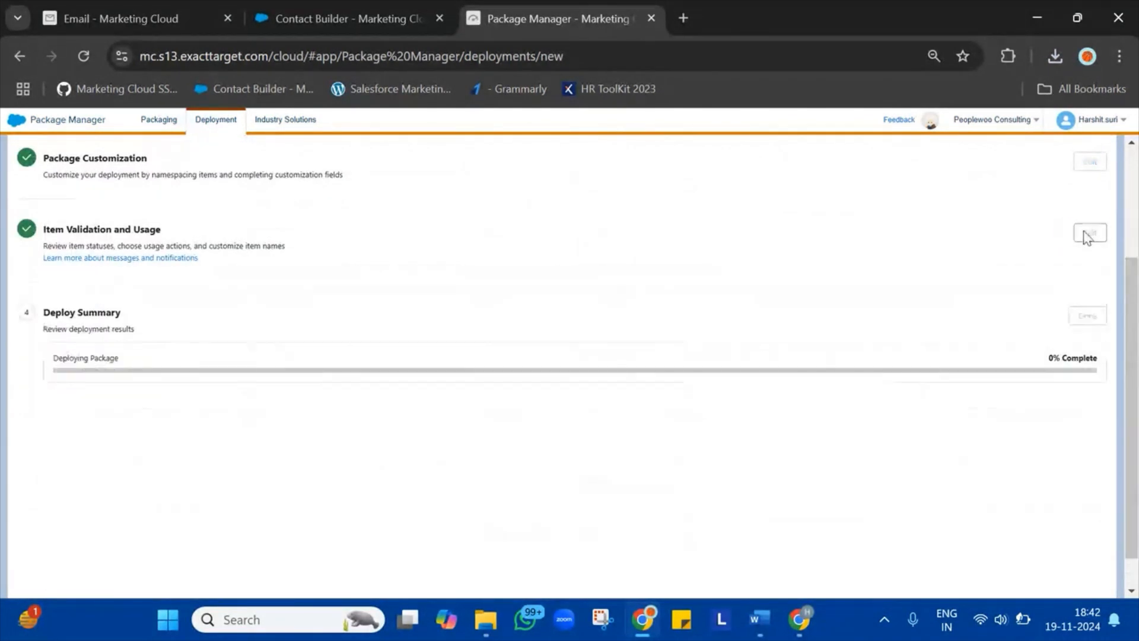
{"action": "scroll", "coordinate": [516, 325], "scroll_direction": "down", "scroll_amount": 1}
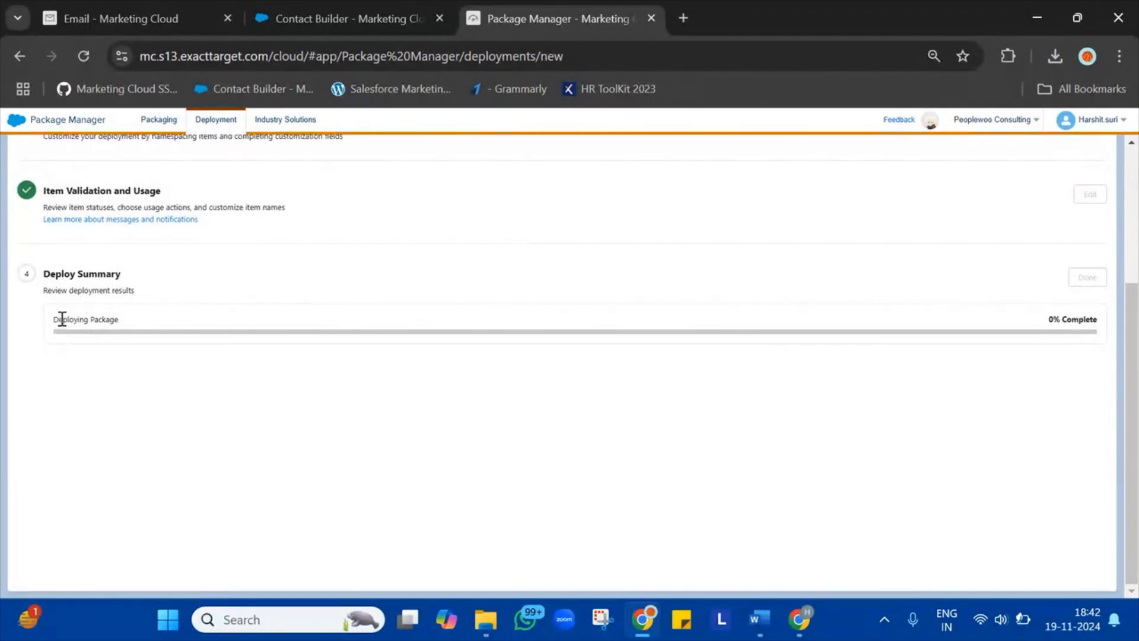
{"action": "left_click_drag", "start_coordinate": [68, 318], "coordinate": [159, 369]}
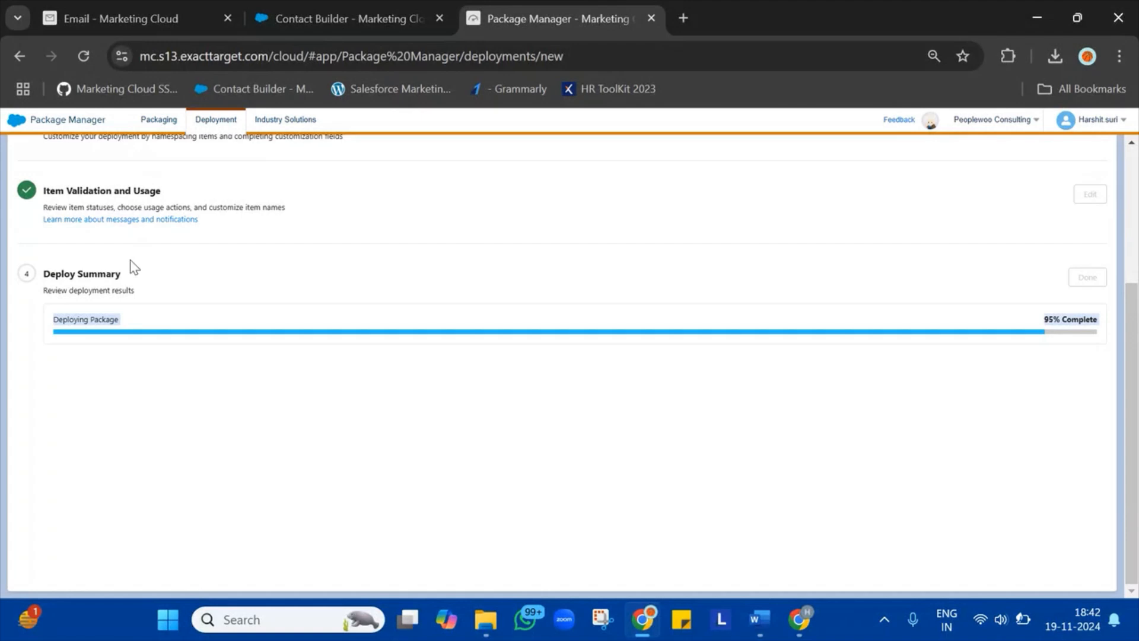
- Review the deployed items in the deploy summary, open the NewBatchJourney link and return to the Package Manager page
{"action": "scroll", "coordinate": [146, 427], "scroll_direction": "down", "scroll_amount": 5}
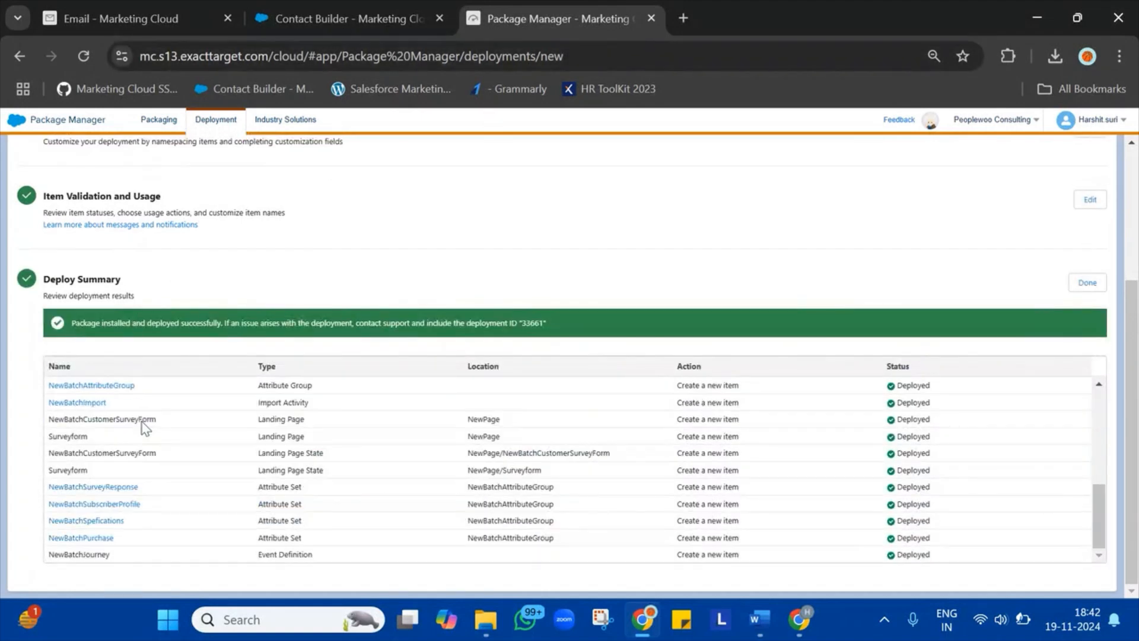
{"action": "scroll", "coordinate": [146, 427], "scroll_direction": "up", "scroll_amount": 5}
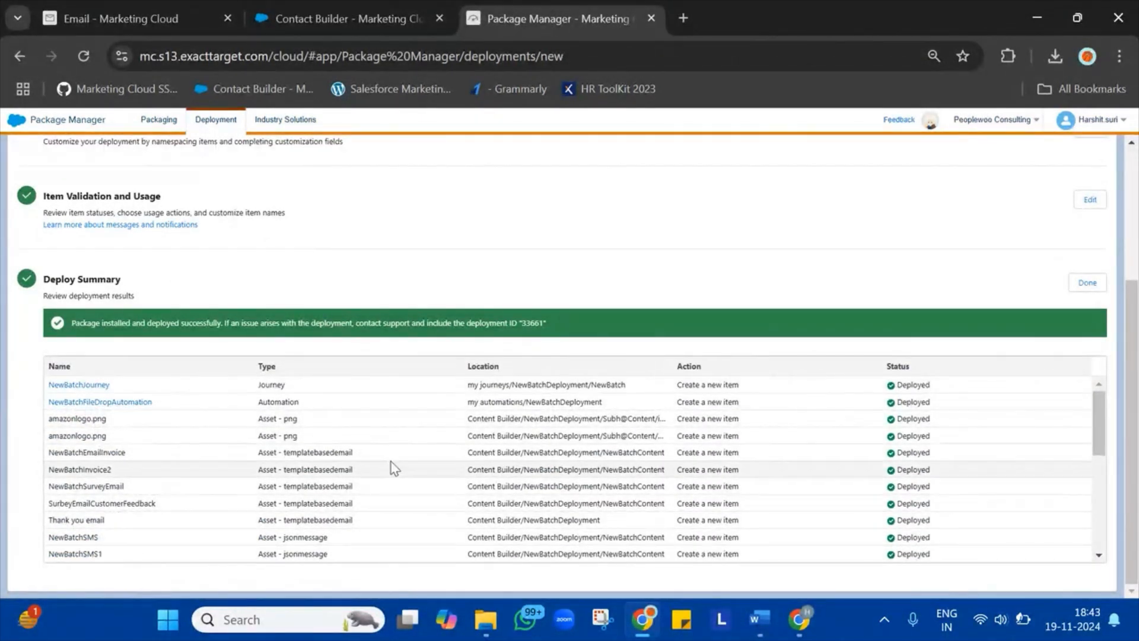
{"action": "left_click", "coordinate": [95, 384]}
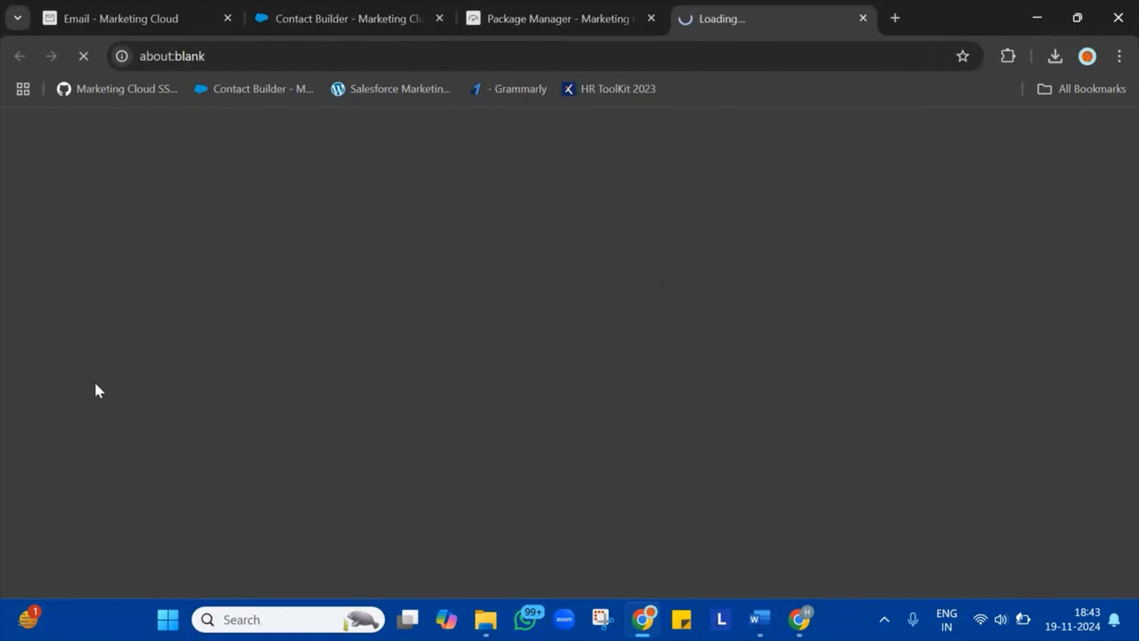
{"action": "left_click", "coordinate": [582, 17]}
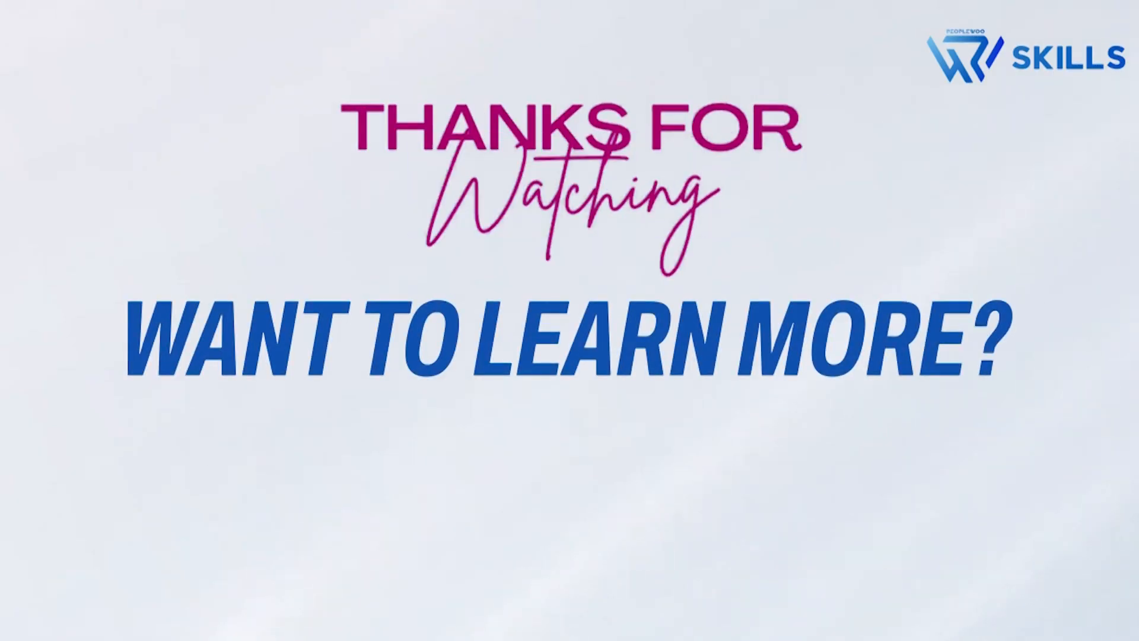